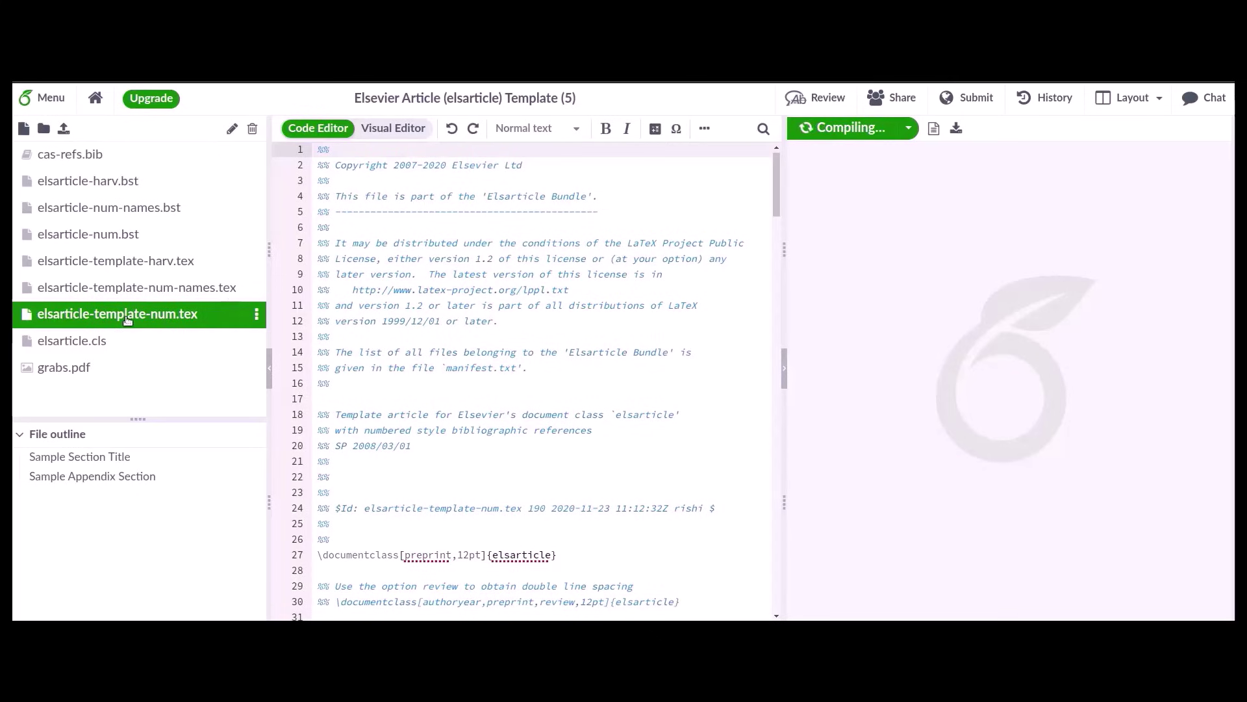
# Replace the Nuclear Physics B journal name with 'The End-to-End Journal'
pyautogui.scroll(-10, 418, 328)
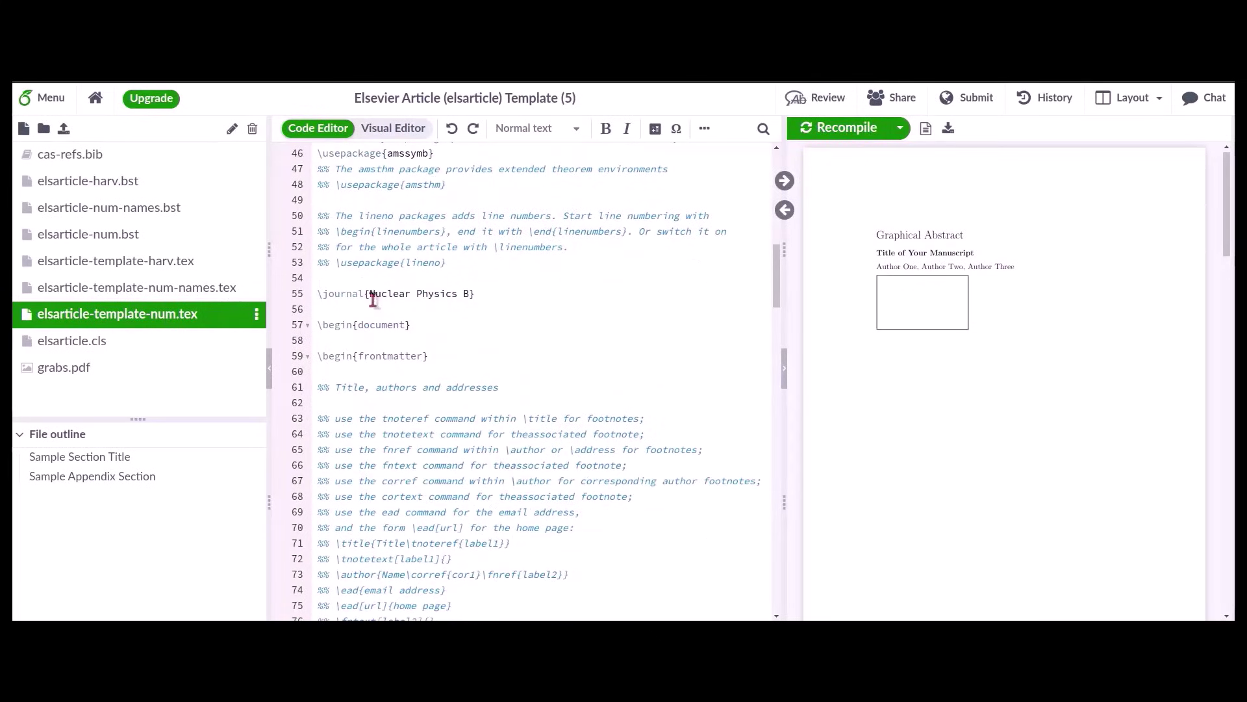
pyautogui.moveTo(369, 296); pyautogui.dragTo(470, 293)
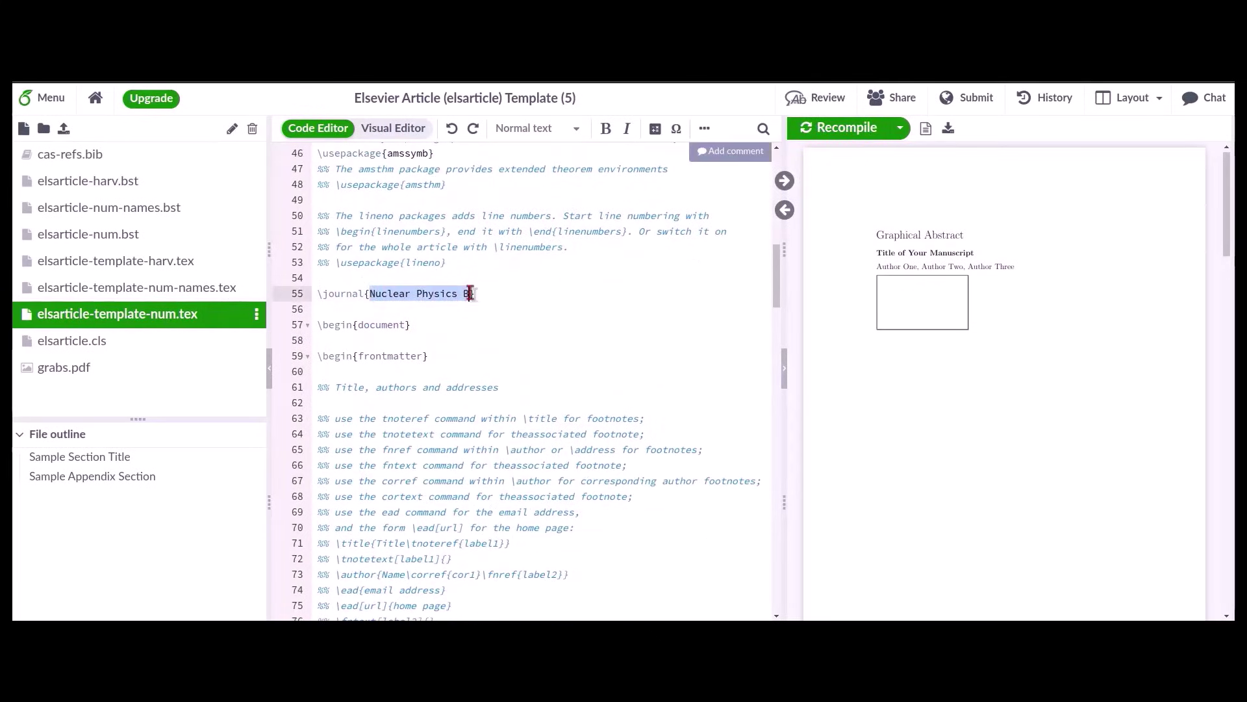
pyautogui.write('The End-')
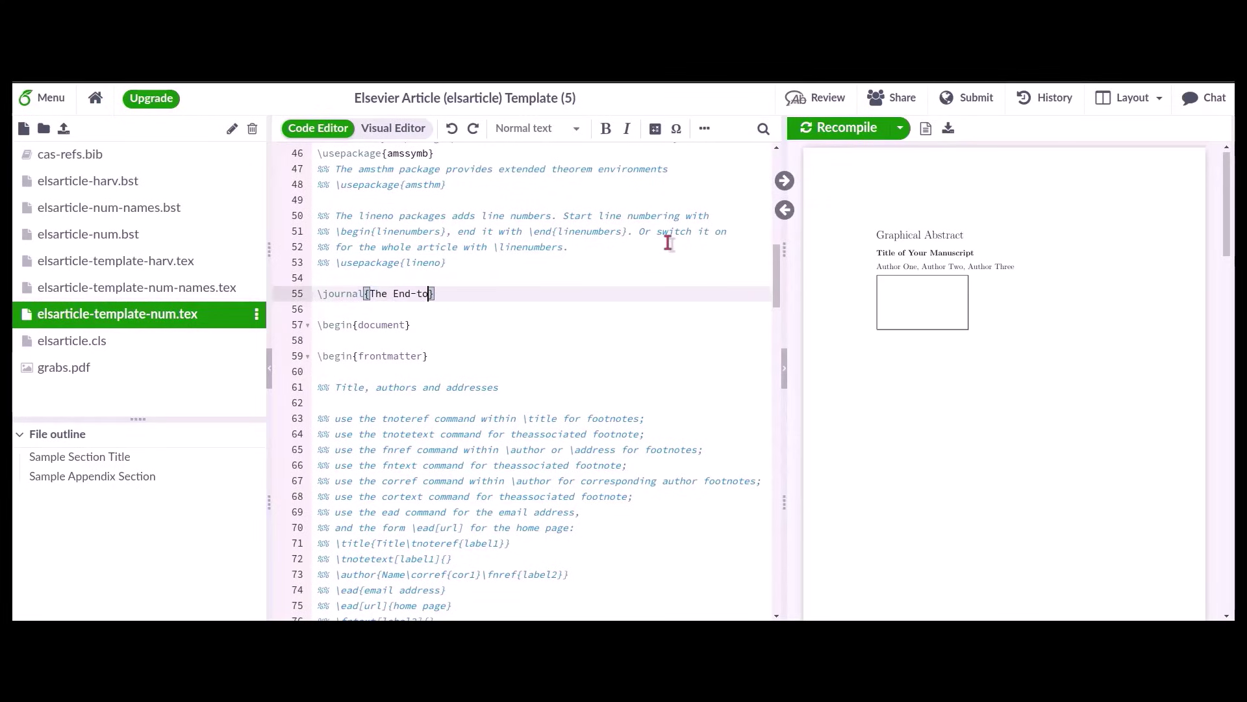
pyautogui.write('to-End Journal')
# Retitle the manuscript 'My first article to be published in Elsevier journal'
pyautogui.scroll(-5, 461, 343)
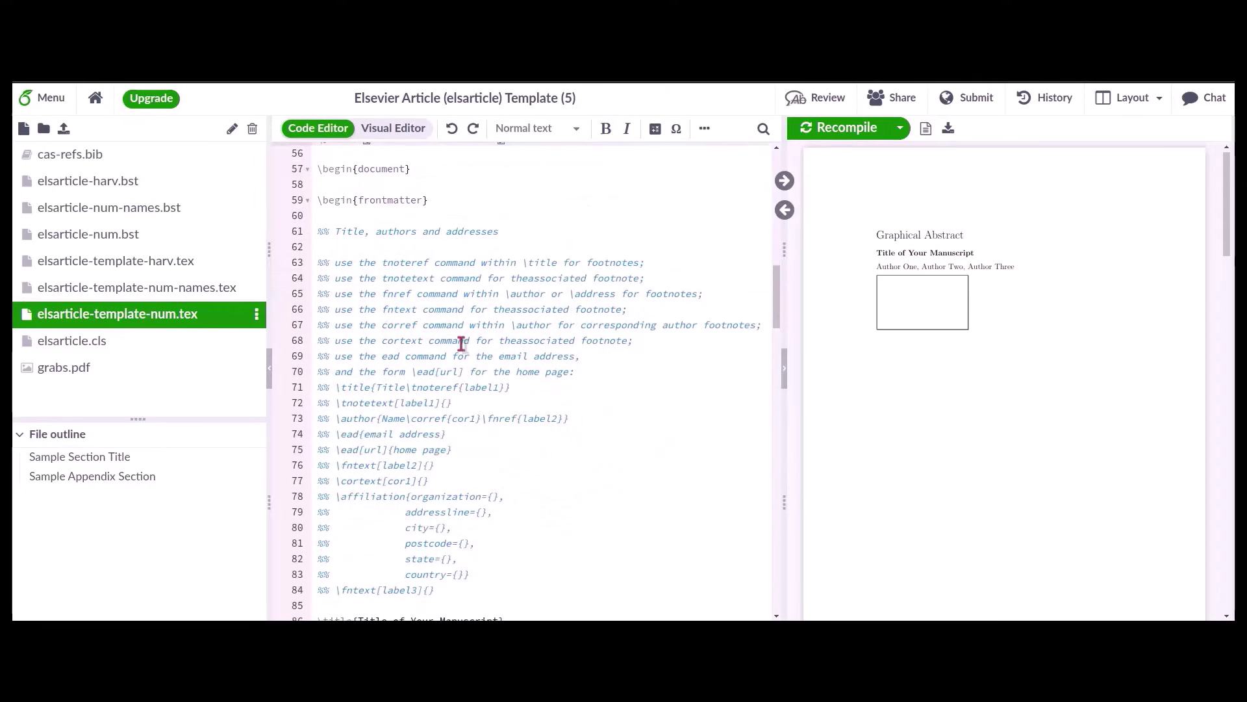
pyautogui.scroll(-1, 461, 343)
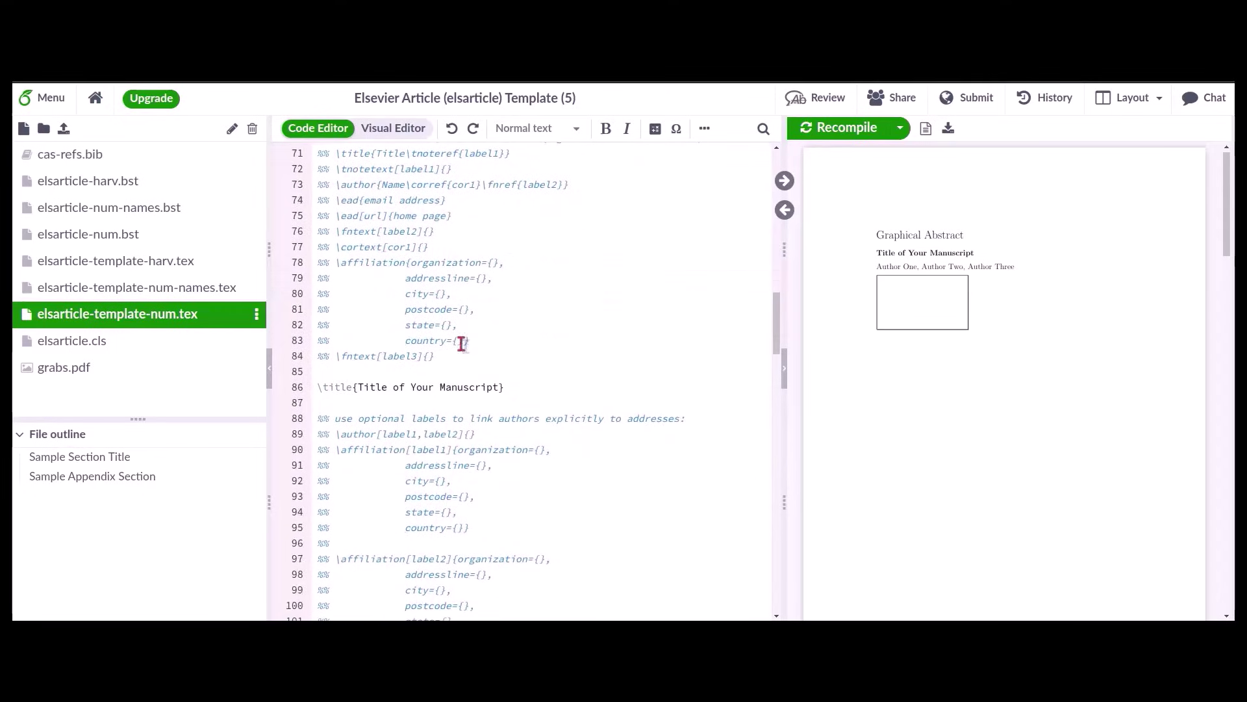
pyautogui.click(359, 389)
pyautogui.moveTo(359, 389); pyautogui.dragTo(497, 388)
pyautogui.write('My fir')
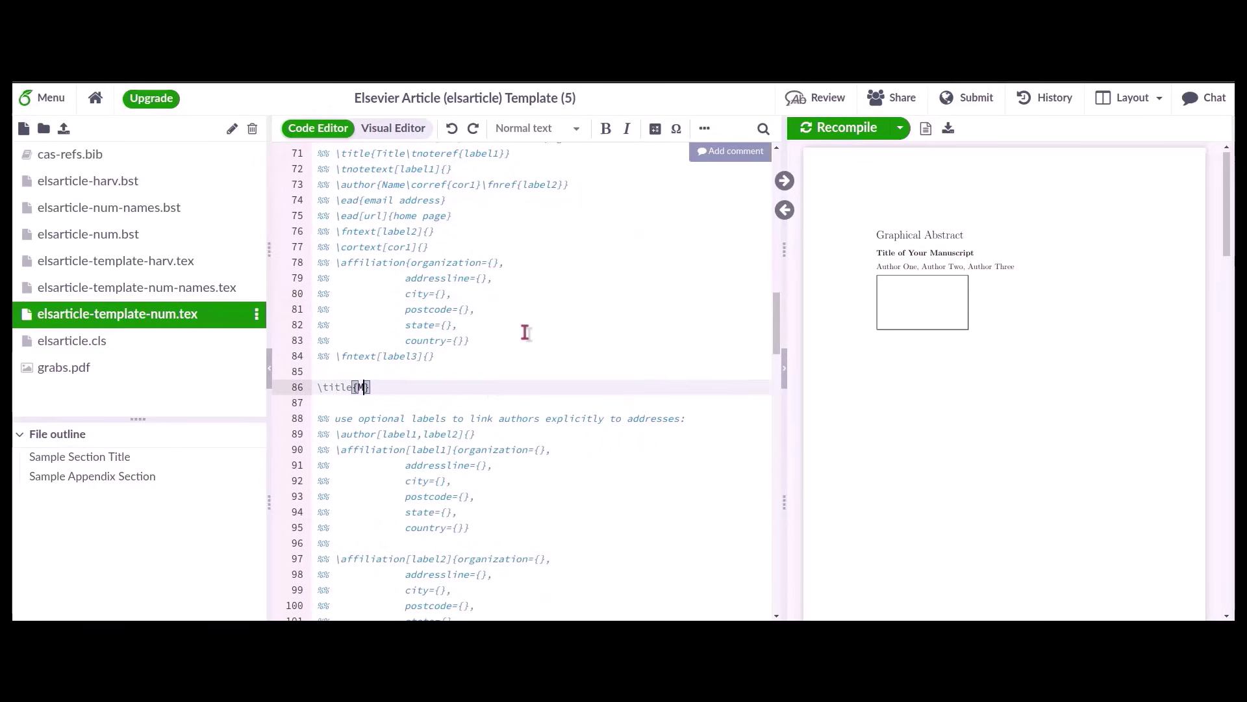
pyautogui.write('st a')
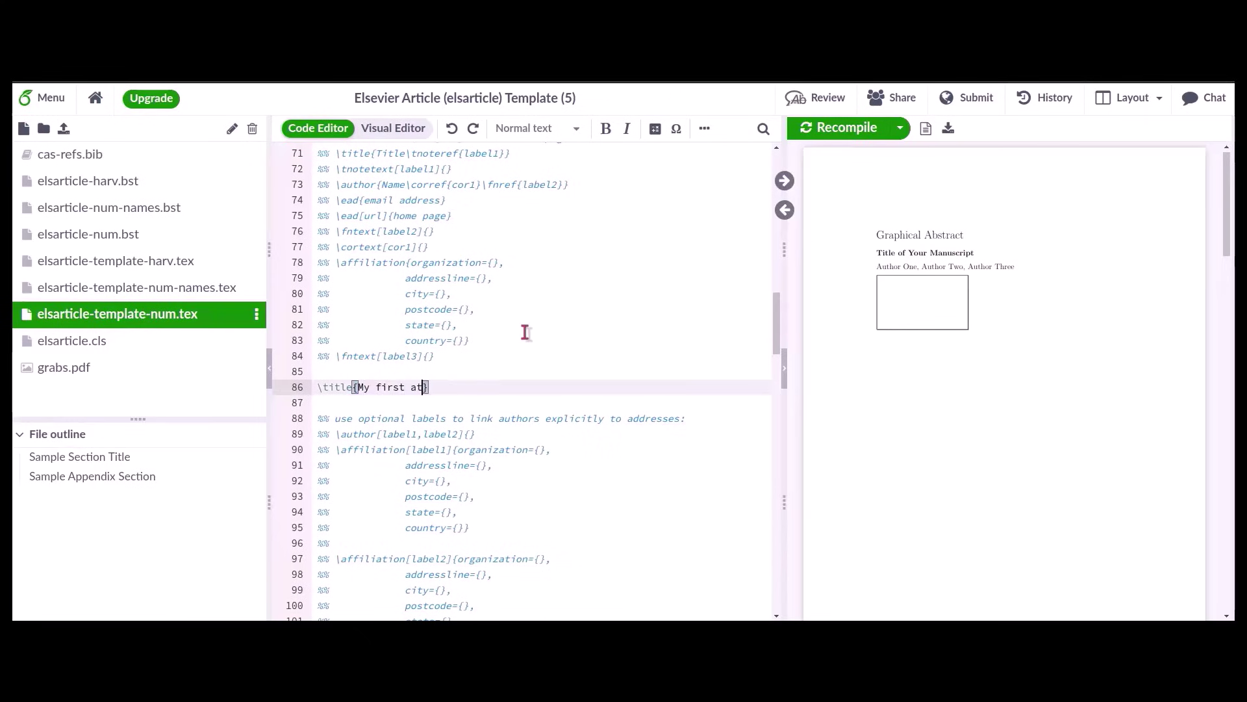
pyautogui.write('rticle to be published in ')
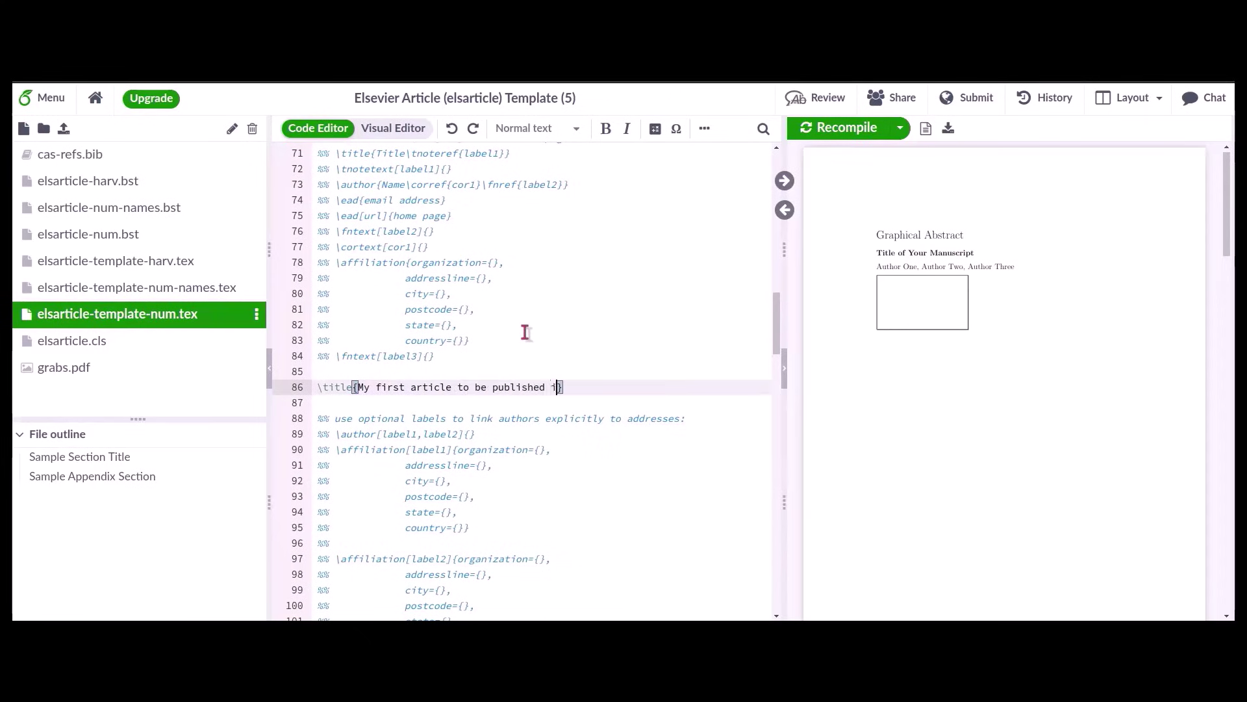
pyautogui.write('Elsevier J')
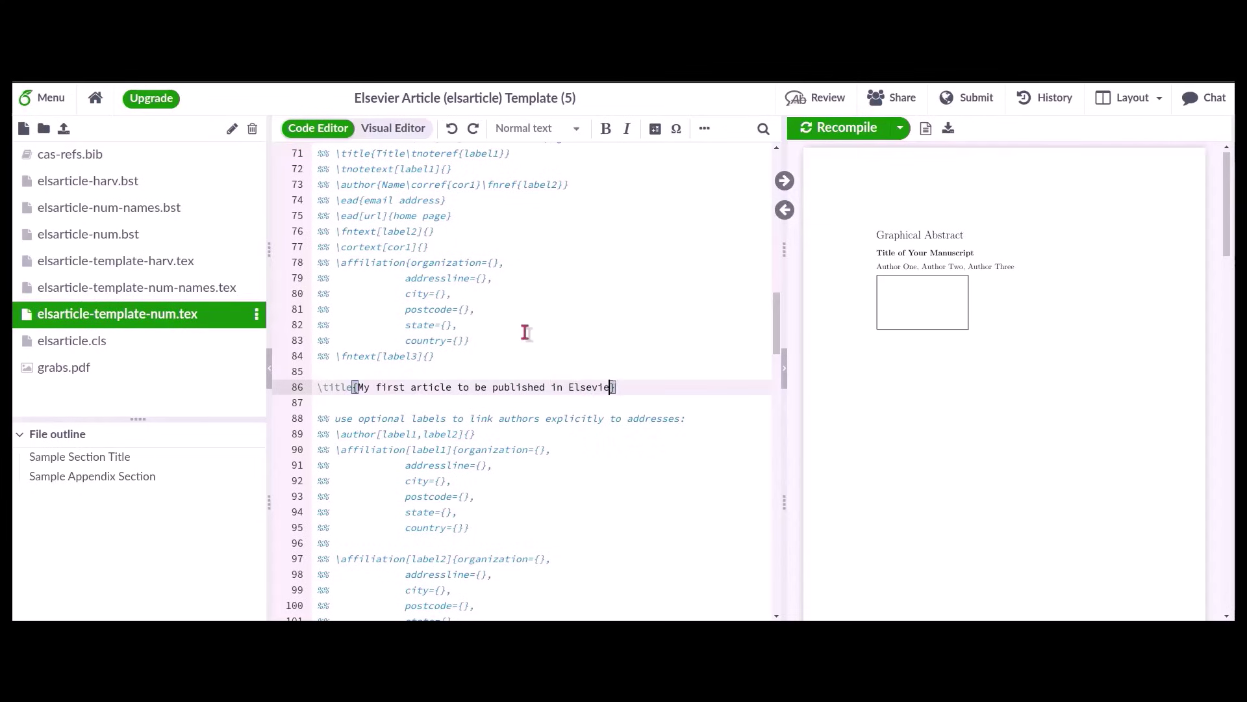
pyautogui.write('journal')
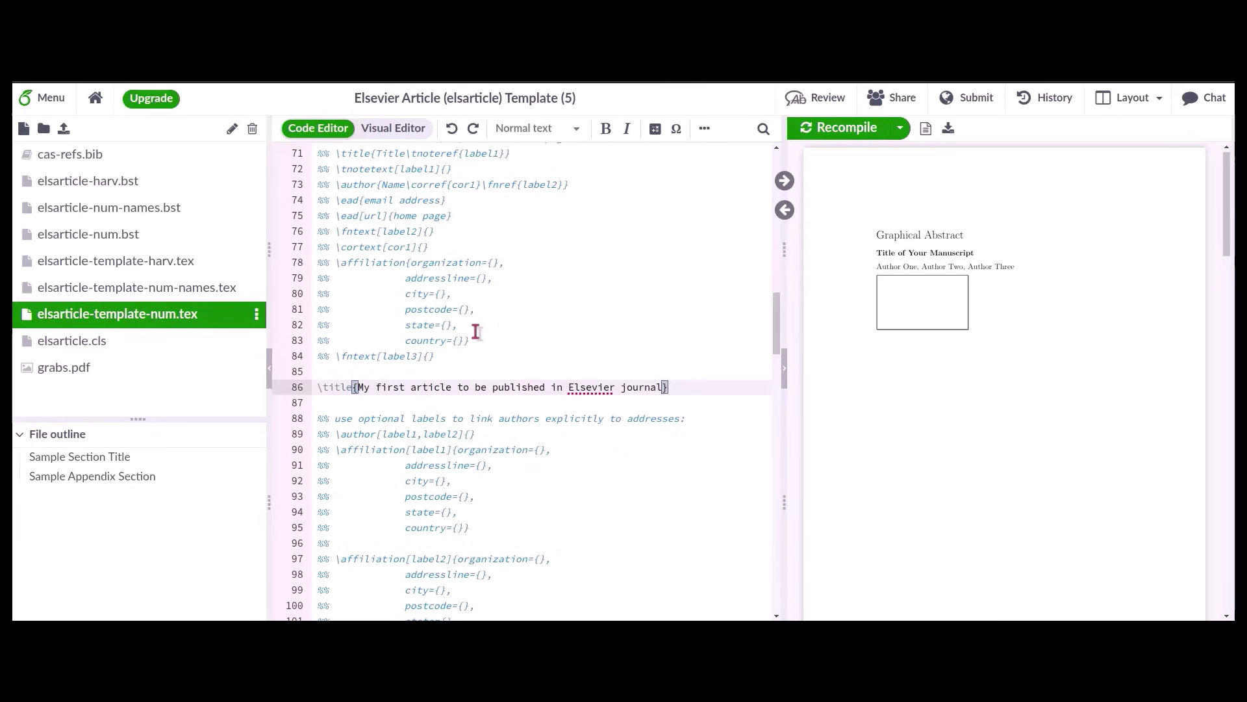
# Enter the first author's name in place of 'Author One'
pyautogui.scroll(-4, 601, 385)
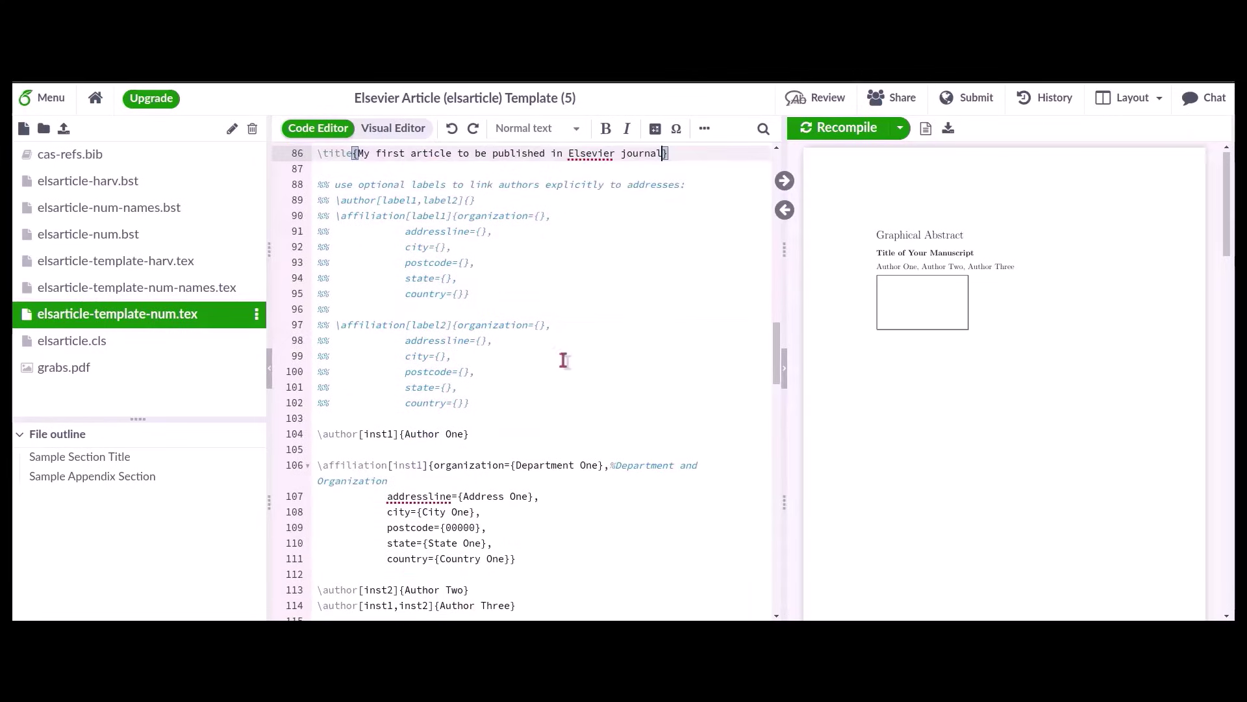
pyautogui.press('Down')
pyautogui.press('Down')
pyautogui.press('Down')
pyautogui.press('Down')
pyautogui.press('Down')
pyautogui.press('Down')
pyautogui.press('Down')
pyautogui.scroll(-1, 554, 348)
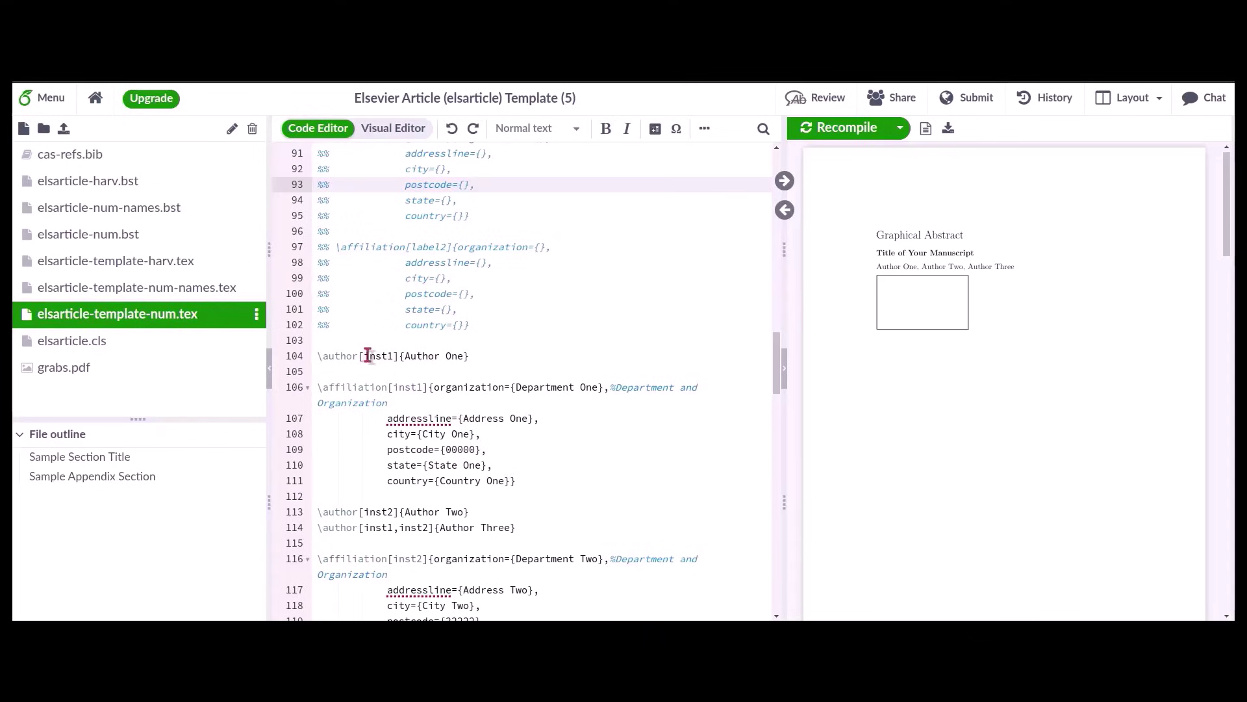
pyautogui.moveTo(404, 355); pyautogui.dragTo(463, 354)
pyautogui.write('Rishi')
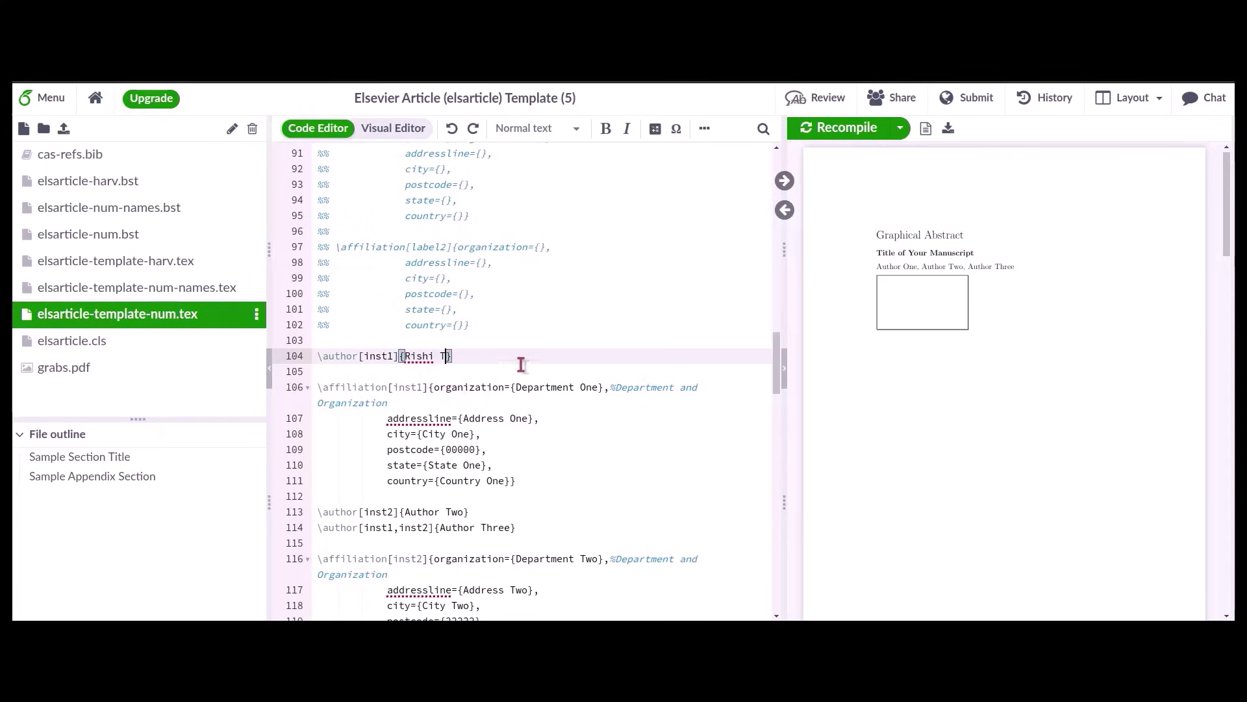
# Change the organization from Department One to 'LaTeX Support Group, STM Document Engineering Pvt Ltd'
pyautogui.moveTo(517, 388); pyautogui.dragTo(595, 390)
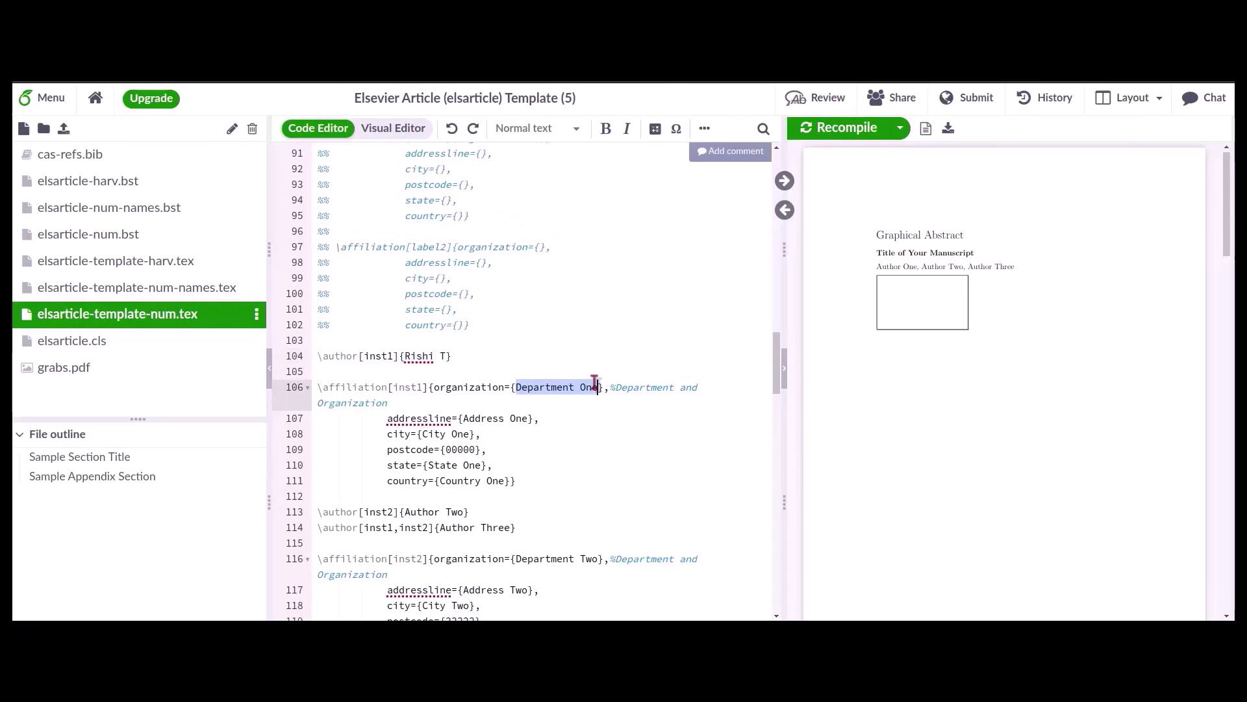
pyautogui.press('BackSpace')
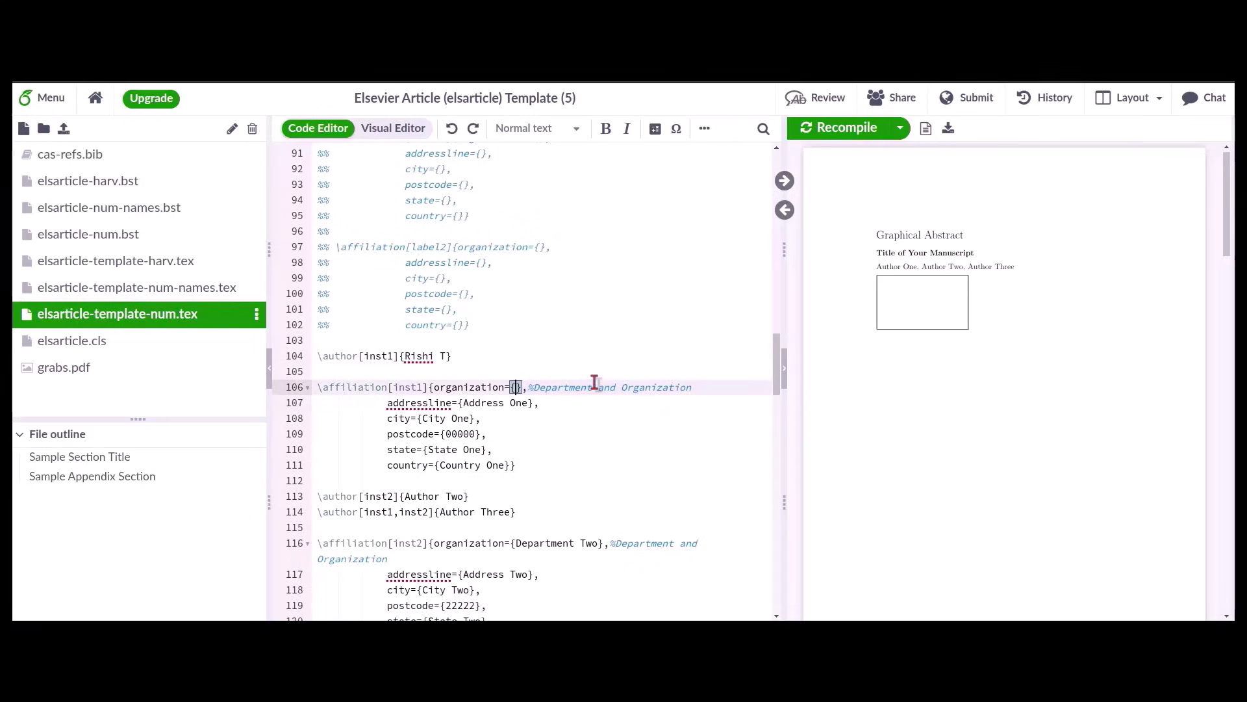
pyautogui.write('LaTeX Sup')
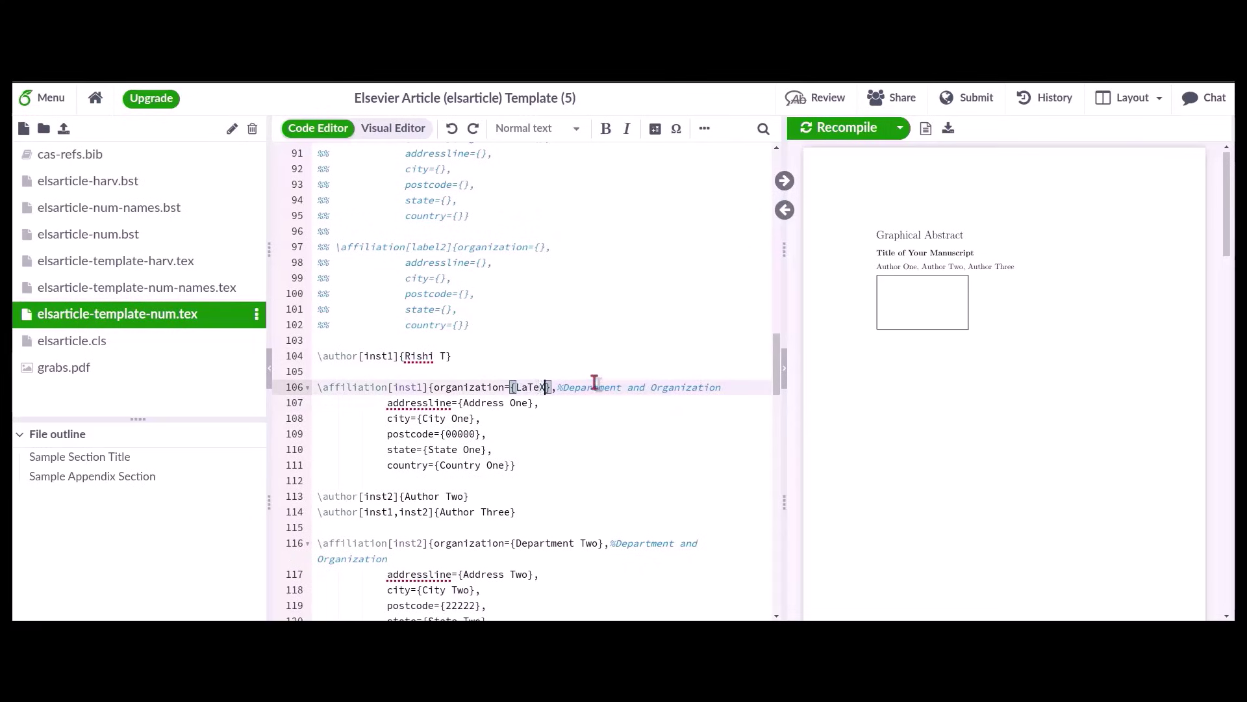
pyautogui.write('port Group')
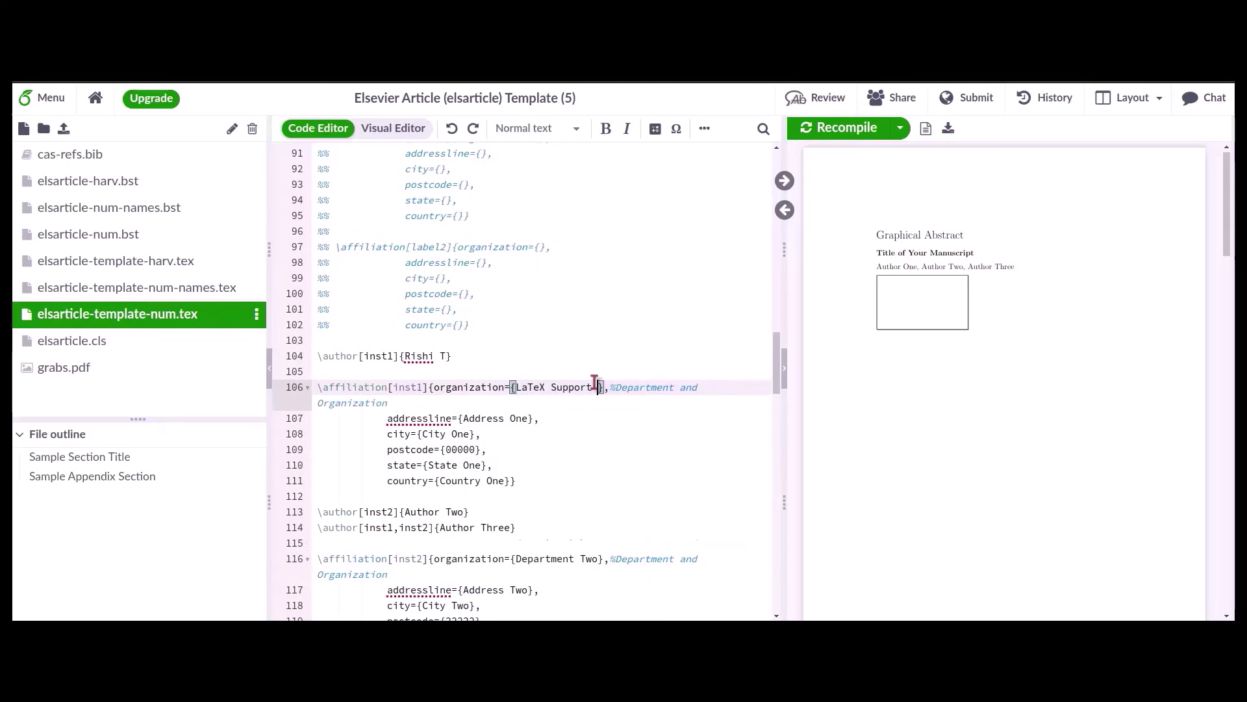
pyautogui.write(', STM Document Engi')
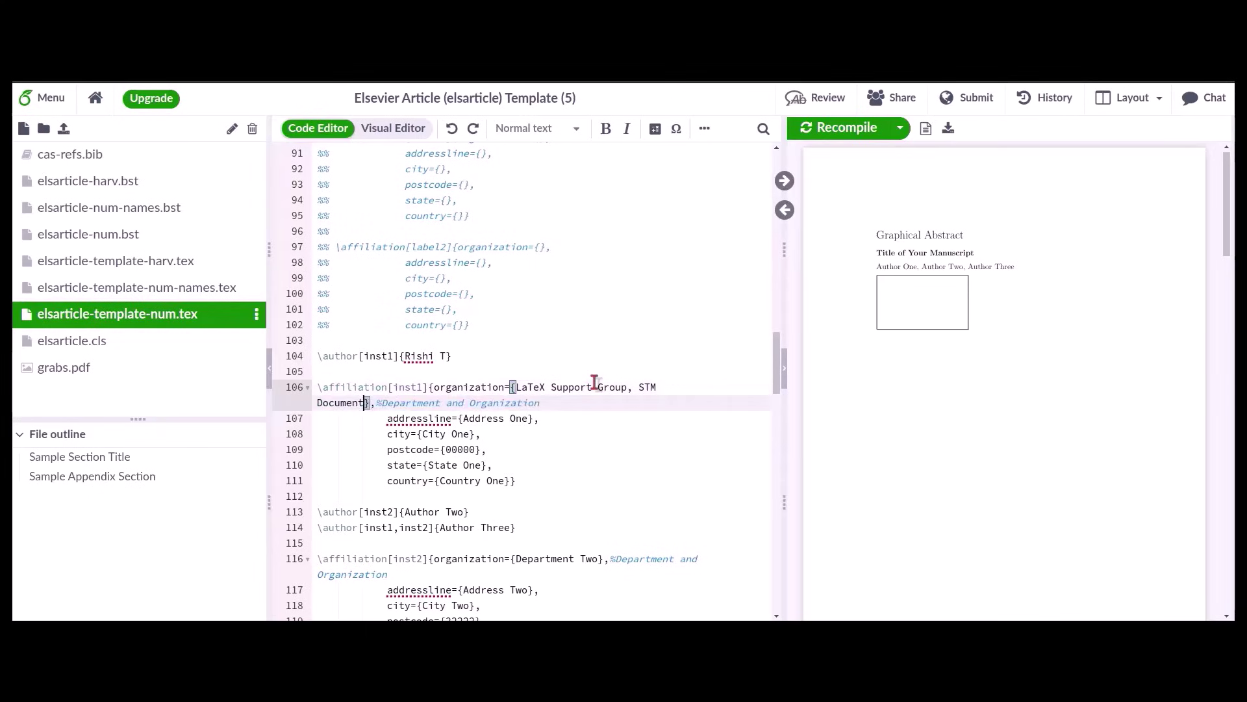
pyautogui.write('neering Pvt')
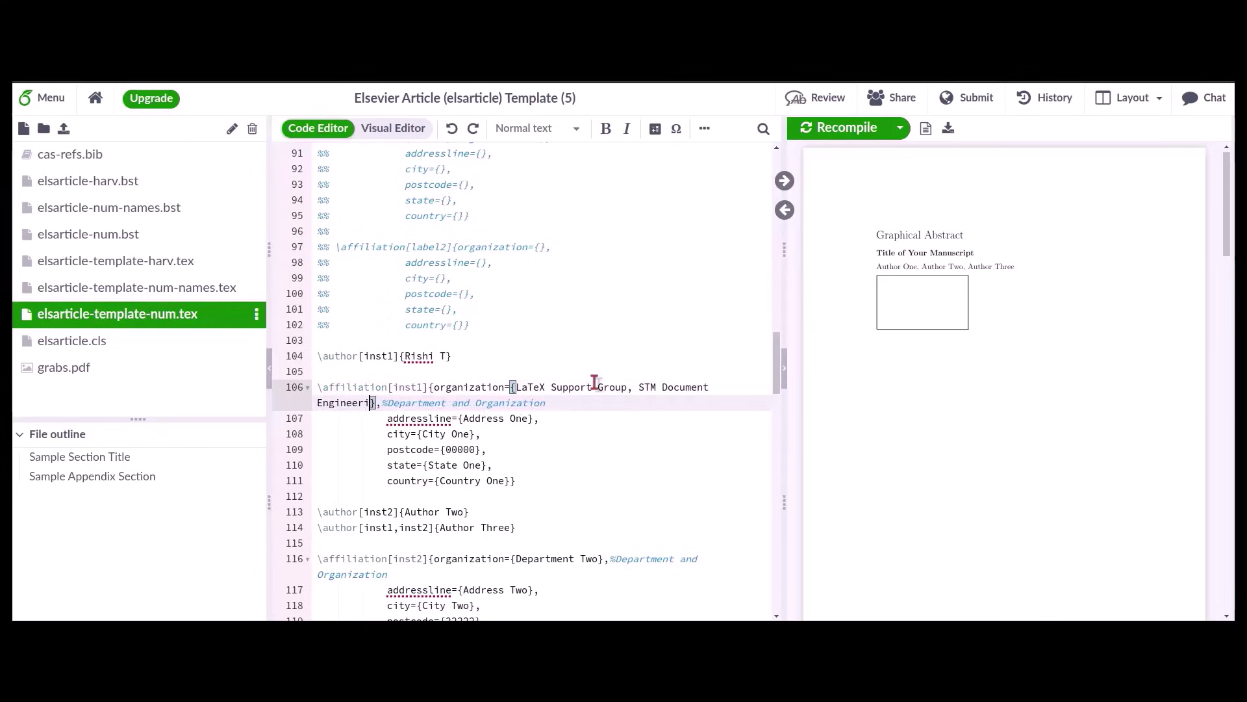
pyautogui.write(' Ltd')
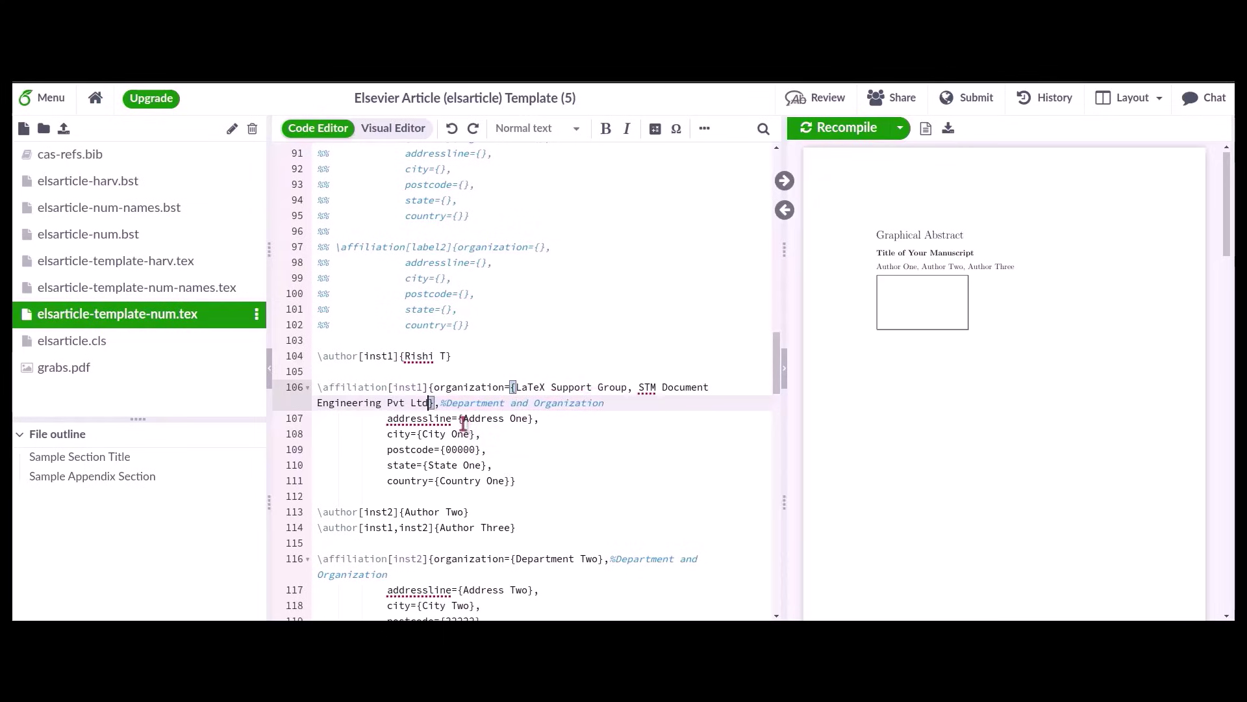
# Replace the Address One and City One placeholders with the affiliation's street address and city
pyautogui.moveTo(463, 419); pyautogui.dragTo(539, 419)
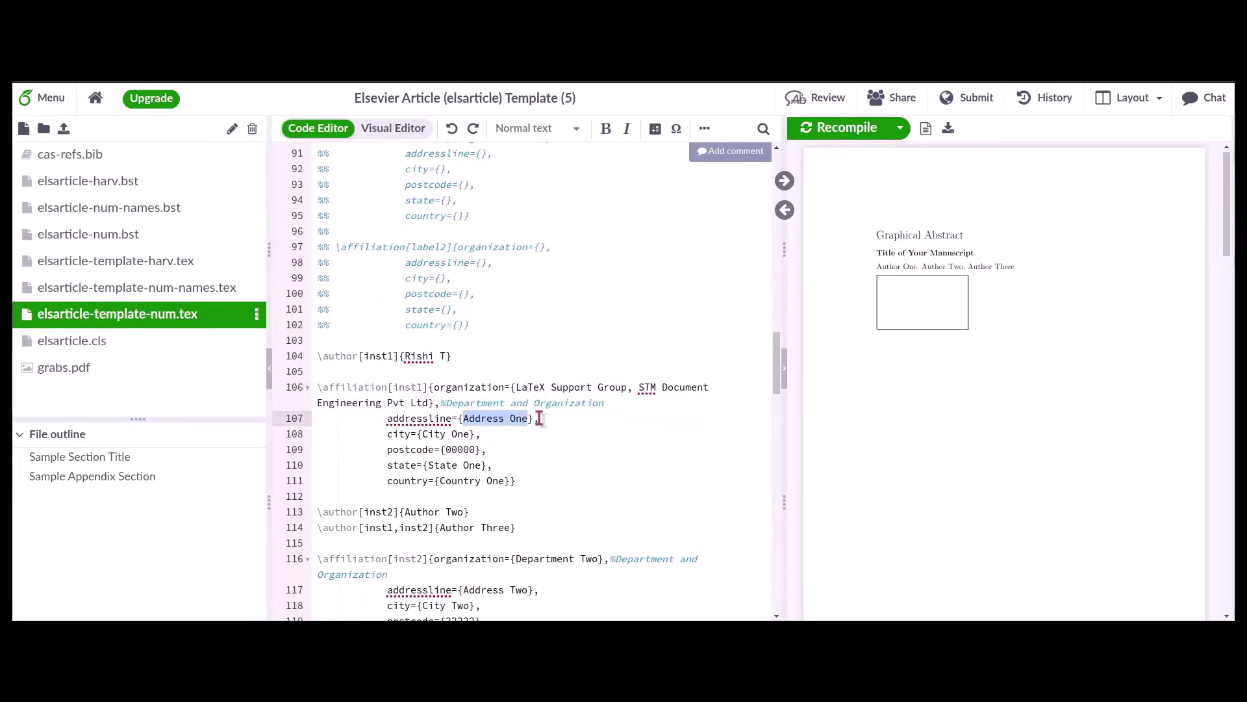
pyautogui.write('Mepuk')
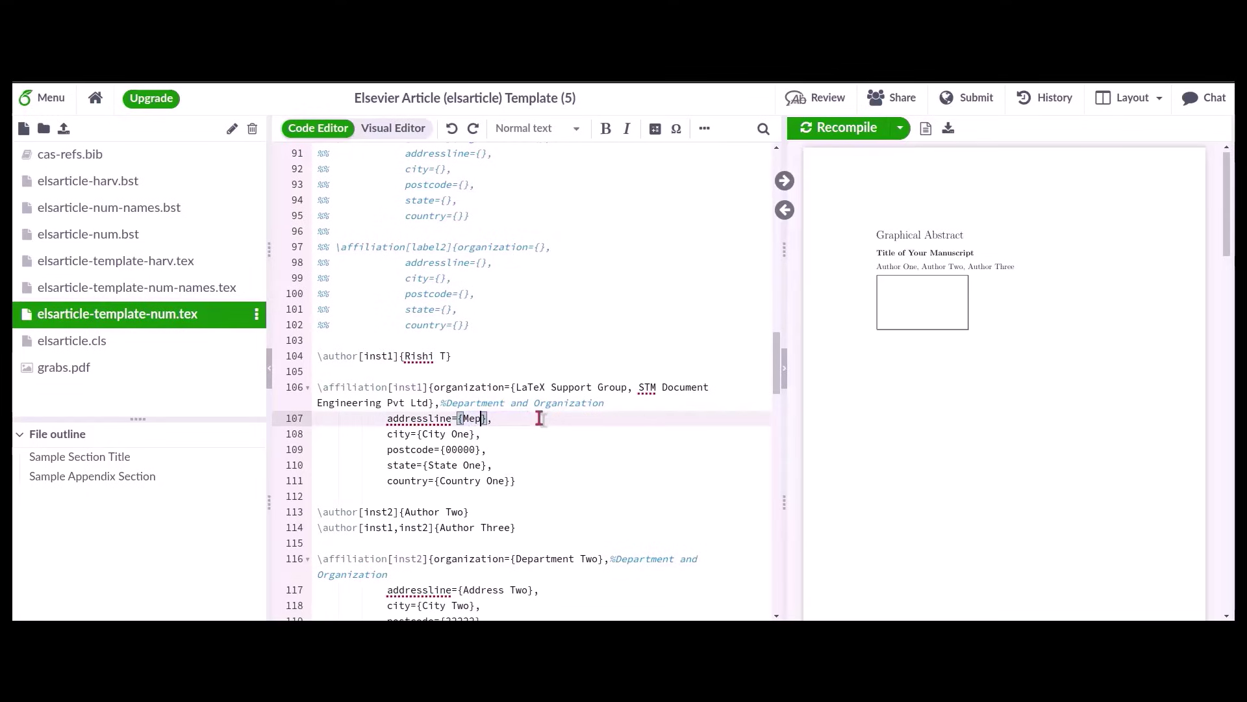
pyautogui.write('ada, ')
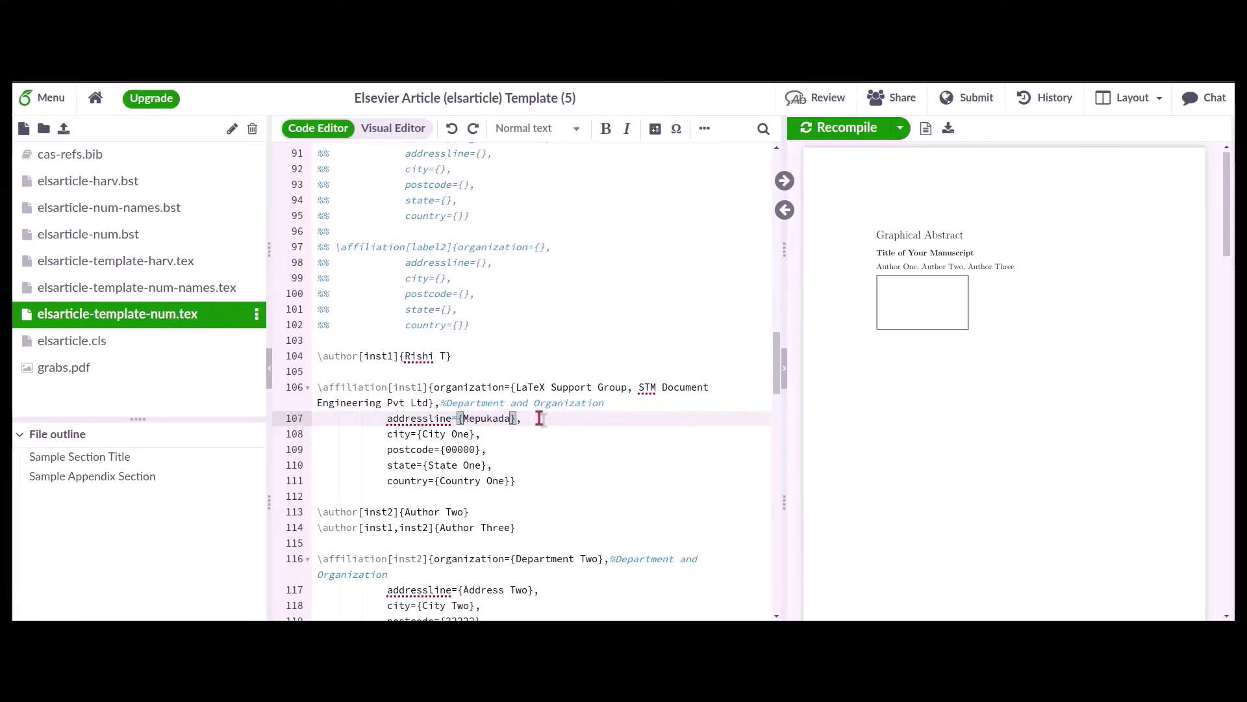
pyautogui.write('Malayink')
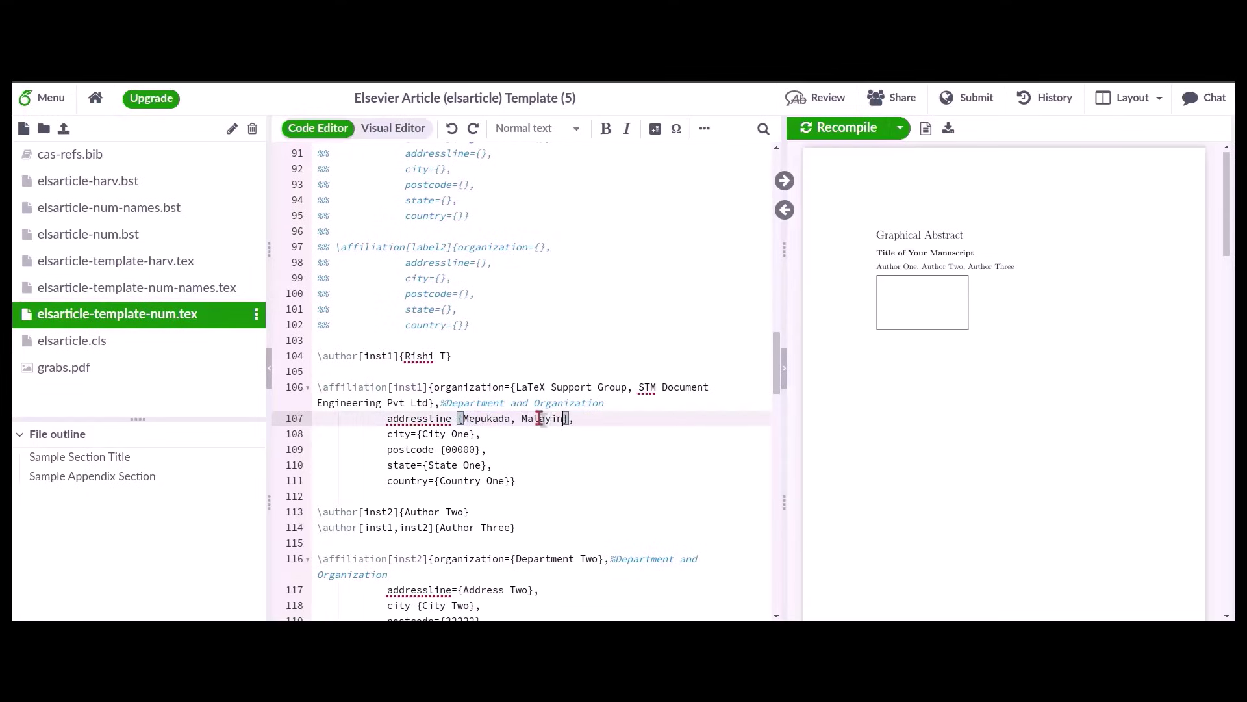
pyautogui.write('izh')
pyautogui.moveTo(422, 434); pyautogui.dragTo(470, 435)
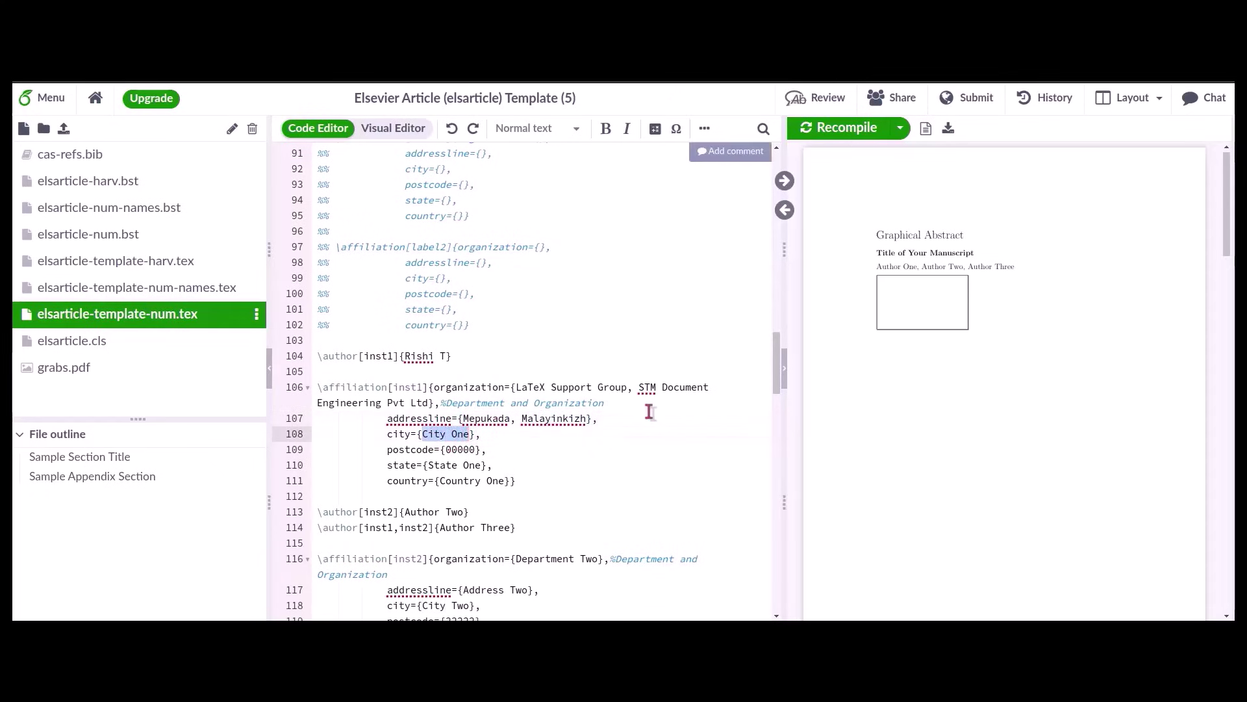
pyautogui.write('Trivandrum')
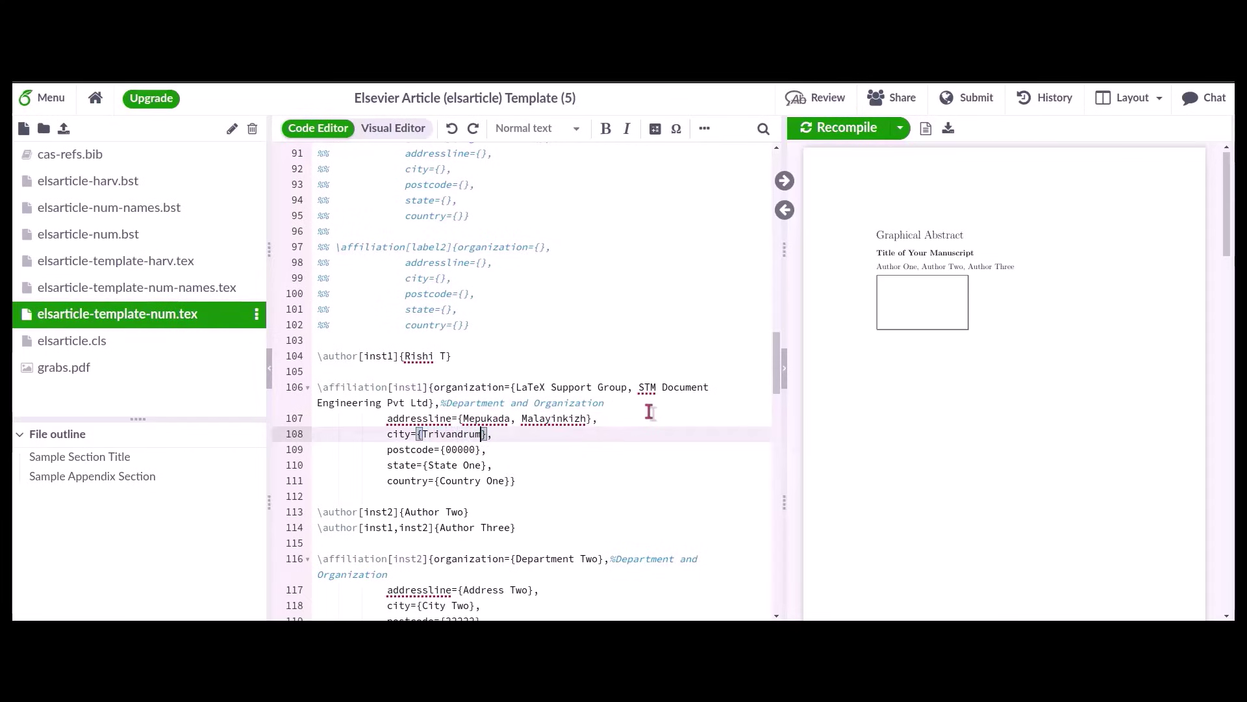
# Fill in the postcode, set the state to Kerala, and select the Country One placeholder
pyautogui.doubleClick(461, 449)
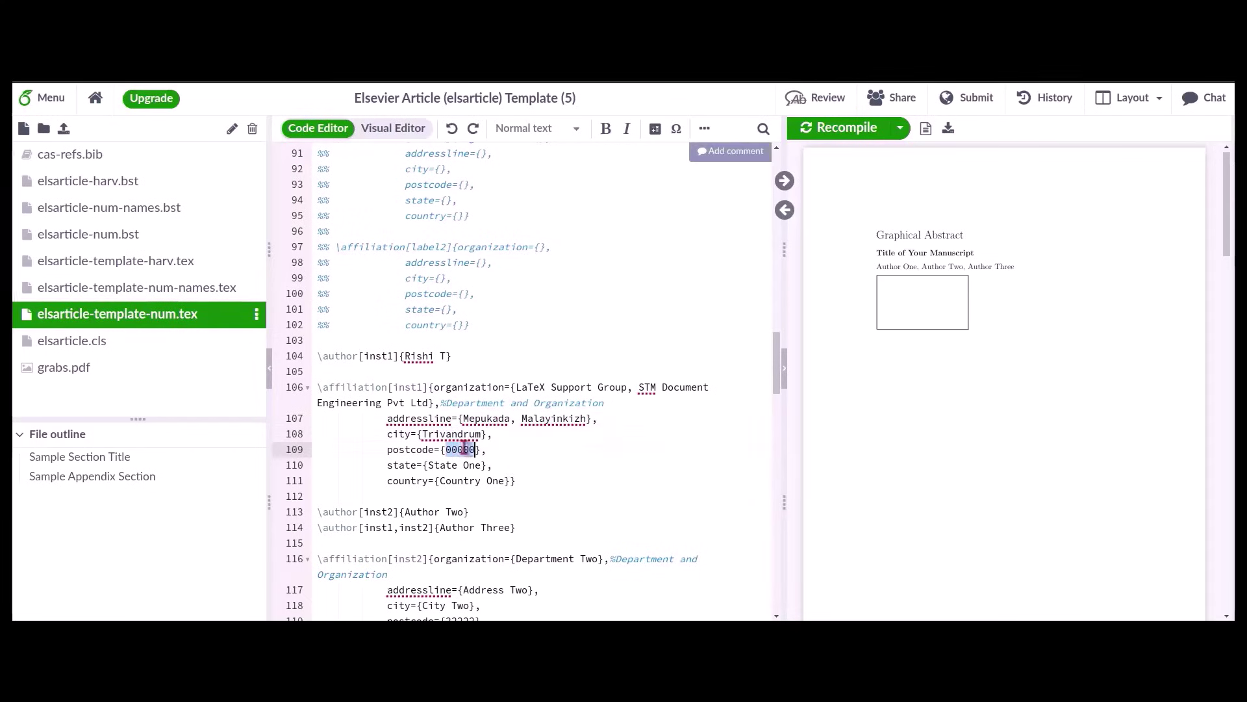
pyautogui.write('695012')
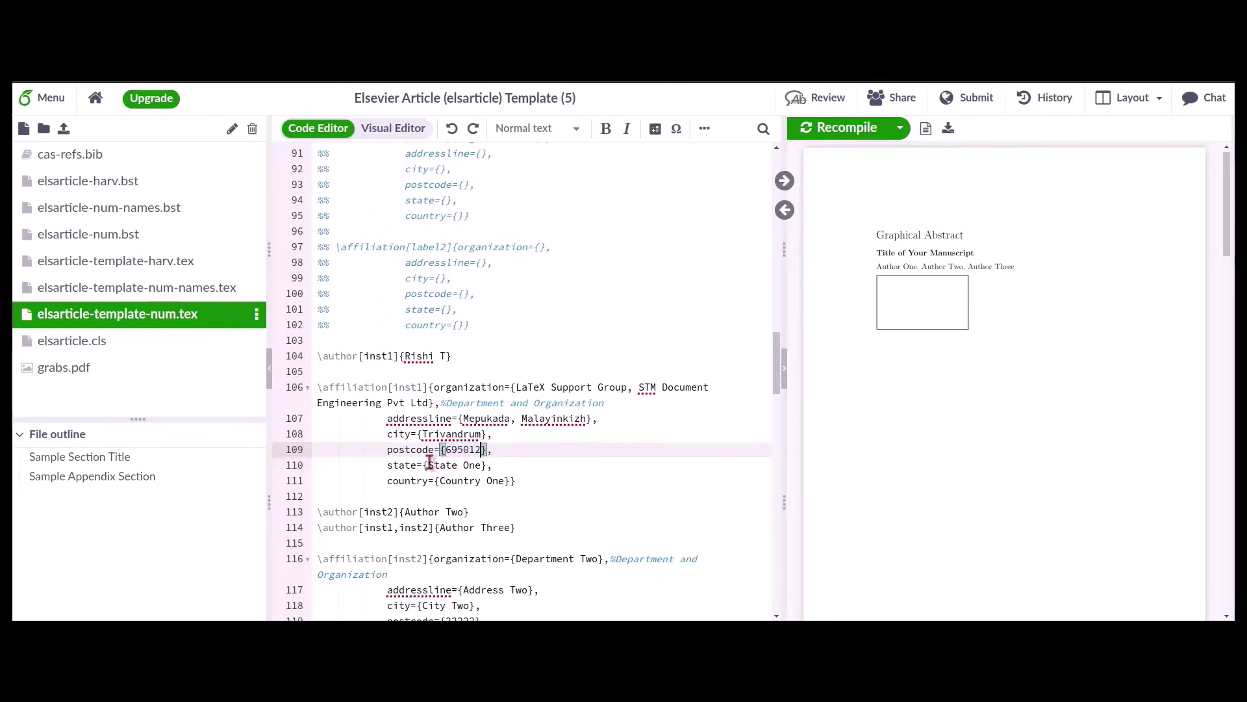
pyautogui.moveTo(428, 465); pyautogui.dragTo(478, 465)
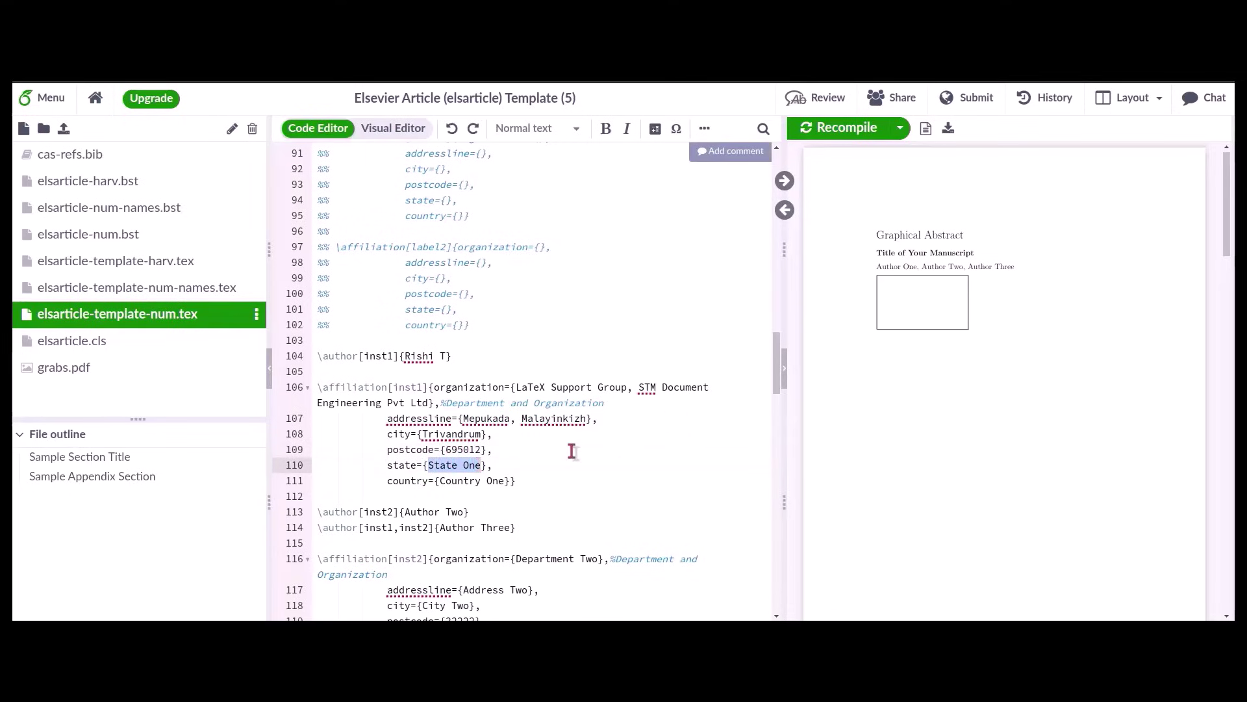
pyautogui.write('Kerala')
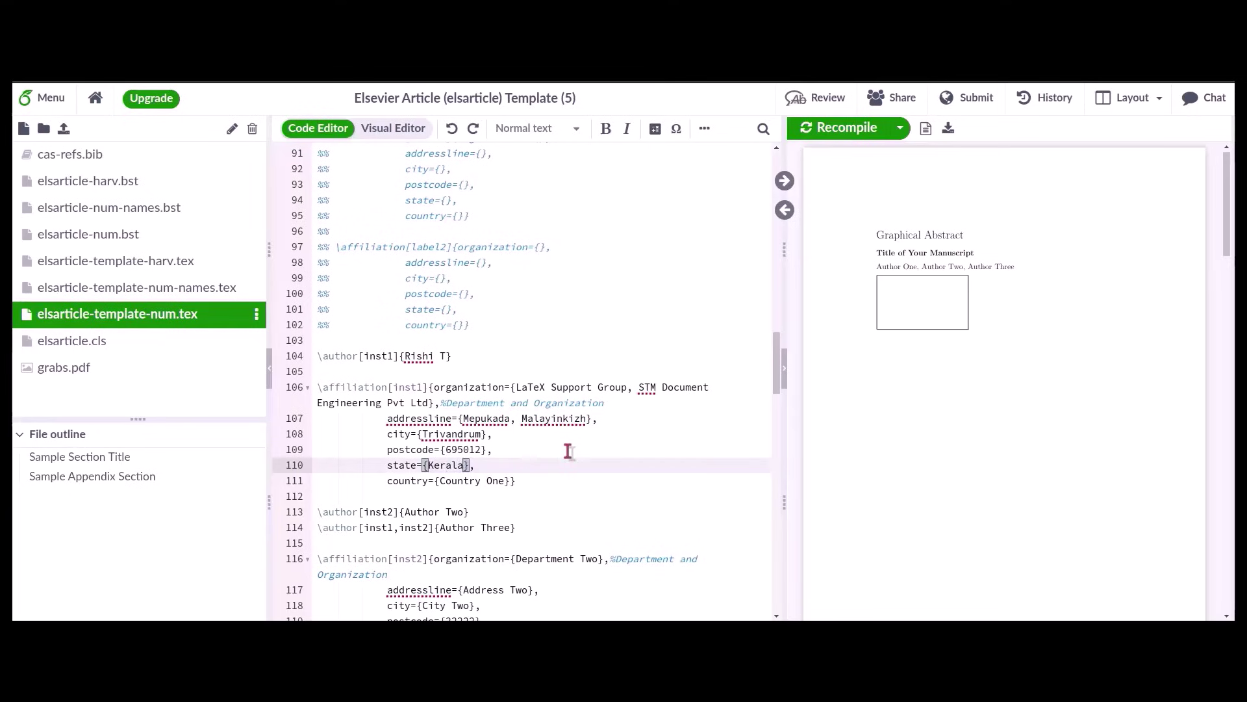
pyautogui.moveTo(440, 481); pyautogui.dragTo(504, 481)
# Set the first affiliation's country to India and enter the second author's name over Author Two
pyautogui.write('India')
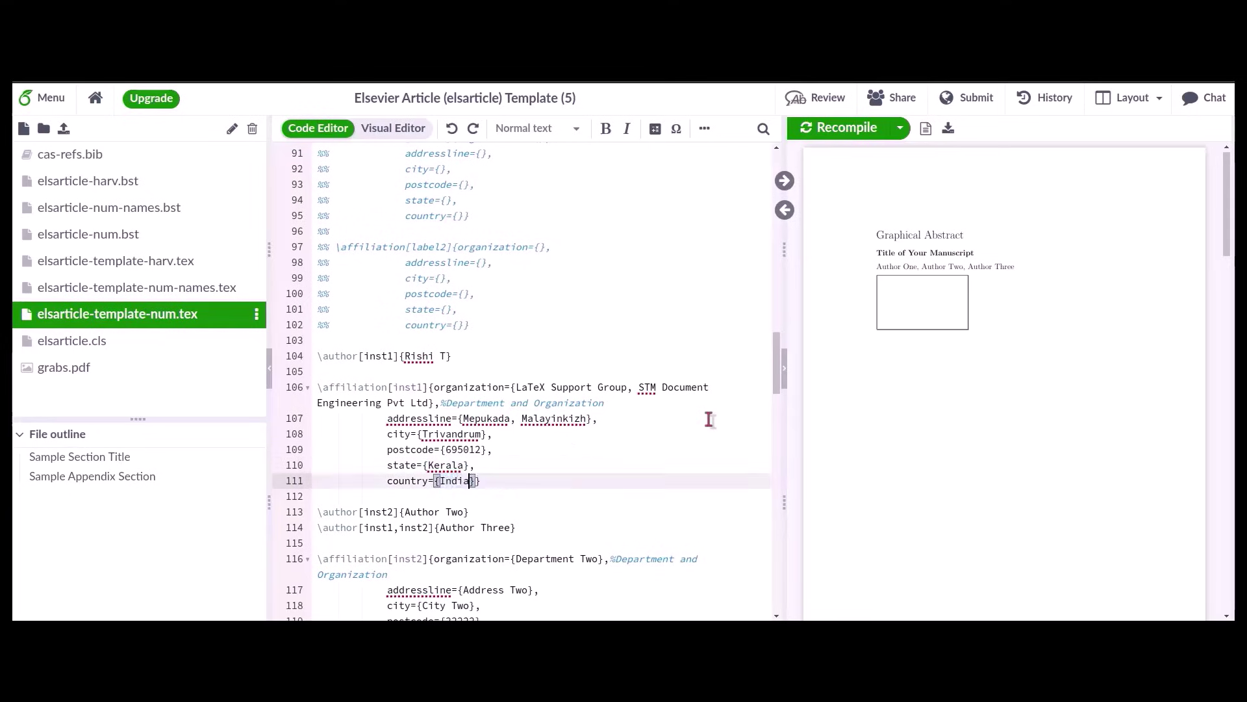
pyautogui.scroll(-2, 546, 397)
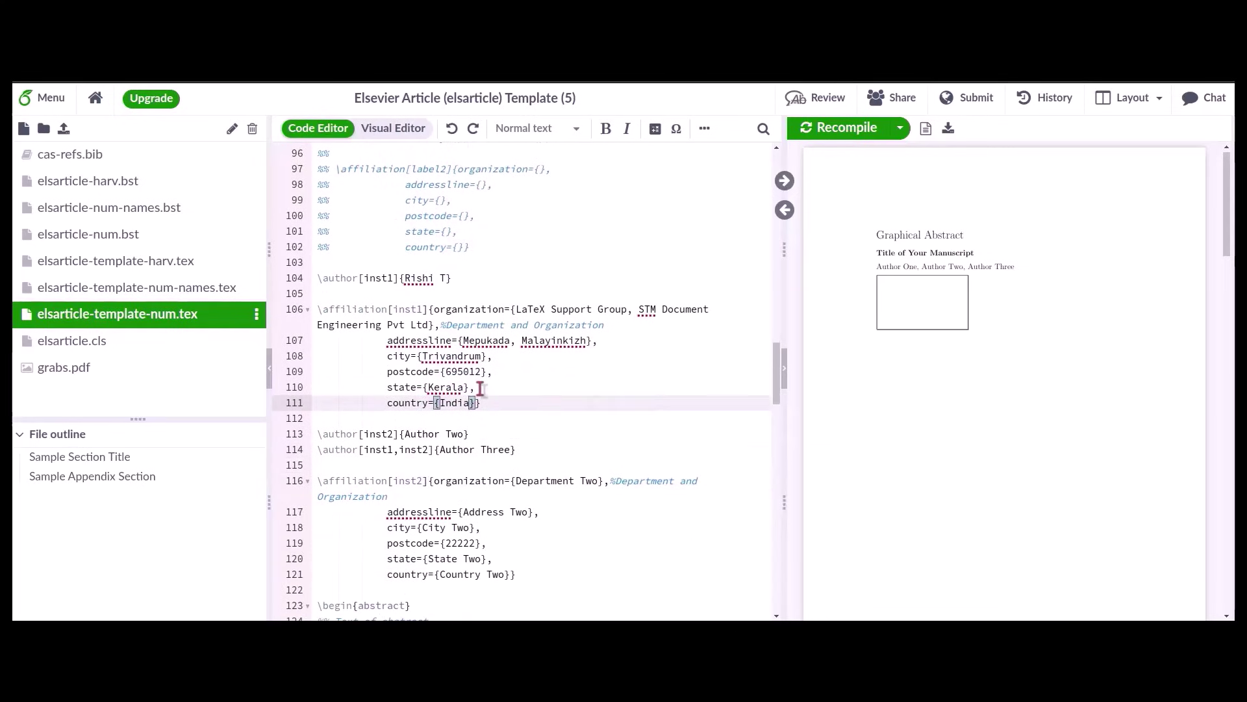
pyautogui.moveTo(405, 434); pyautogui.dragTo(462, 434)
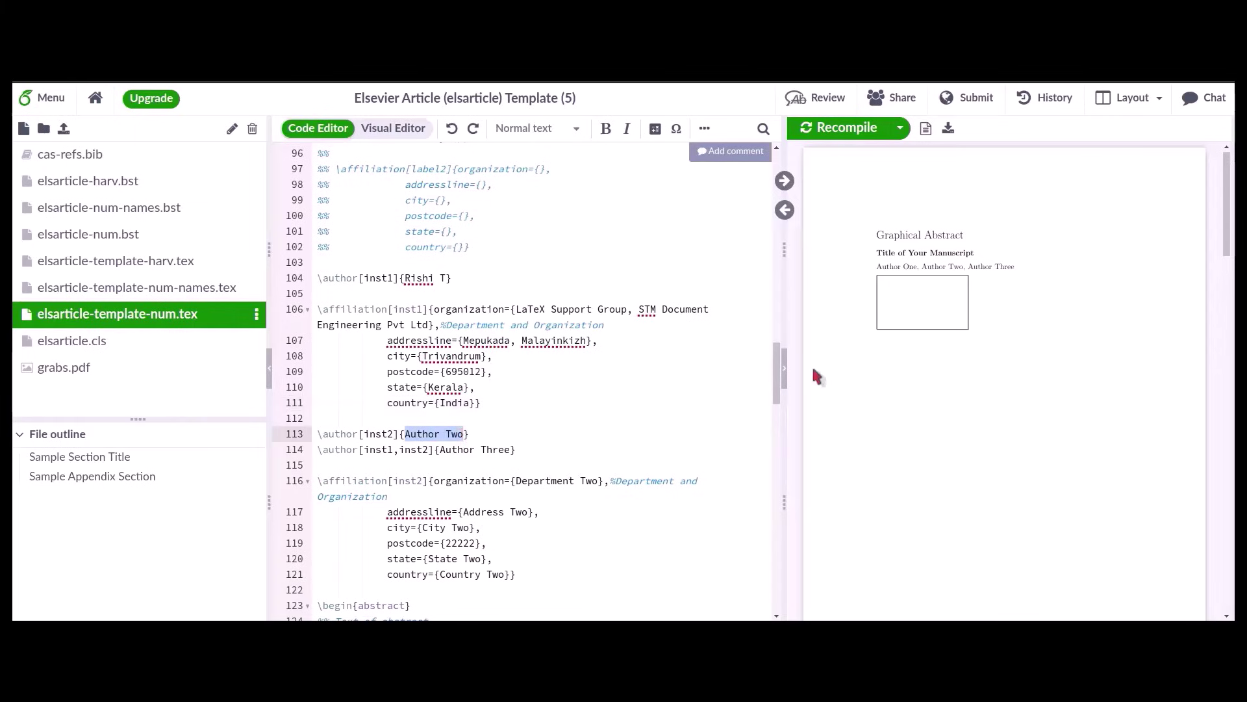
pyautogui.write('Apu V')
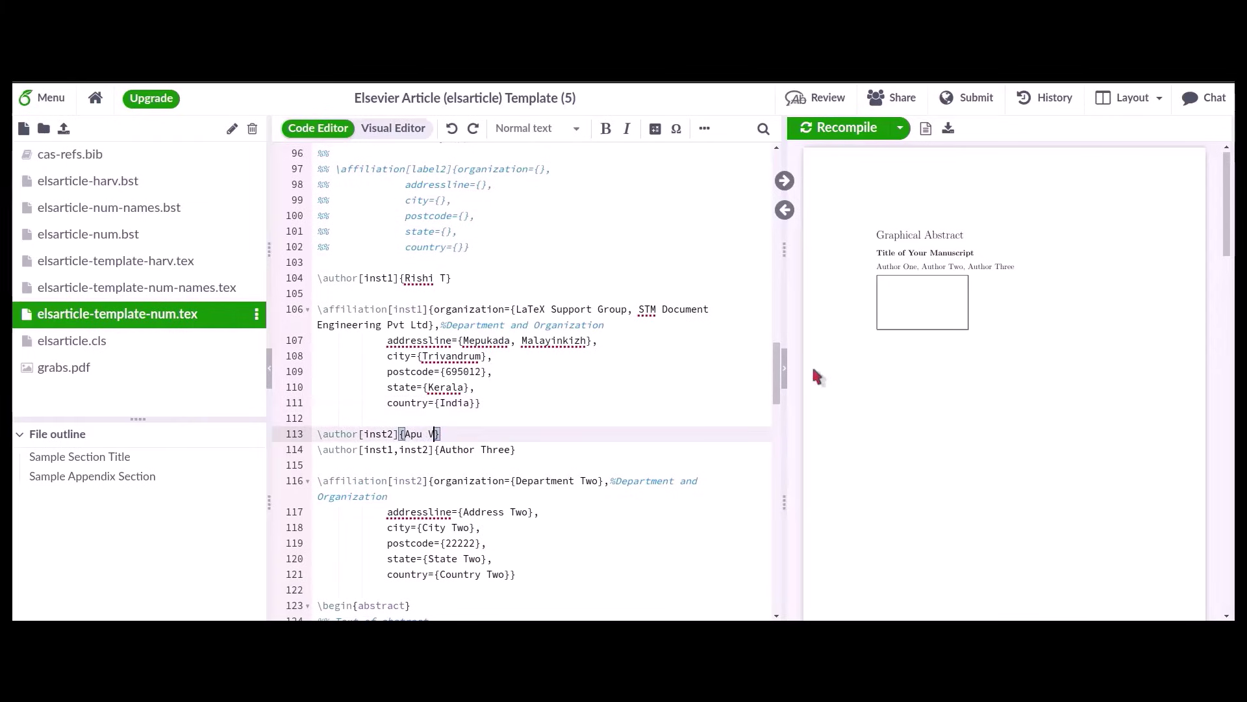
# Comment out the Author Three line and paste the copied affiliation over the second affiliation block
pyautogui.click(319, 453)
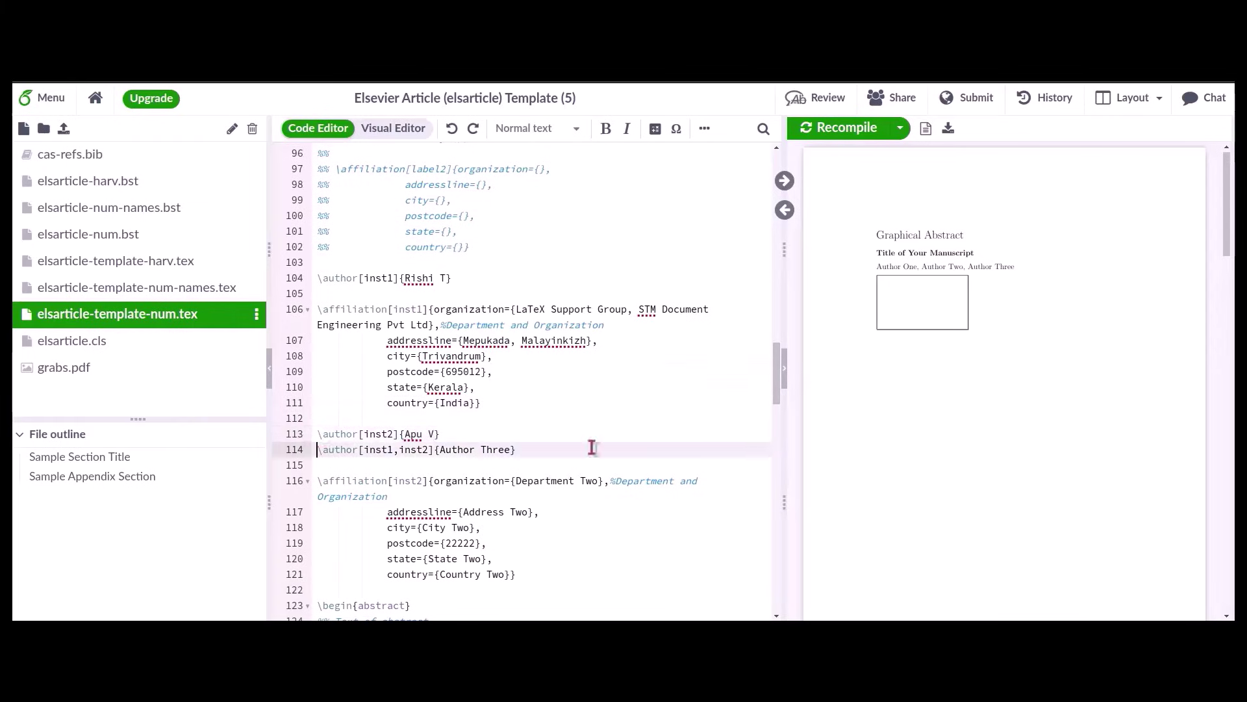
pyautogui.write('%')
pyautogui.scroll(-1, 588, 442)
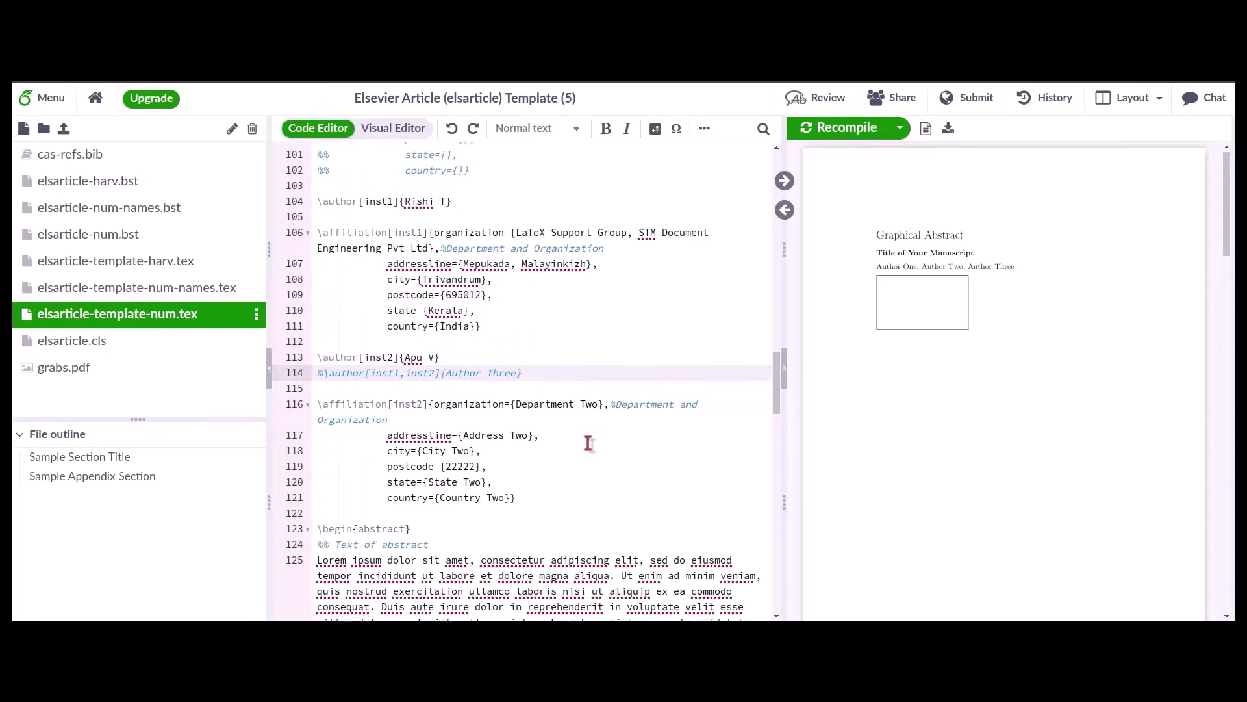
pyautogui.click(516, 403)
pyautogui.moveTo(516, 403); pyautogui.dragTo(504, 497)
pyautogui.write('R\\&D, STM Document Engineering Pvt Ltd},%Department and Organization             addressline={Mepukada, Malayinkizh},             city={Trivandrum},             postcode={695012},             state={Kerala},             country={India')
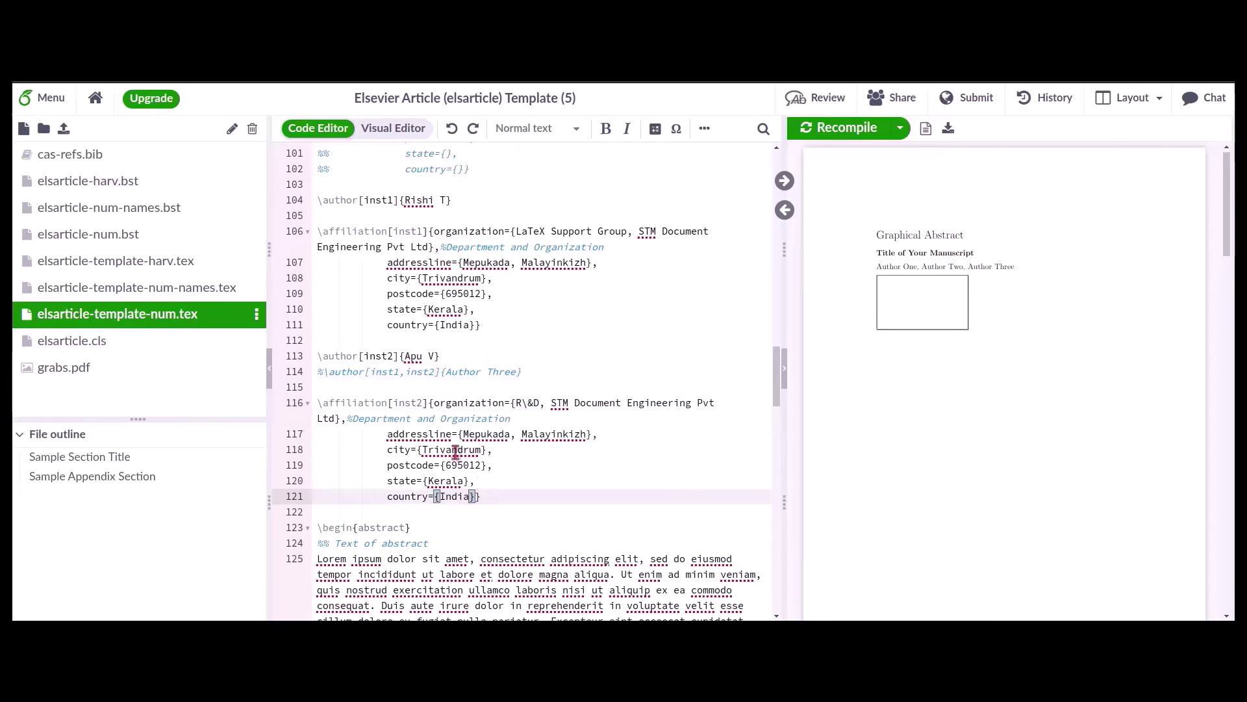
# Delete the Lorem ipsum abstract and type 'Type your abstract here.'
pyautogui.scroll(-2, 455, 450)
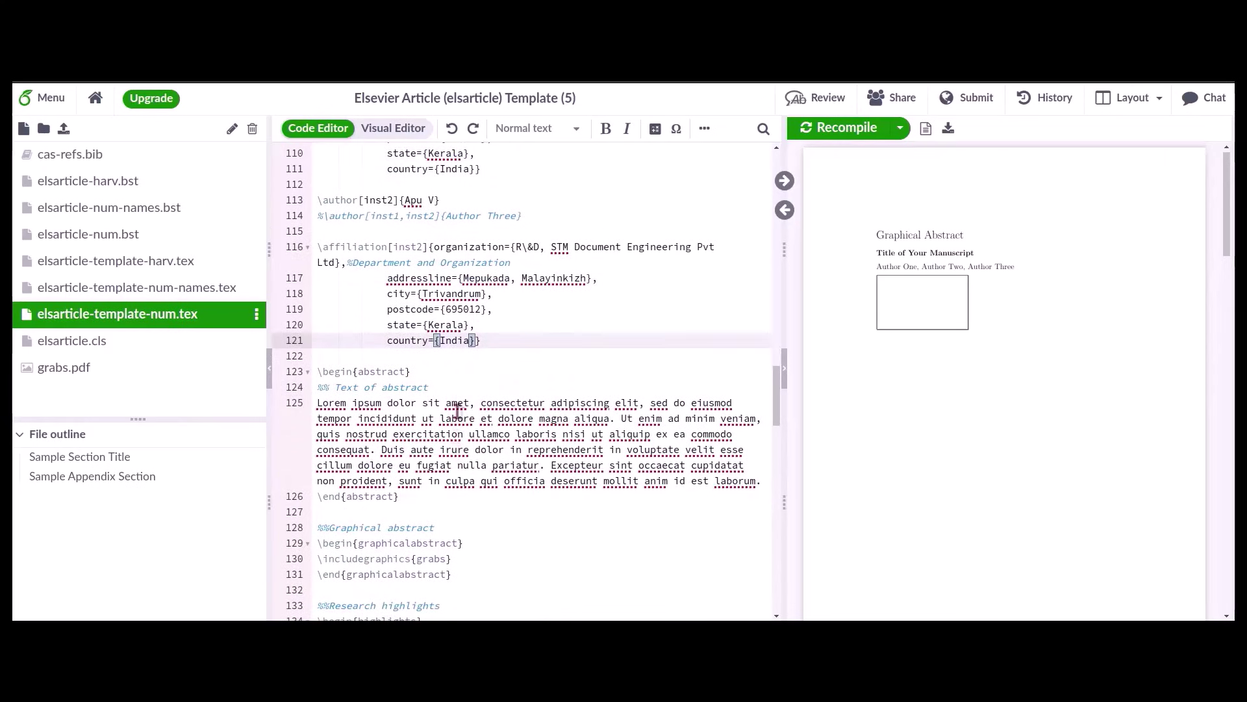
pyautogui.click(457, 373)
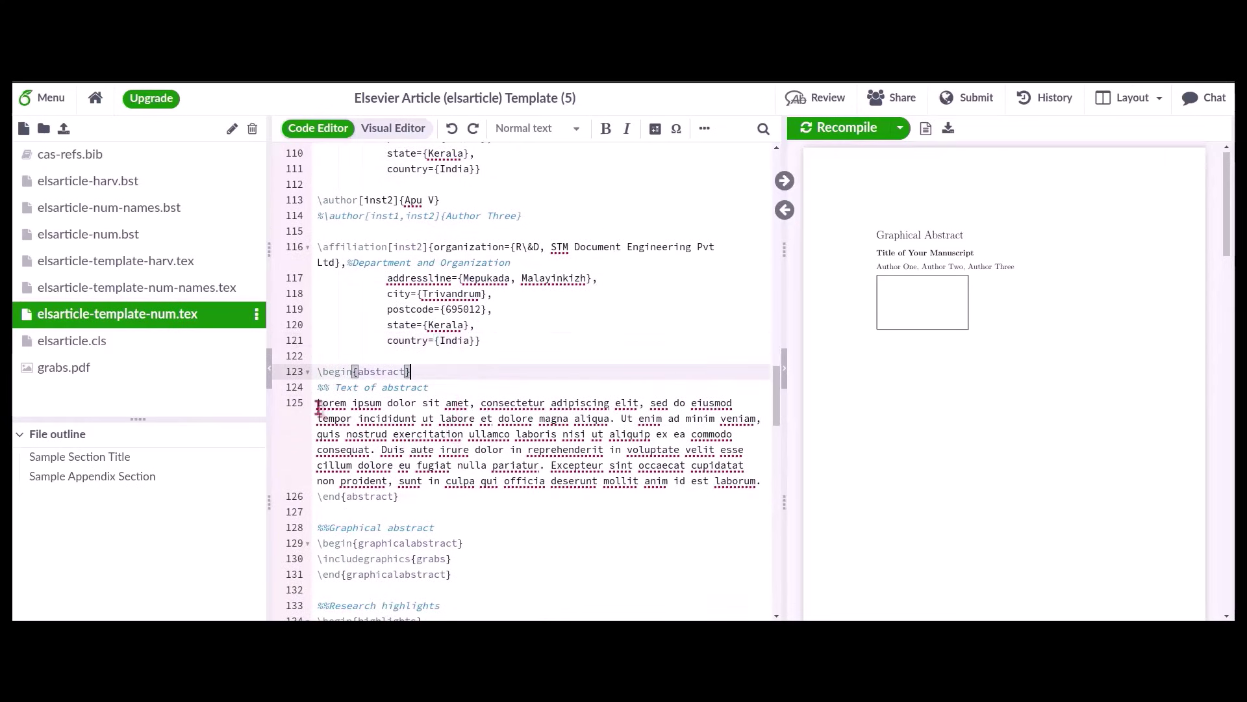
pyautogui.moveTo(317, 404); pyautogui.dragTo(760, 483)
pyautogui.press('BackSpace')
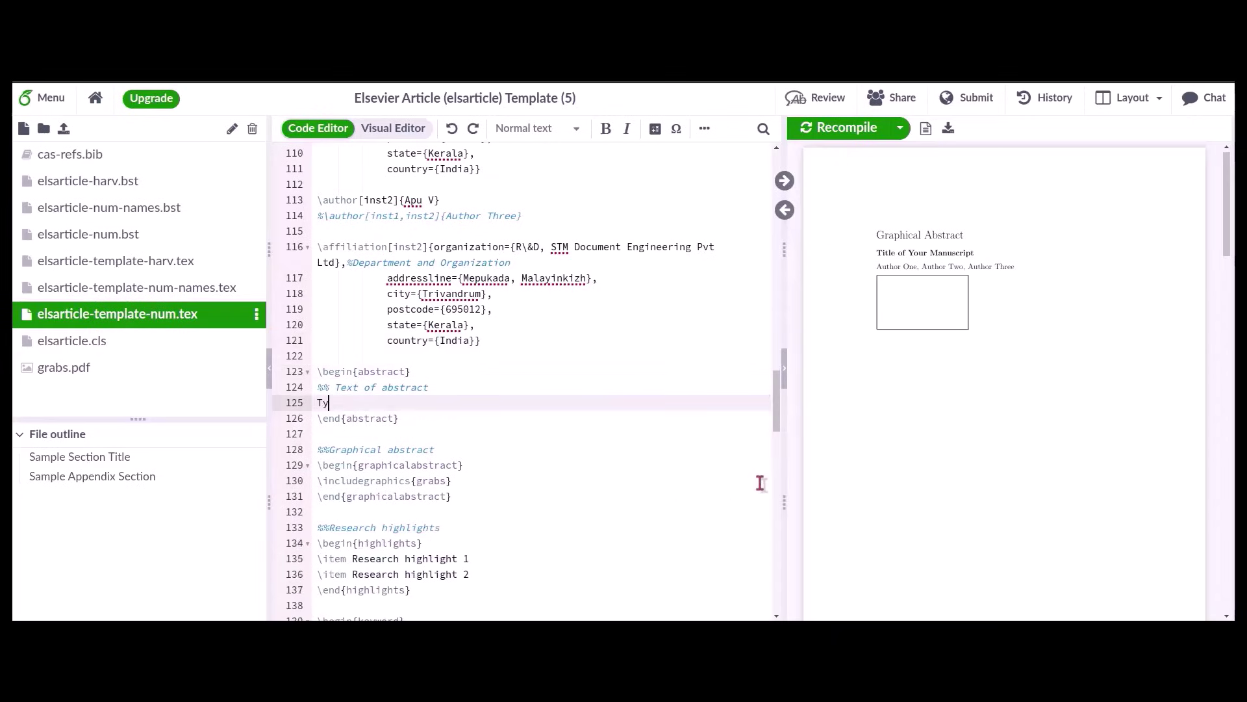
pyautogui.write('Type your absr')
# Repeat the abstract sentence several times to form a five-line paragraph
pyautogui.tripleClick(402, 403)
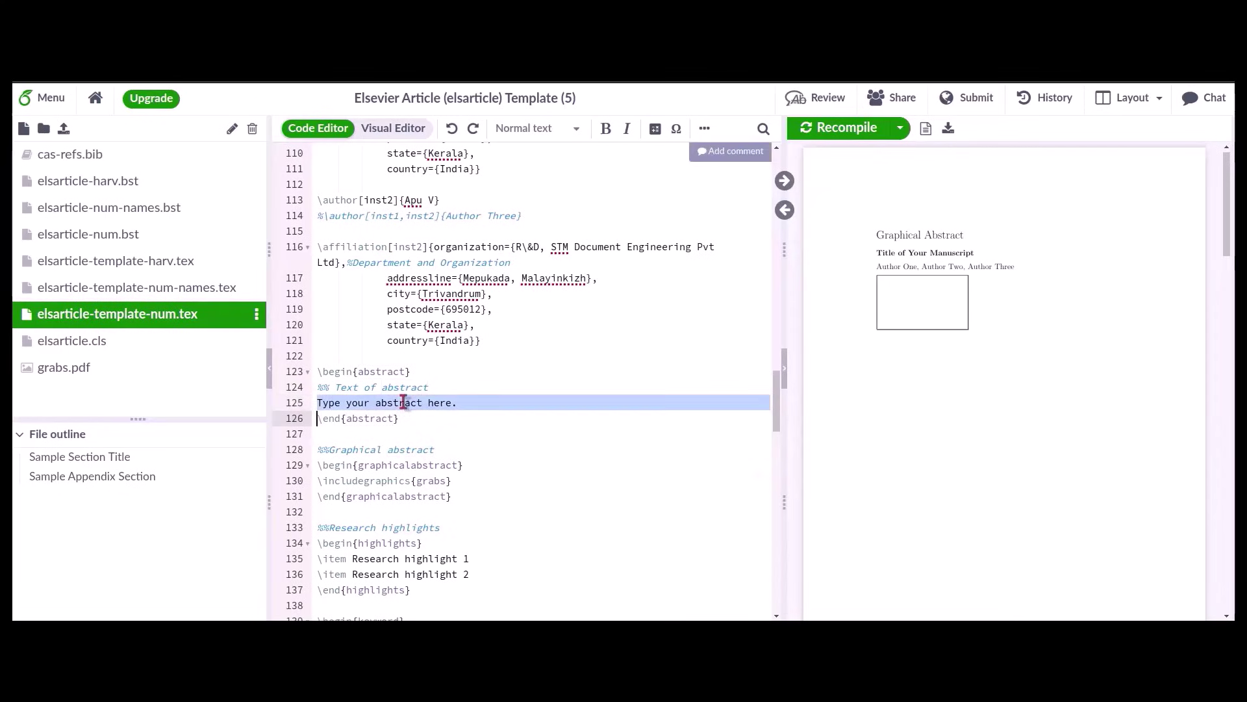
pyautogui.click(402, 403)
pyautogui.moveTo(317, 403); pyautogui.dragTo(464, 403)
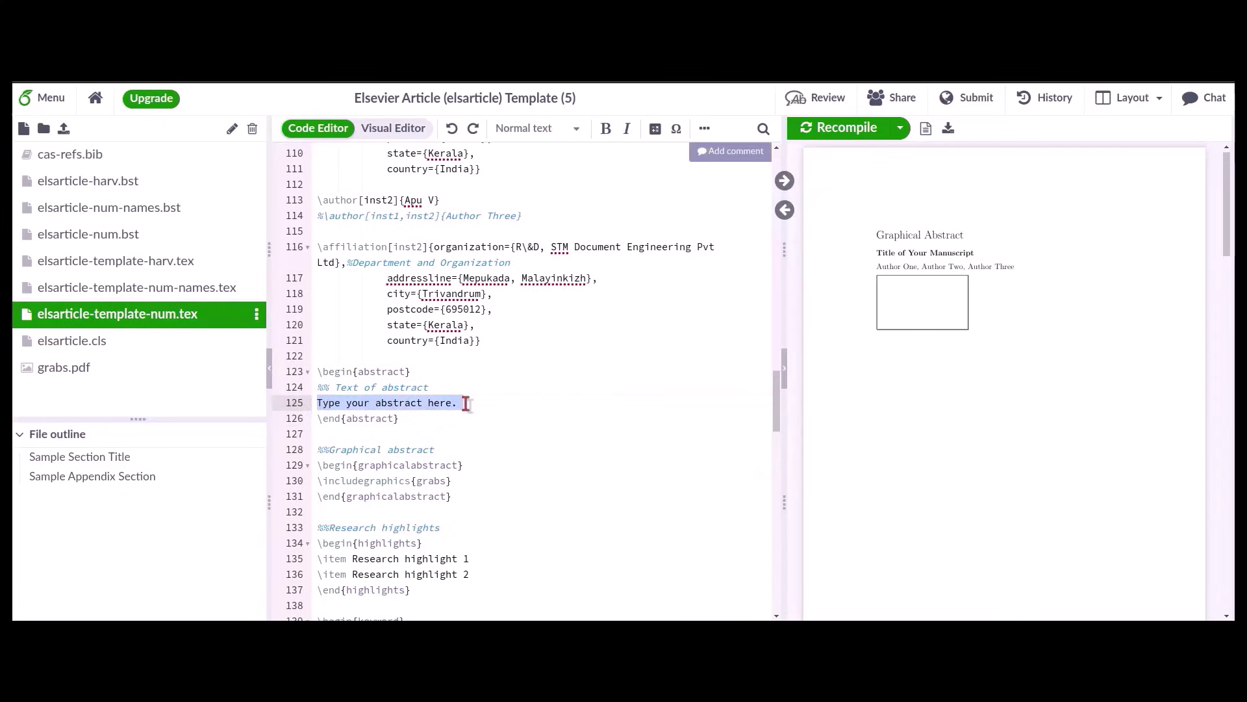
pyautogui.hotkey('ctrl', 'c')
pyautogui.click(502, 403)
pyautogui.hotkey('ctrl', 'v')
pyautogui.hotkey('ctrl', 'v')
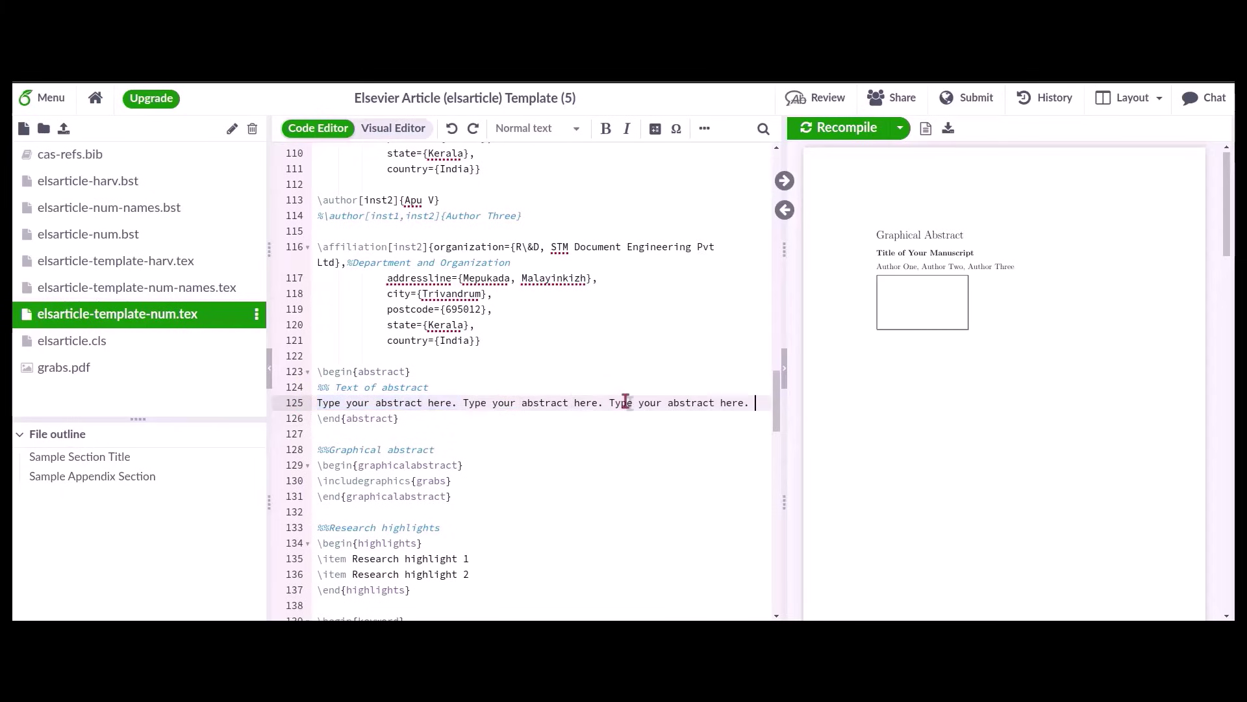
pyautogui.hotkey('ctrl', 'v')
pyautogui.hotkey('ctrl', 'v')
pyautogui.hotkey('ctrl', 'v')
pyautogui.hotkey('ctrl', 'v')
pyautogui.hotkey('ctrl', 'v')
pyautogui.hotkey('ctrl', 'v')
pyautogui.hotkey('ctrl', 'v')
pyautogui.hotkey('ctrl', 'v')
pyautogui.hotkey('ctrl', 'v')
pyautogui.hotkey('ctrl', 'v')
pyautogui.hotkey('ctrl', 'v')
pyautogui.hotkey('ctrl', 'v')
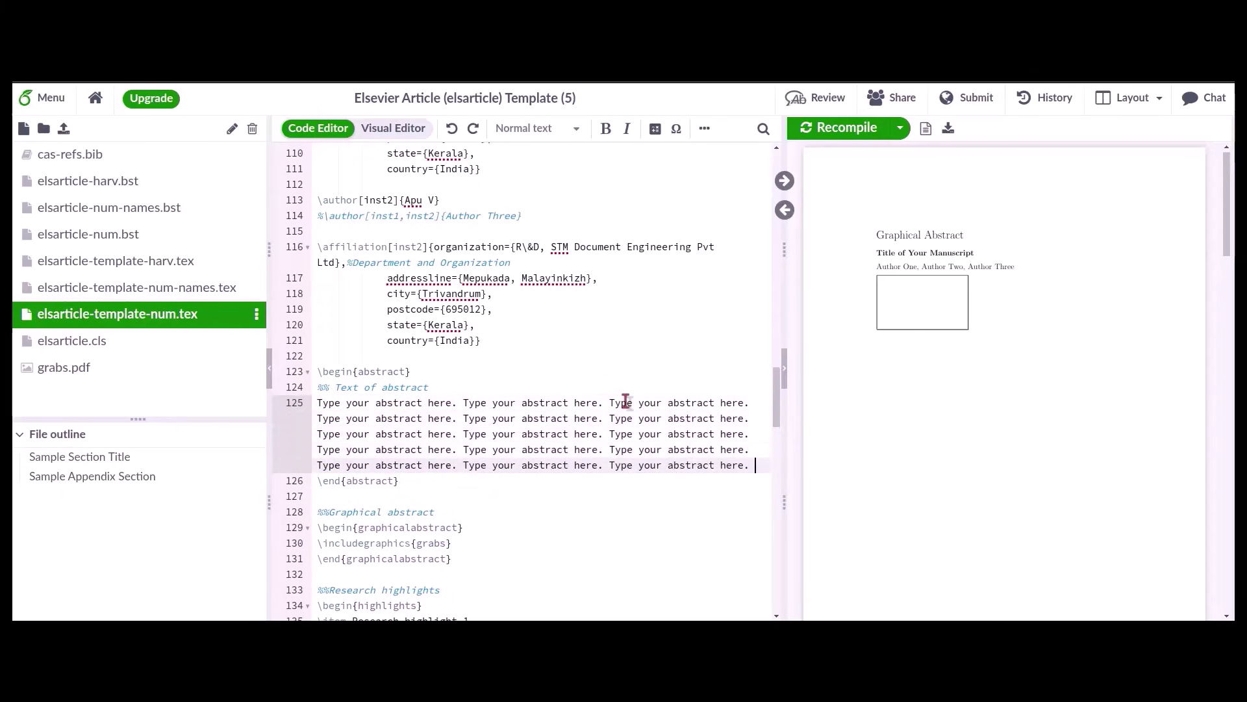
pyautogui.scroll(-3, 611, 400)
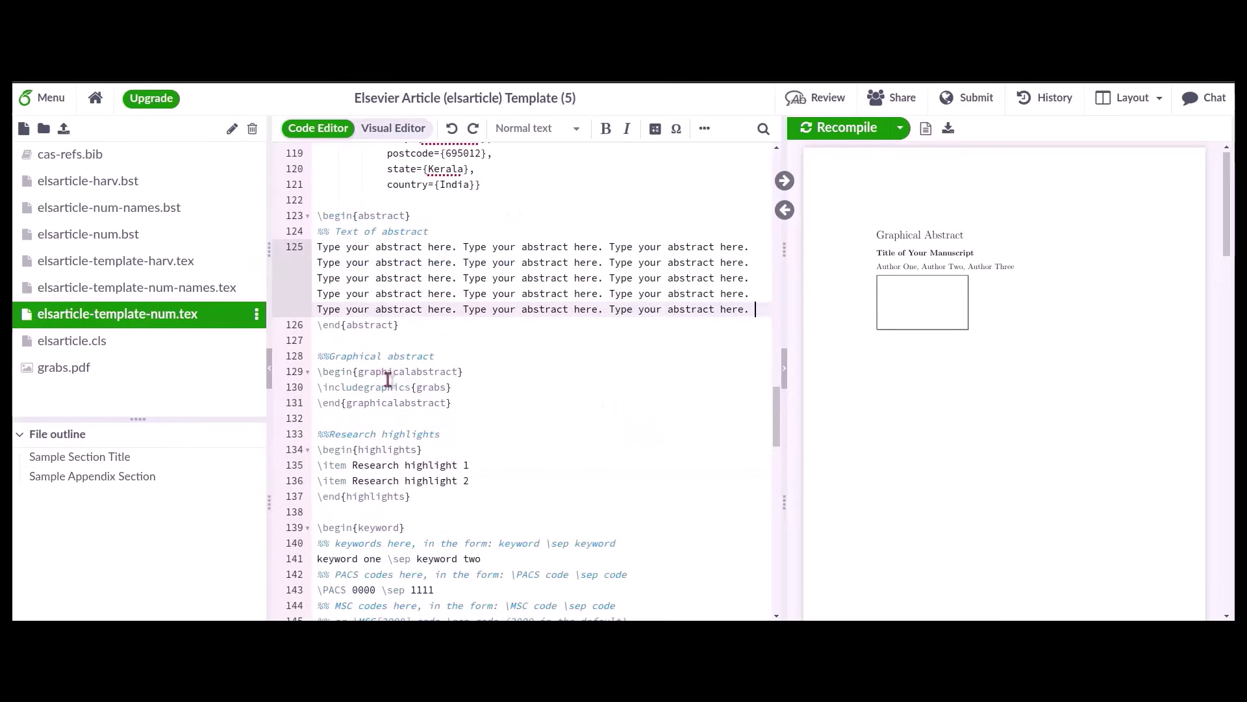
# Comment out the three graphicalabstract lines with %
pyautogui.click(320, 371)
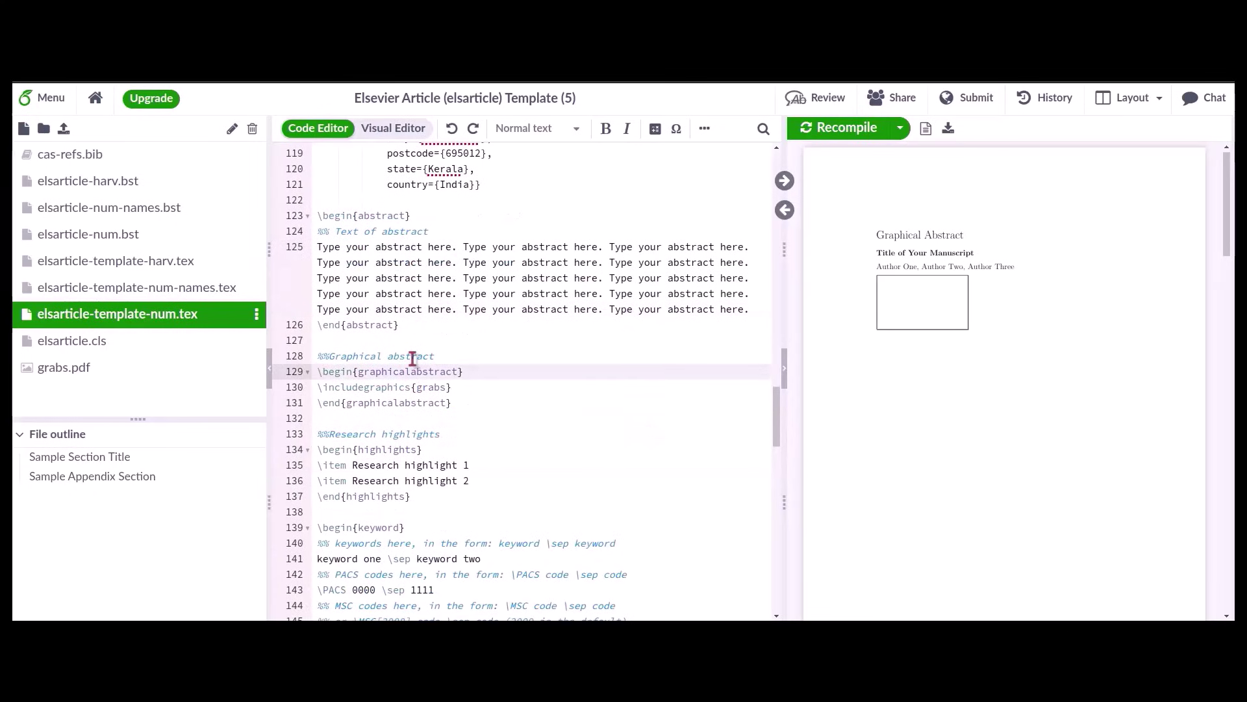
pyautogui.write('%')
pyautogui.press('Down')
pyautogui.write('%')
pyautogui.press('Down')
pyautogui.write('%')
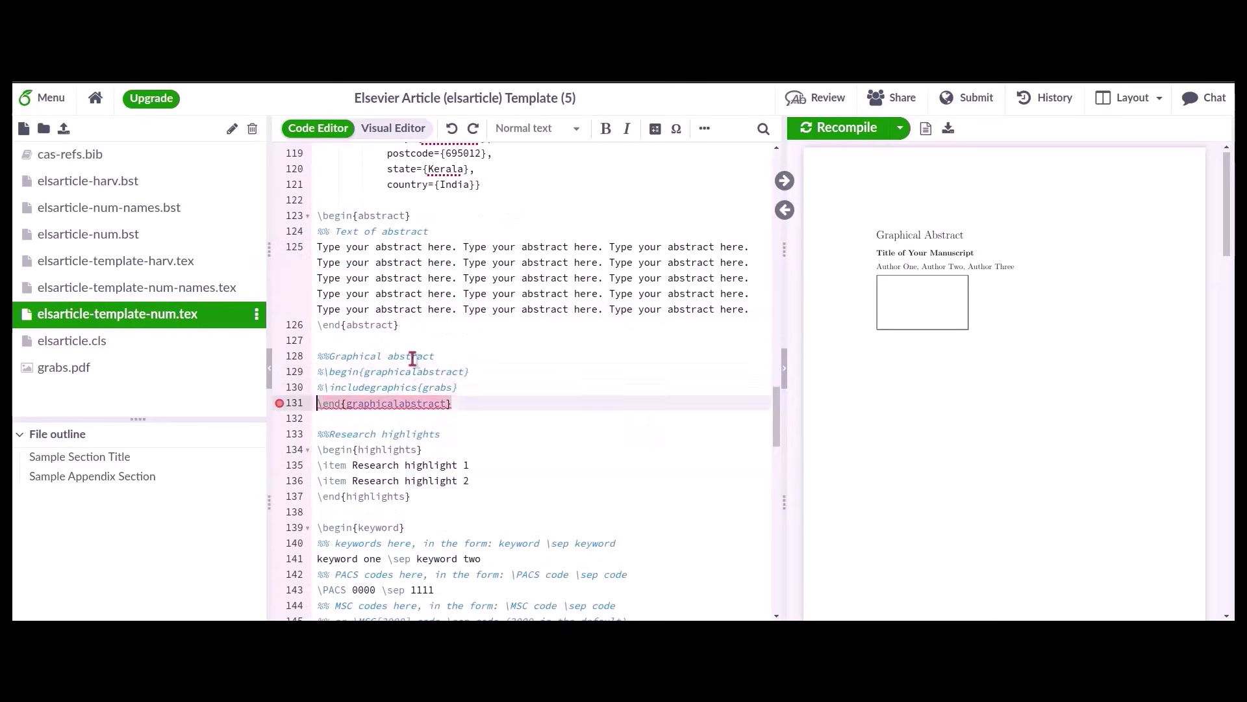
# Replace the two highlights with 'First highlight point.' and 'Second highlight point'
pyautogui.press('Down')
pyautogui.press('Down')
pyautogui.press('Down')
pyautogui.press('Down')
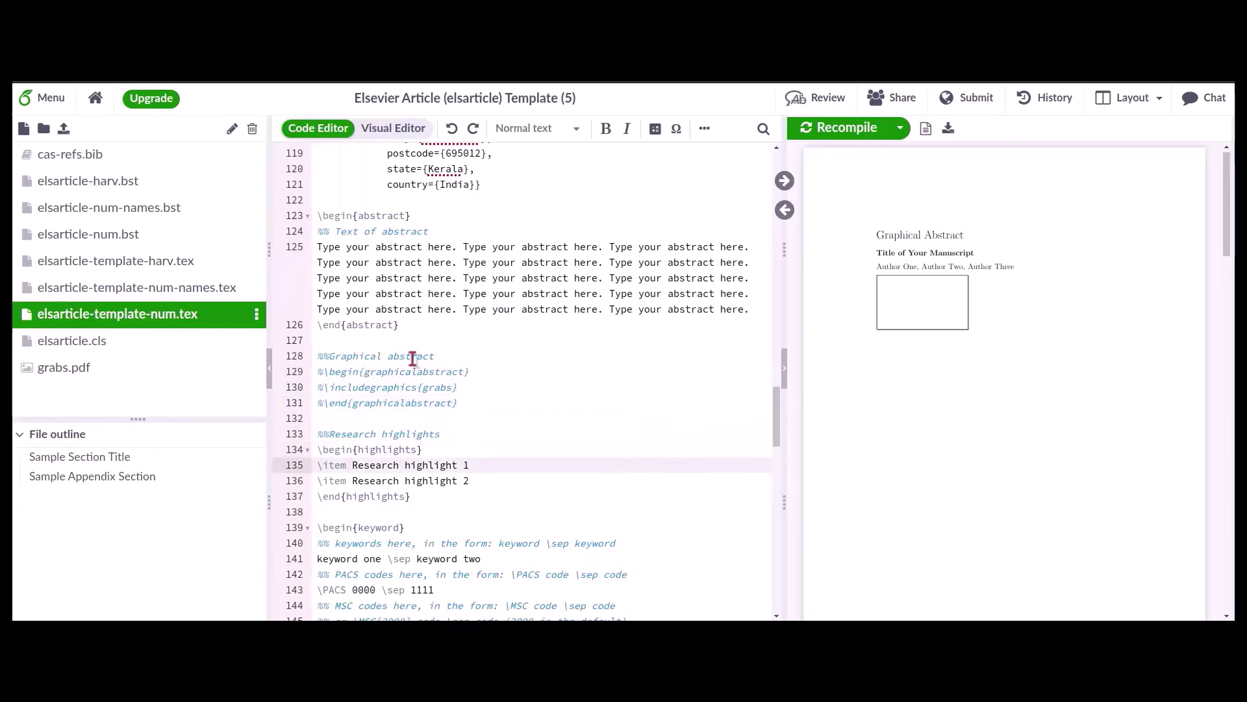
pyautogui.press('Right')
pyautogui.press('Right')
pyautogui.press('Right')
pyautogui.press('Right')
pyautogui.press('Right')
pyautogui.hotkey('shift', 'Right')
pyautogui.hotkey('shift', 'Right')
pyautogui.hotkey('shift', 'Right')
pyautogui.hotkey('shift', 'Right')
pyautogui.hotkey('shift', 'Right')
pyautogui.hotkey('shift', 'Right')
pyautogui.hotkey('shift', 'Right')
pyautogui.hotkey('shift', 'Right')
pyautogui.hotkey('shift', 'Right')
pyautogui.hotkey('shift', 'Right')
pyautogui.hotkey('shift', 'Right')
pyautogui.hotkey('shift', 'Right')
pyautogui.hotkey('shift', 'Right')
pyautogui.hotkey('shift', 'Right')
pyautogui.hotkey('shift', 'Right')
pyautogui.hotkey('shift', 'Right')
pyautogui.hotkey('shift', 'Right')
pyautogui.hotkey('shift', 'Right')
pyautogui.hotkey('shift', 'Right')
pyautogui.hotkey('shift', 'Right')
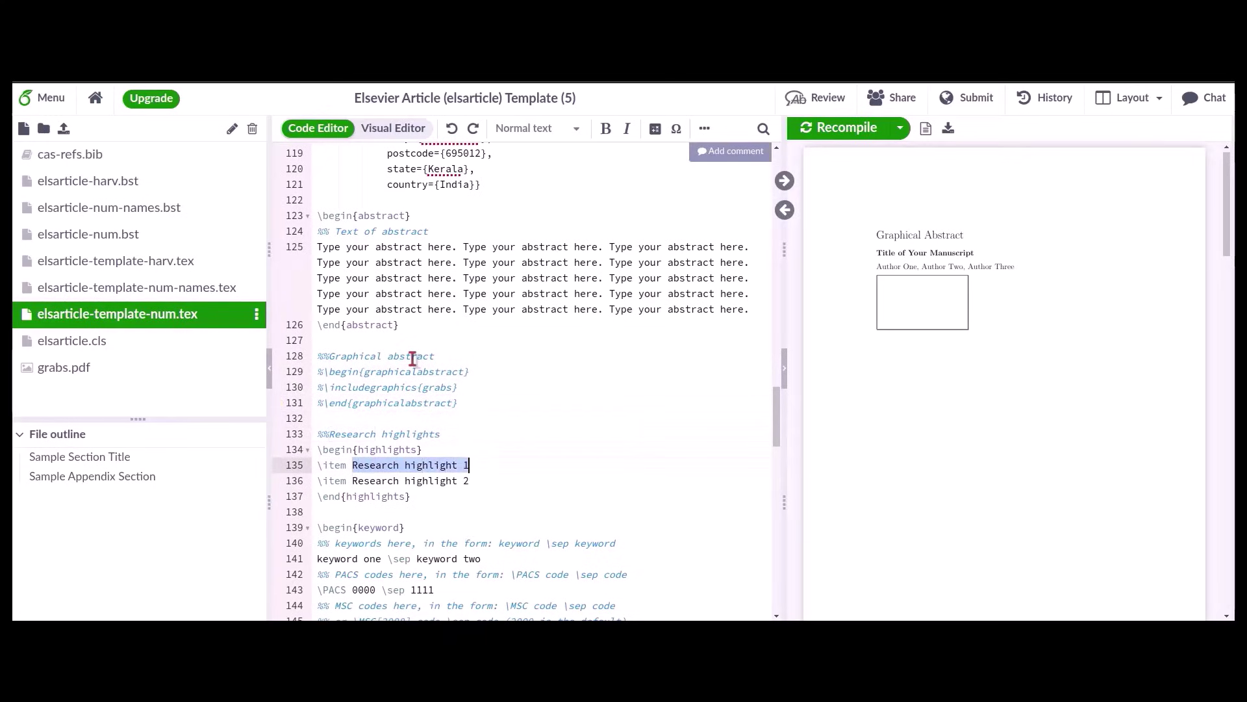
pyautogui.press('BackSpace')
pyautogui.write('Fir')
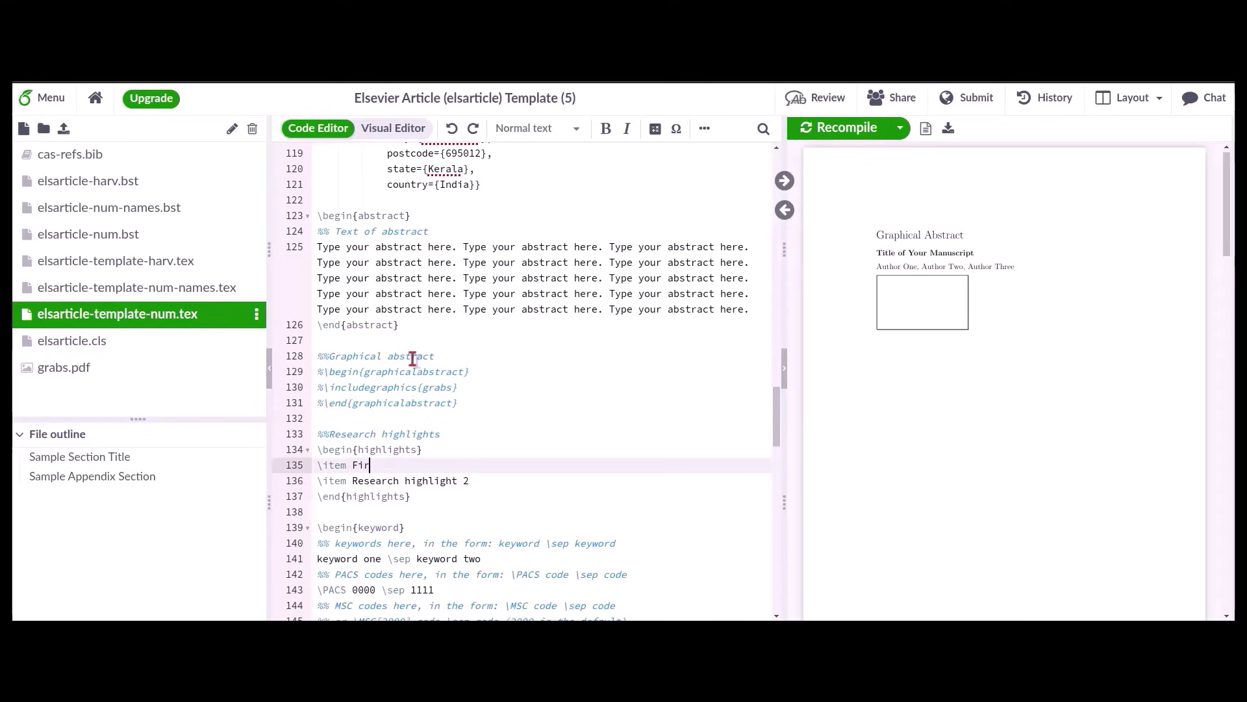
pyautogui.write('st ')
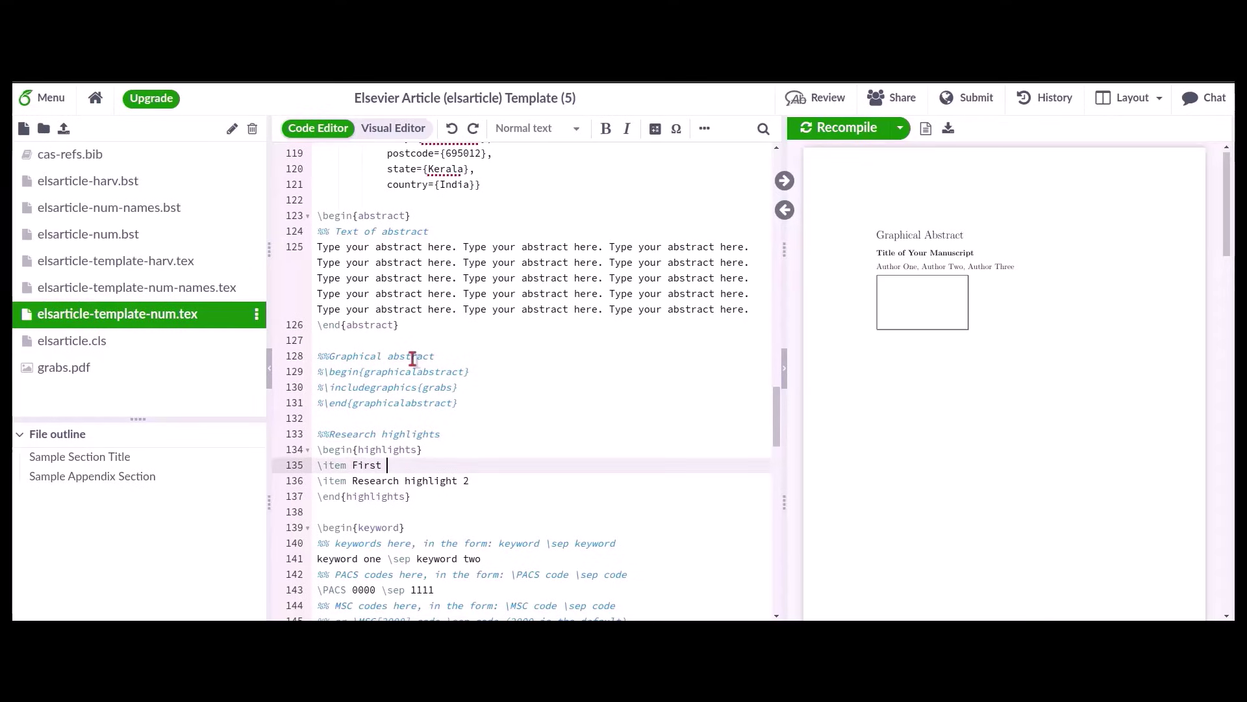
pyautogui.write('res')
pyautogui.write('highlight point')
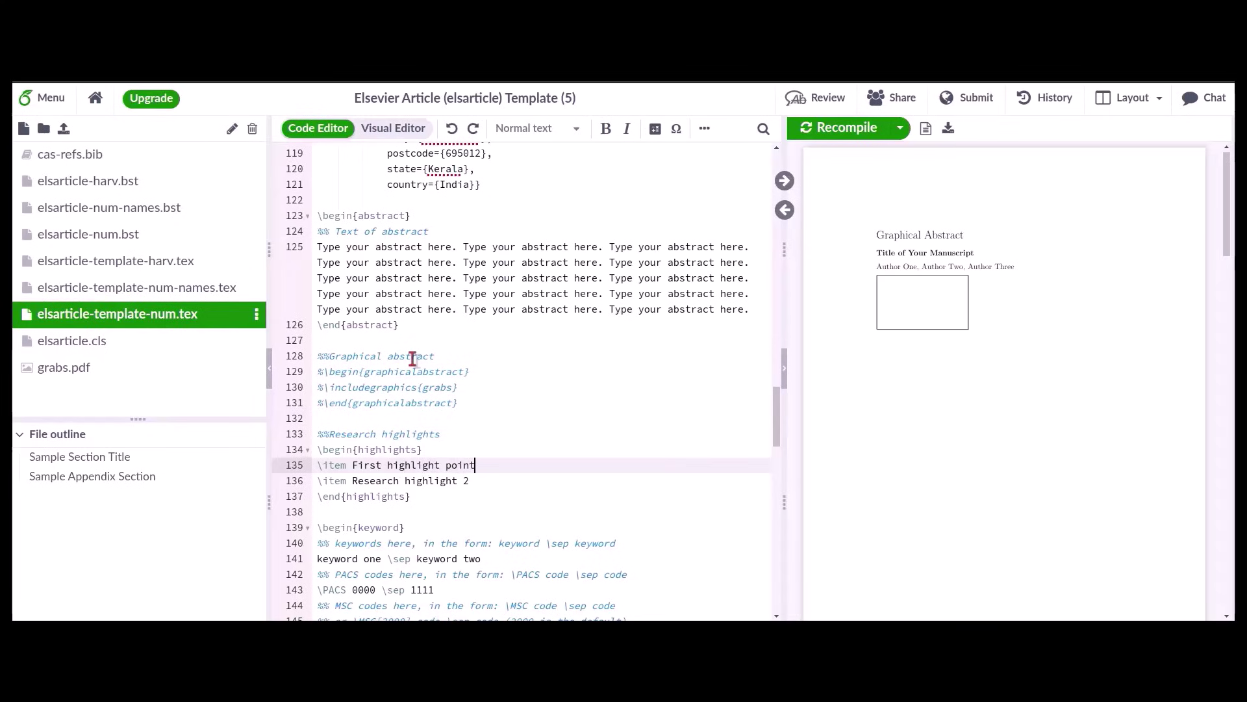
pyautogui.press('Down')
pyautogui.press('BackSpace')
pyautogui.press('BackSpace')
pyautogui.press('BackSpace')
pyautogui.press('BackSpace')
pyautogui.press('BackSpace')
pyautogui.press('BackSpace')
pyautogui.press('BackSpace')
pyautogui.press('BackSpace')
pyautogui.press('BackSpace')
pyautogui.press('BackSpace')
pyautogui.press('BackSpace')
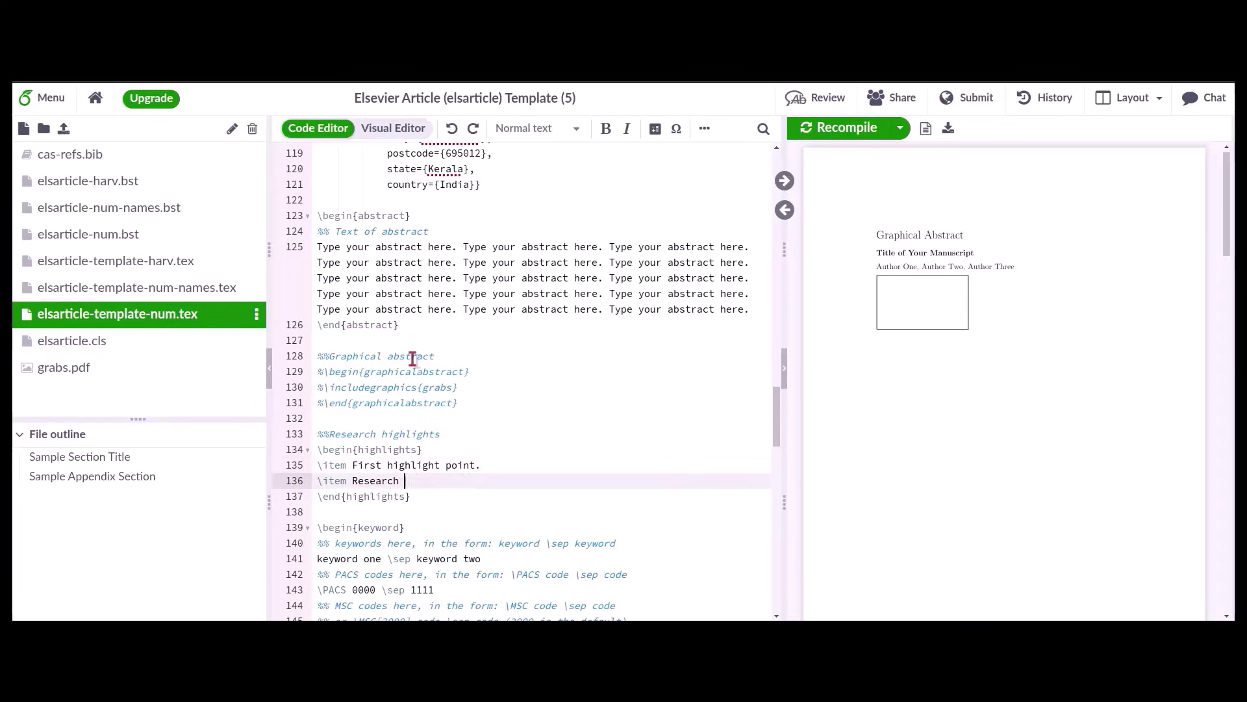
pyautogui.write('Second h')
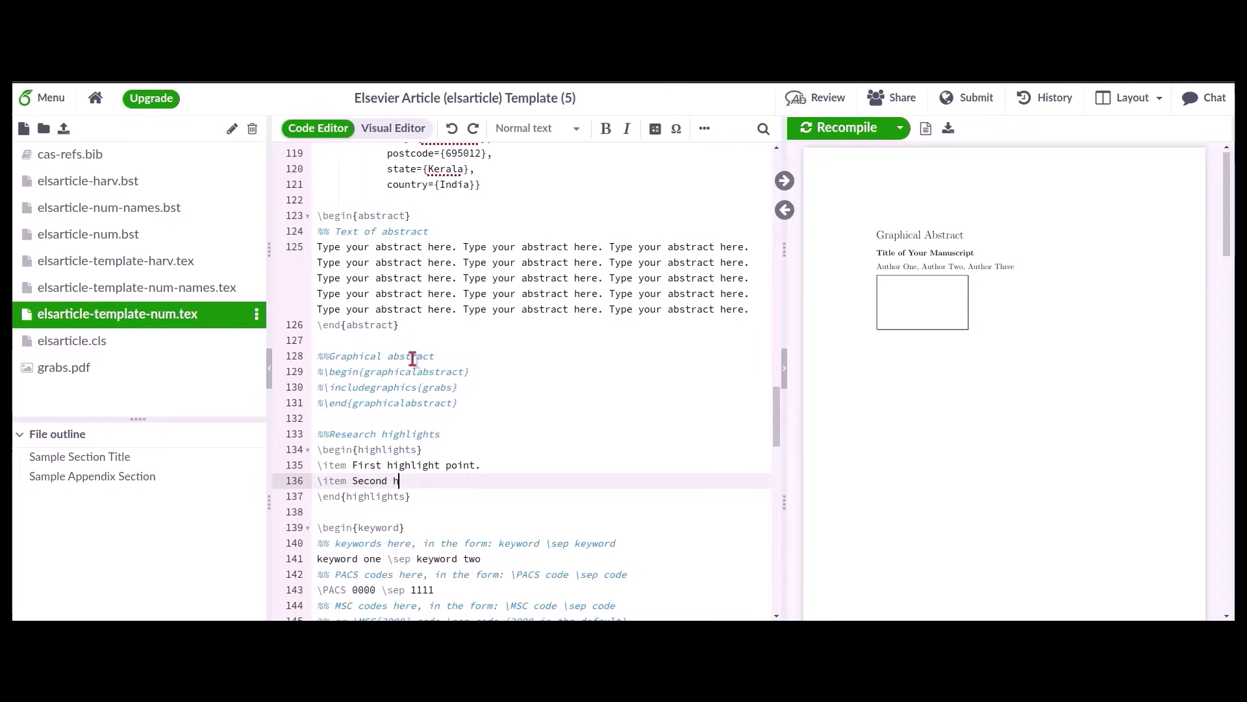
pyautogui.write('ighlight point')
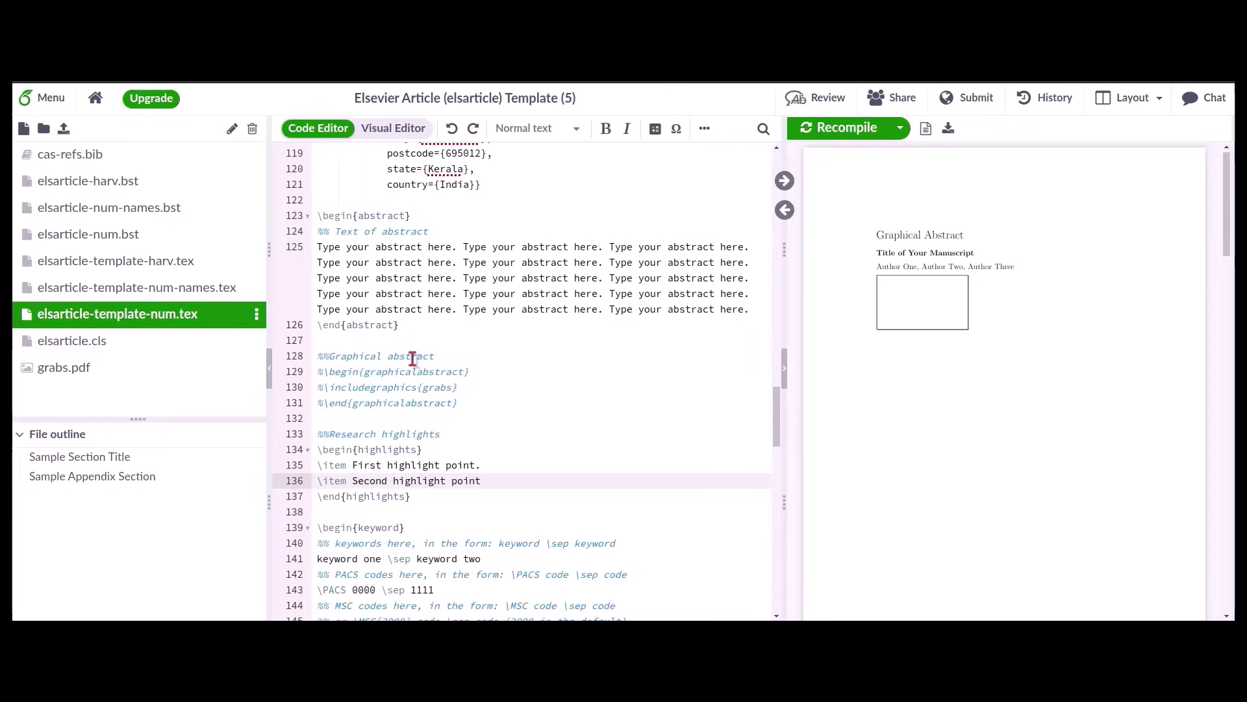
pyautogui.scroll(-2, 496, 384)
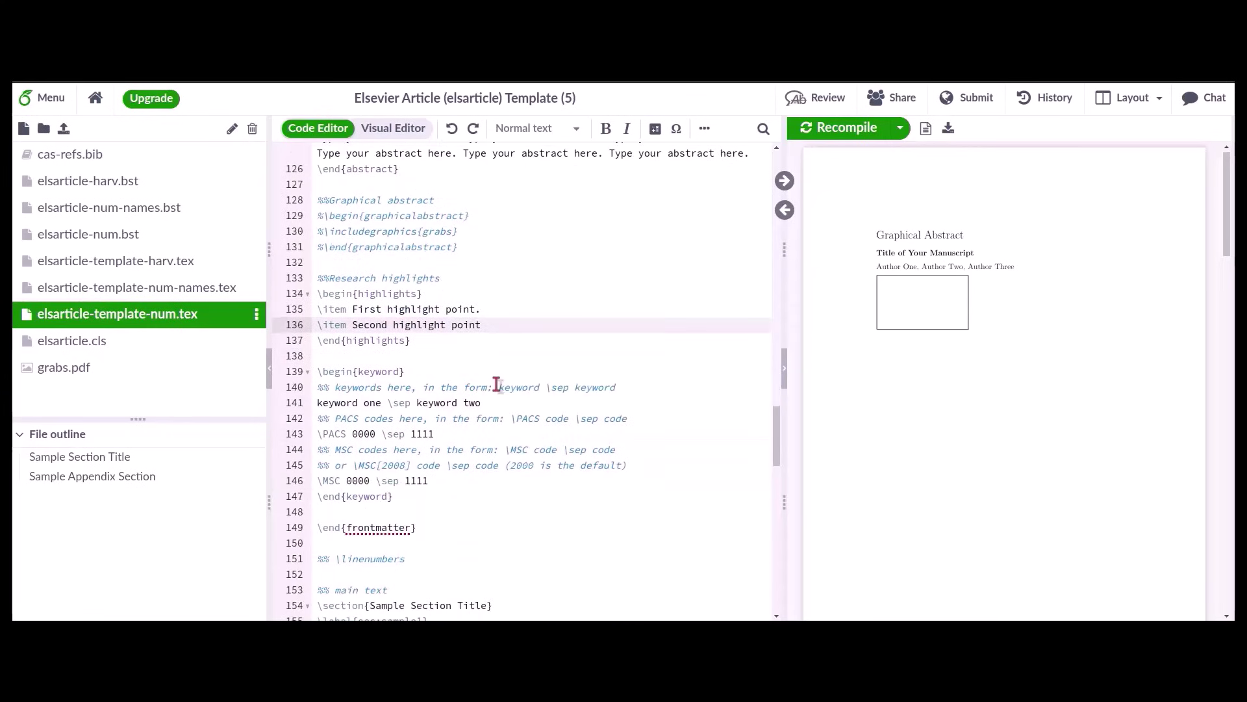
# Set the keywords to 'Computer \sep CPU \sep RAM'
pyautogui.click(318, 403)
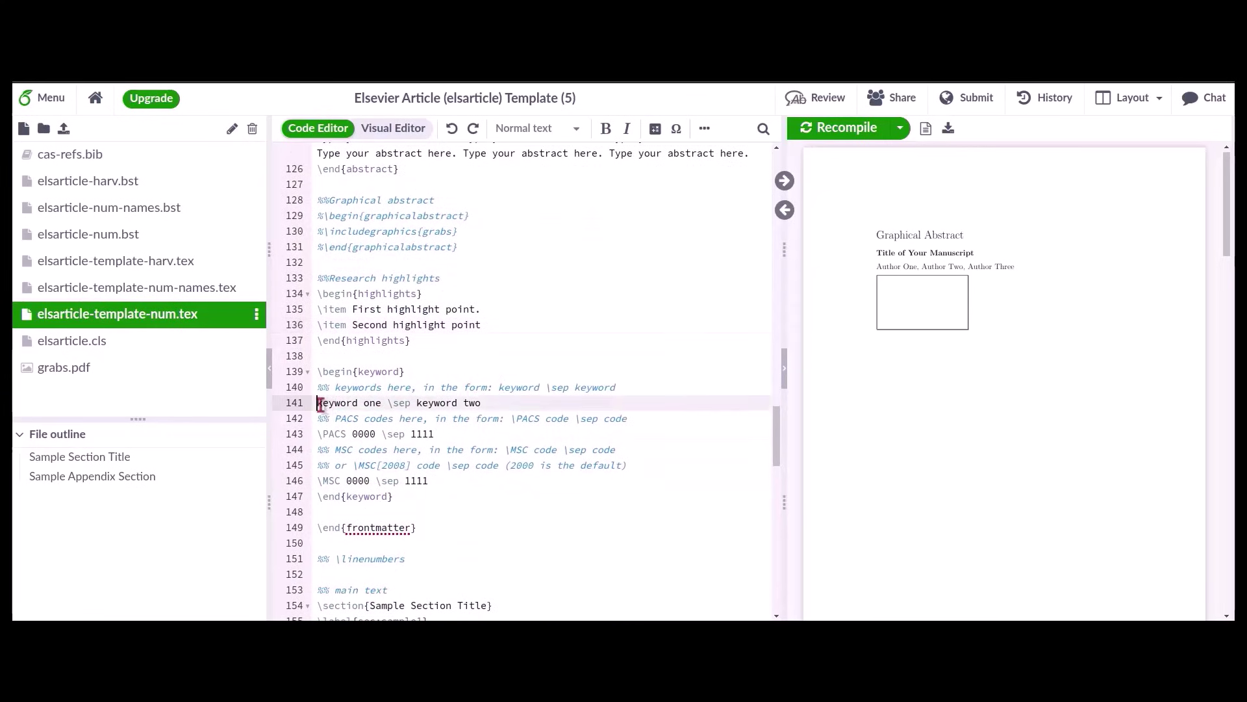
pyautogui.moveTo(319, 403); pyautogui.dragTo(382, 403)
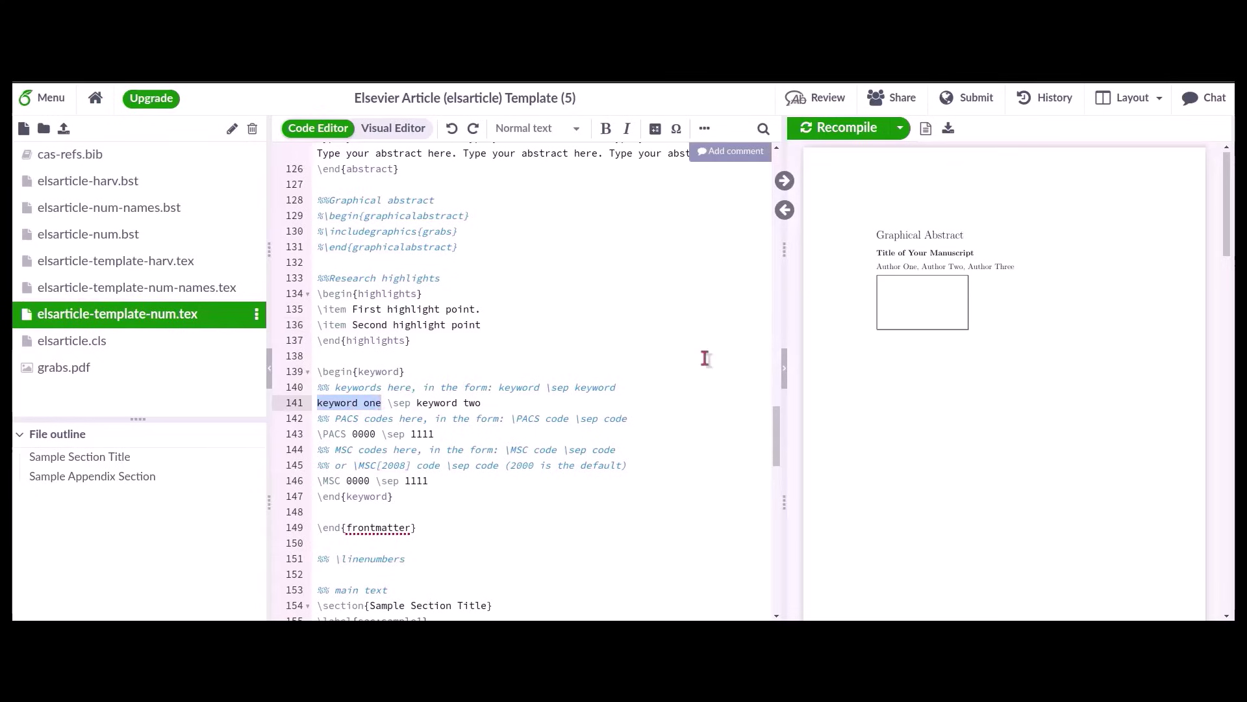
pyautogui.write('Computer')
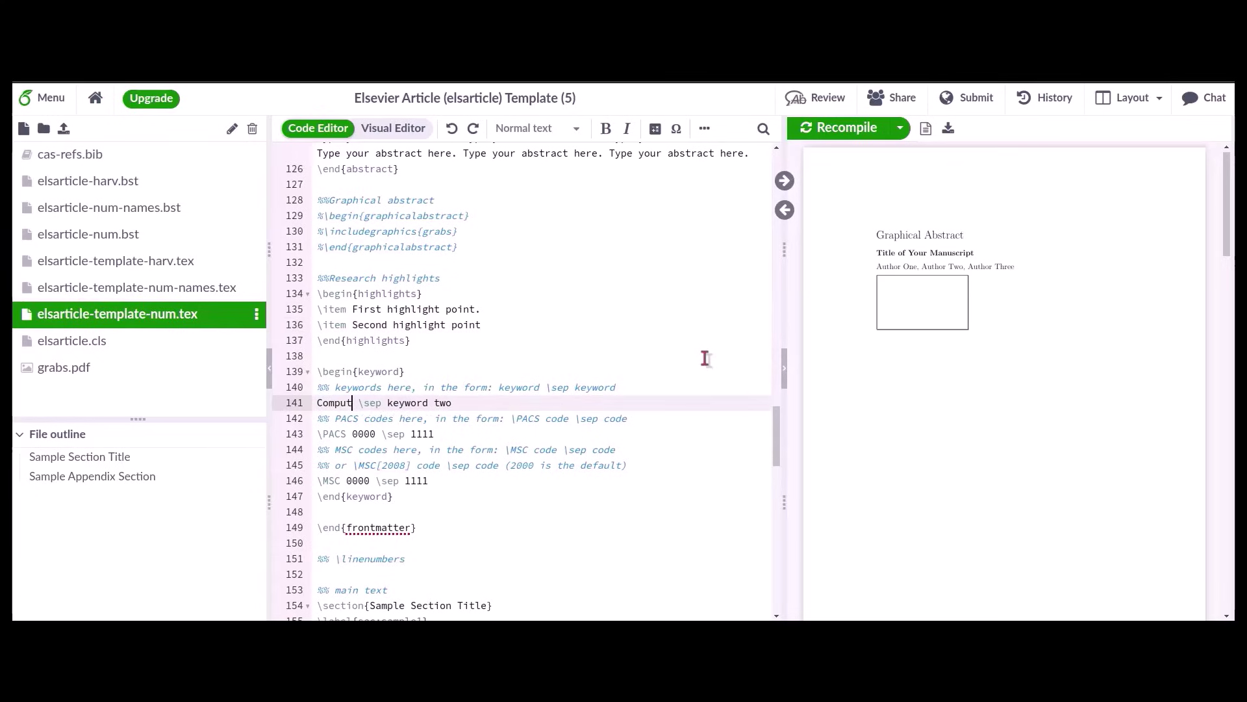
pyautogui.press('BackSpace')
pyautogui.press('BackSpace')
pyautogui.press('BackSpace')
pyautogui.press('BackSpace')
pyautogui.press('BackSpace')
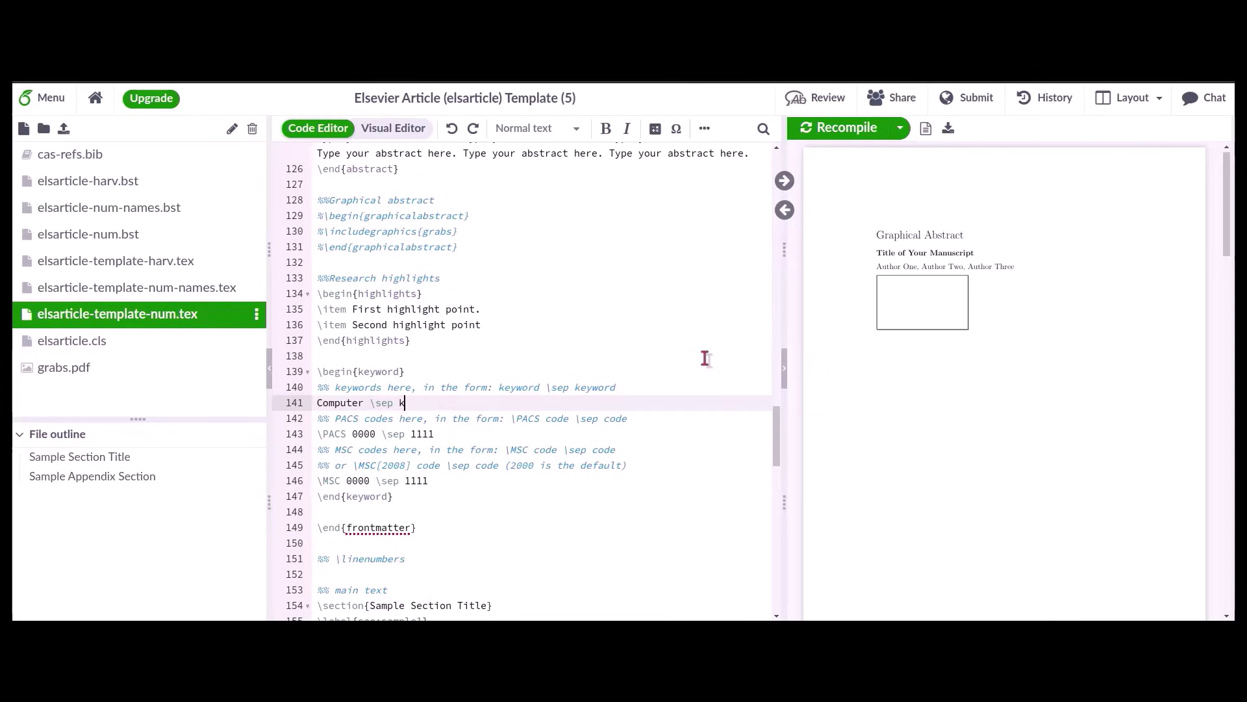
pyautogui.write('CUP')
pyautogui.write('\\s')
pyautogui.write('U\\')
pyautogui.write('sep')
pyautogui.write(' RAM')
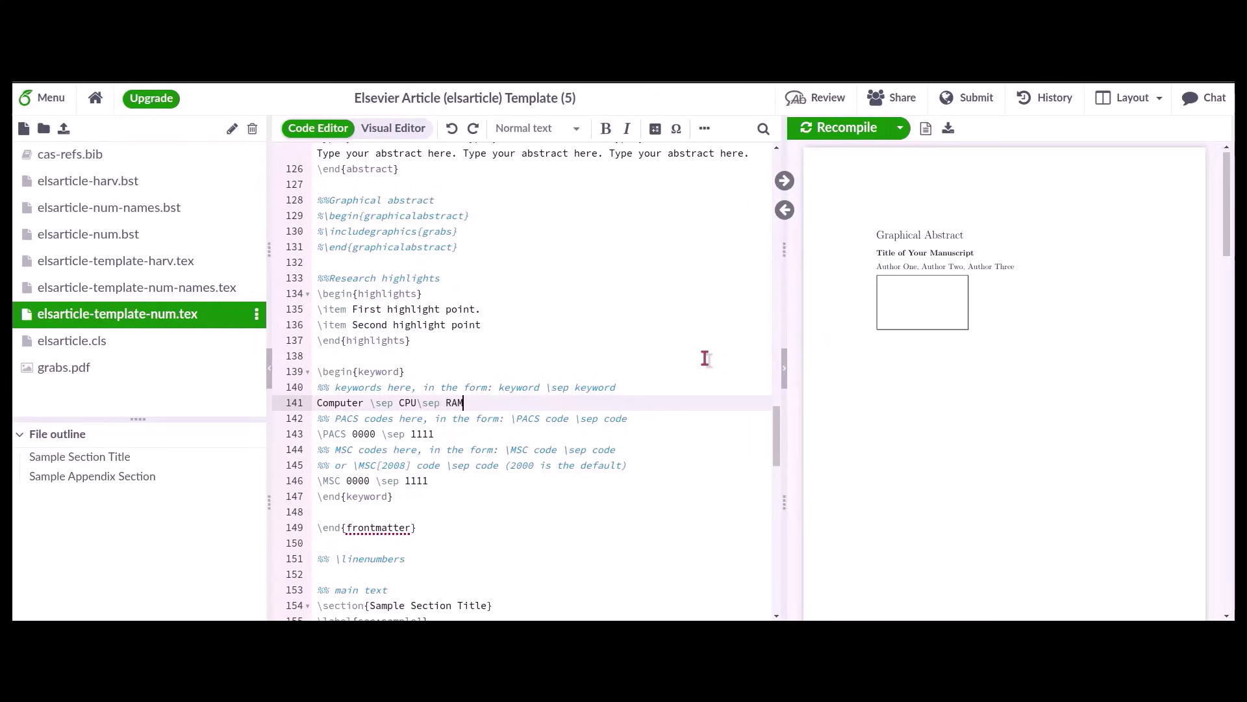
# Comment out the \PACS and \MSC code lines with %
pyautogui.click(312, 434)
pyautogui.write('%')
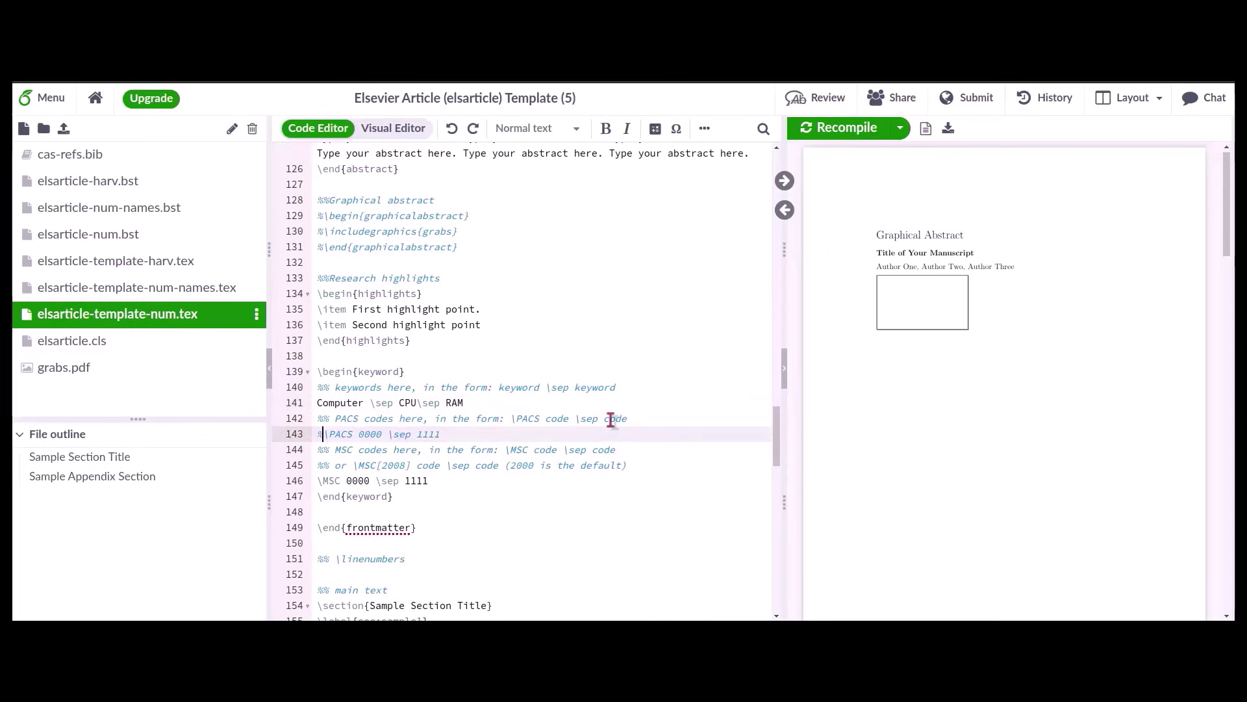
pyautogui.press('Down')
pyautogui.press('Down')
pyautogui.press('Down')
pyautogui.write('%')
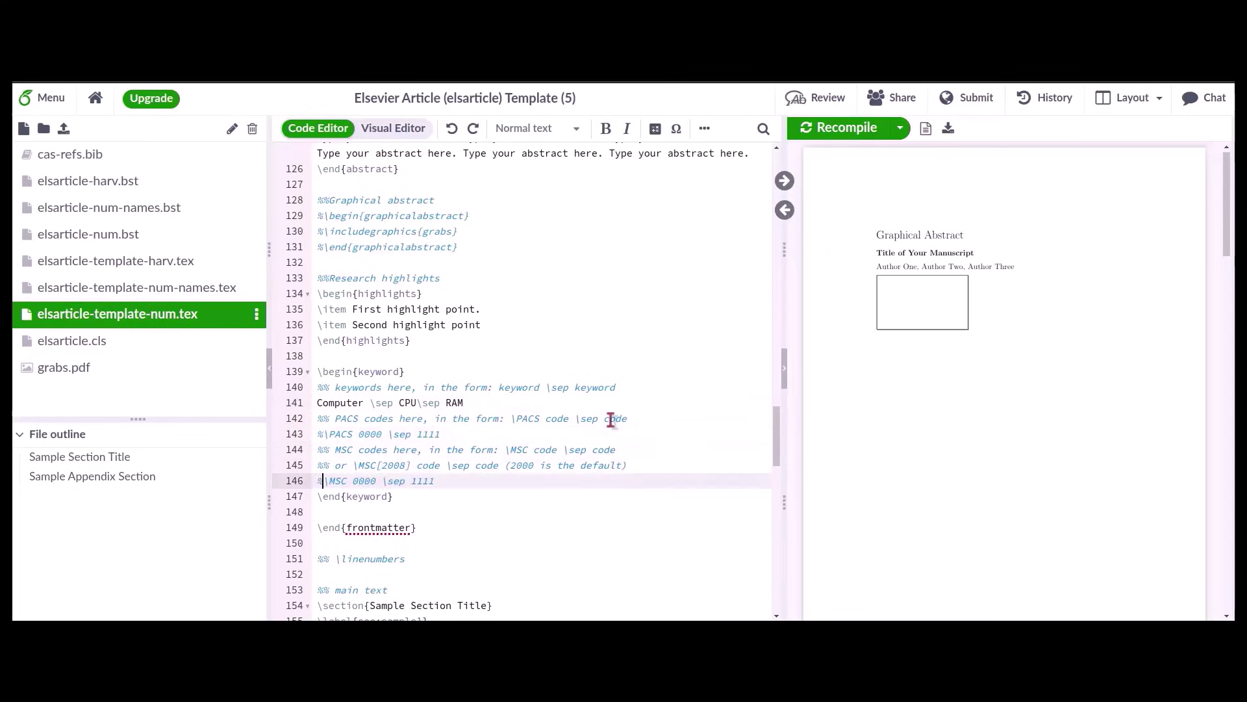
pyautogui.scroll(-3, 479, 399)
pyautogui.scroll(-1, 477, 400)
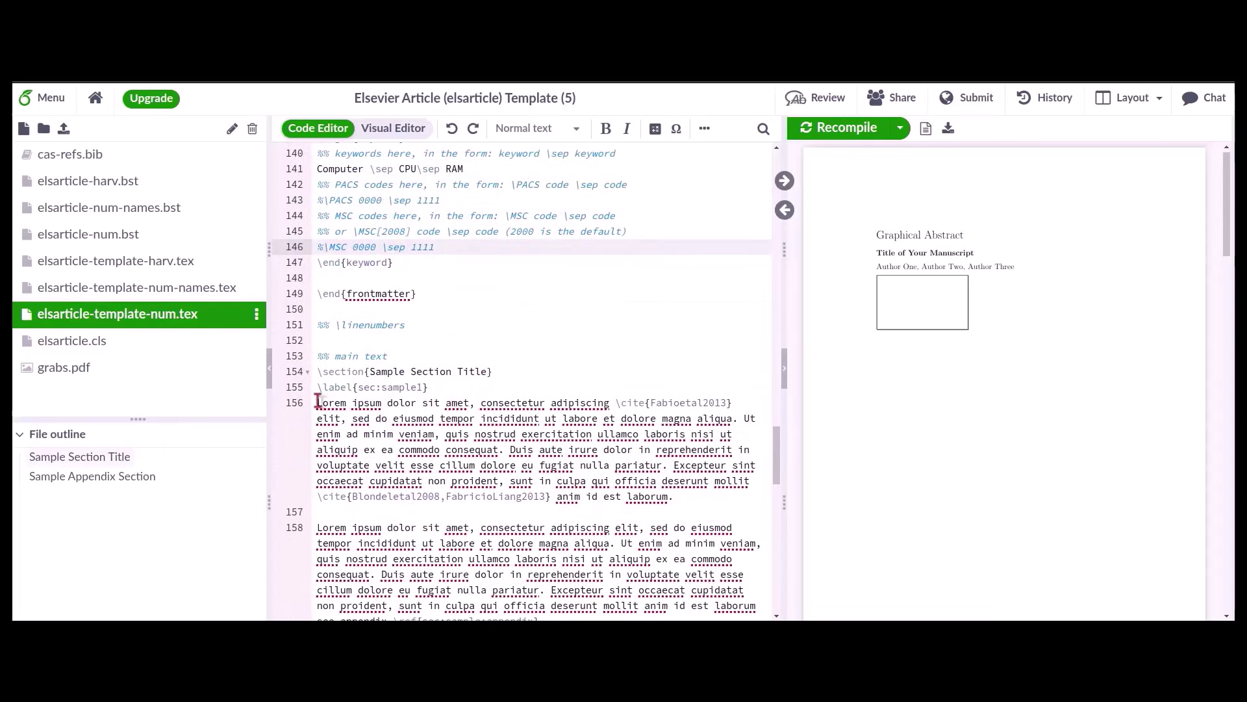
# Delete the first Lorem ipsum paragraph and start the filler sentence 'Type your text here.'
pyautogui.moveTo(318, 401); pyautogui.dragTo(473, 427)
pyautogui.moveTo(638, 477); pyautogui.dragTo(683, 497)
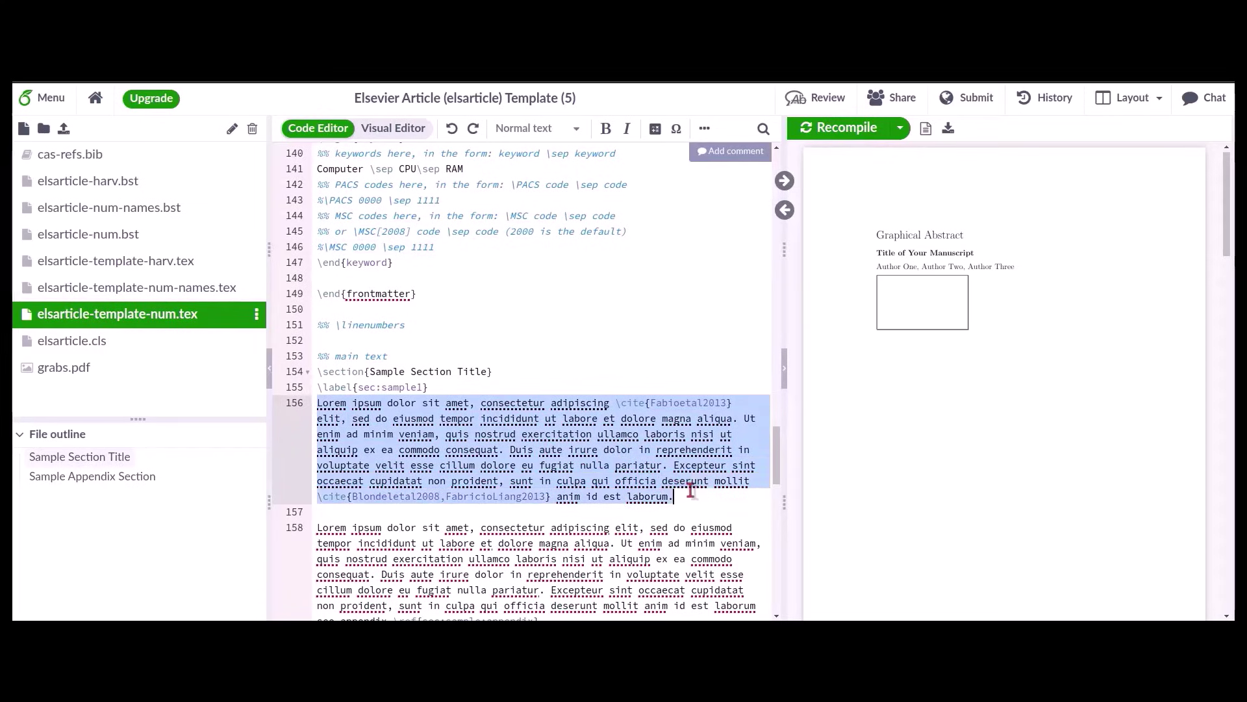
pyautogui.press('BackSpace')
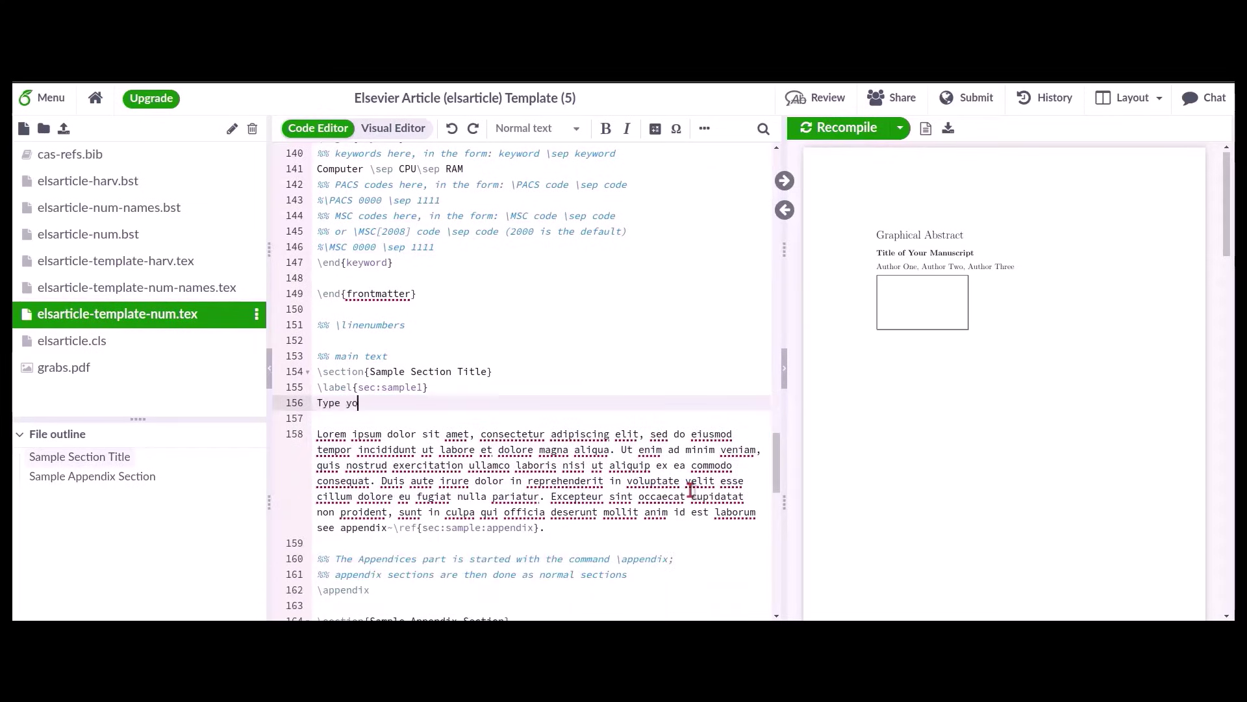
pyautogui.write('here.')
# Rename the section heading from Sample Section Title to Introduction
pyautogui.press('Up')
pyautogui.press('Up')
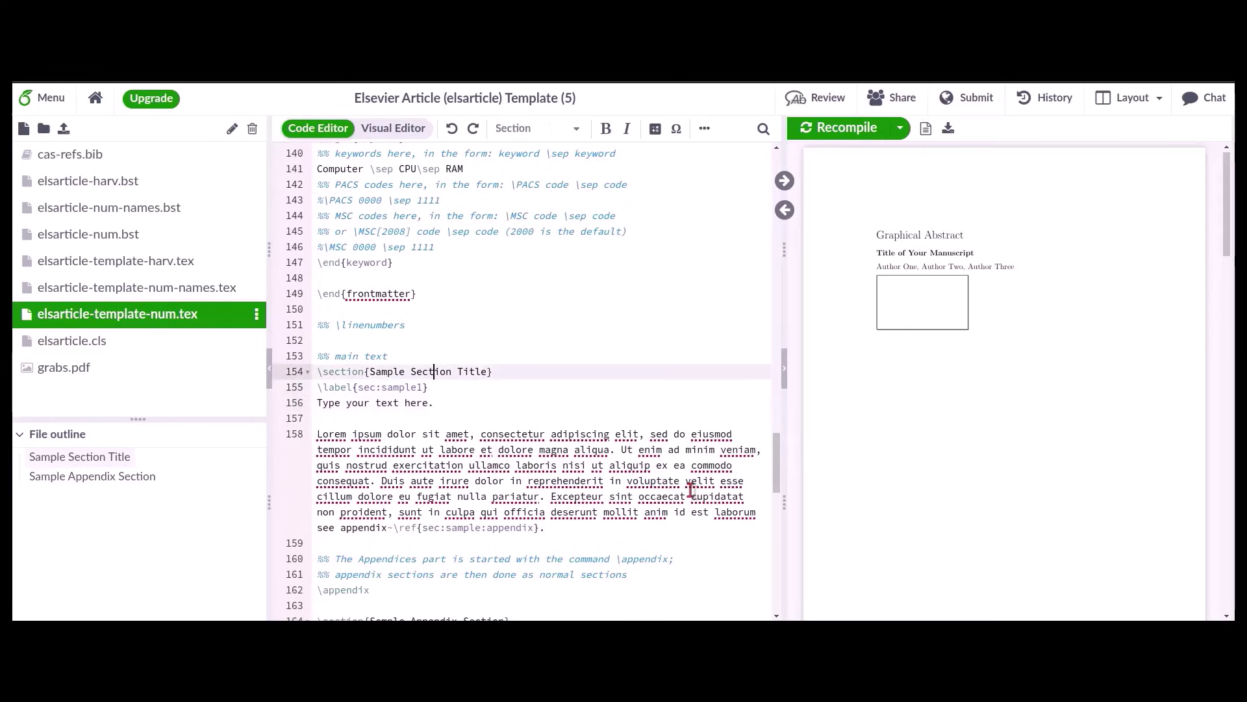
pyautogui.hotkey('ctrl', 'Left')
pyautogui.hotkey('ctrl', 'Left')
pyautogui.hotkey('ctrl', 'shift', 'Right')
pyautogui.hotkey('ctrl', 'shift', 'Right')
pyautogui.hotkey('ctrl', 'shift', 'Right')
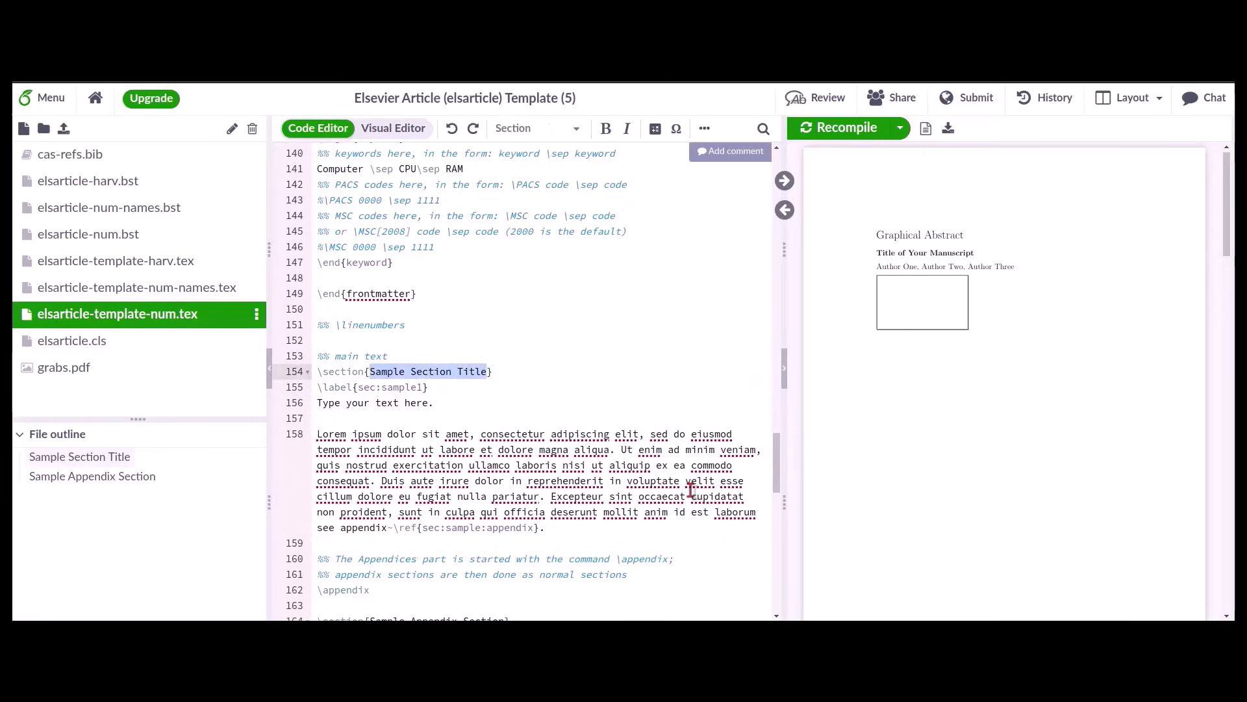
pyautogui.write('Introduction')
# Build a paragraph of repeated 'Type your text here.' sentences
pyautogui.press('Down')
pyautogui.press('Down')
pyautogui.press('Home')
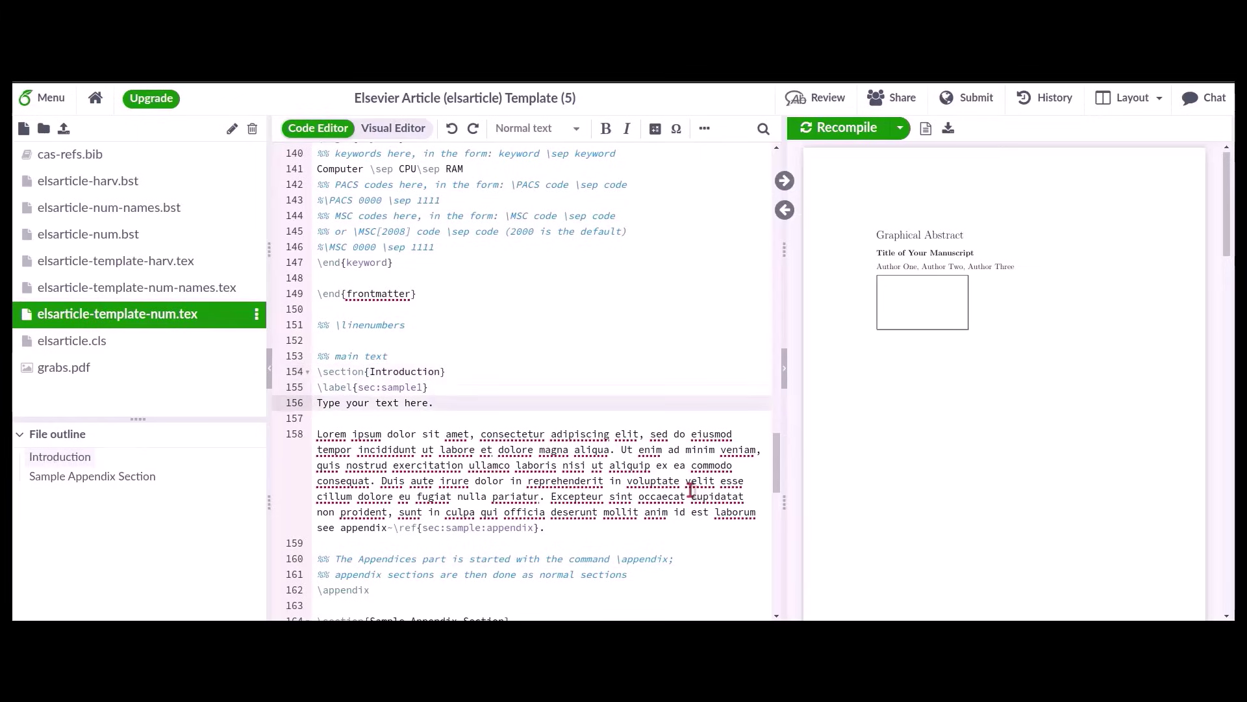
pyautogui.hotkey('ctrl', 'shift', 'Right')
pyautogui.hotkey('ctrl', 'shift', 'Right')
pyautogui.hotkey('ctrl', 'shift', 'Right')
pyautogui.hotkey('ctrl', 'shift', 'Right')
pyautogui.hotkey('ctrl', 'shift', 'Right')
pyautogui.hotkey('ctrl', 'c')
pyautogui.press('Right')
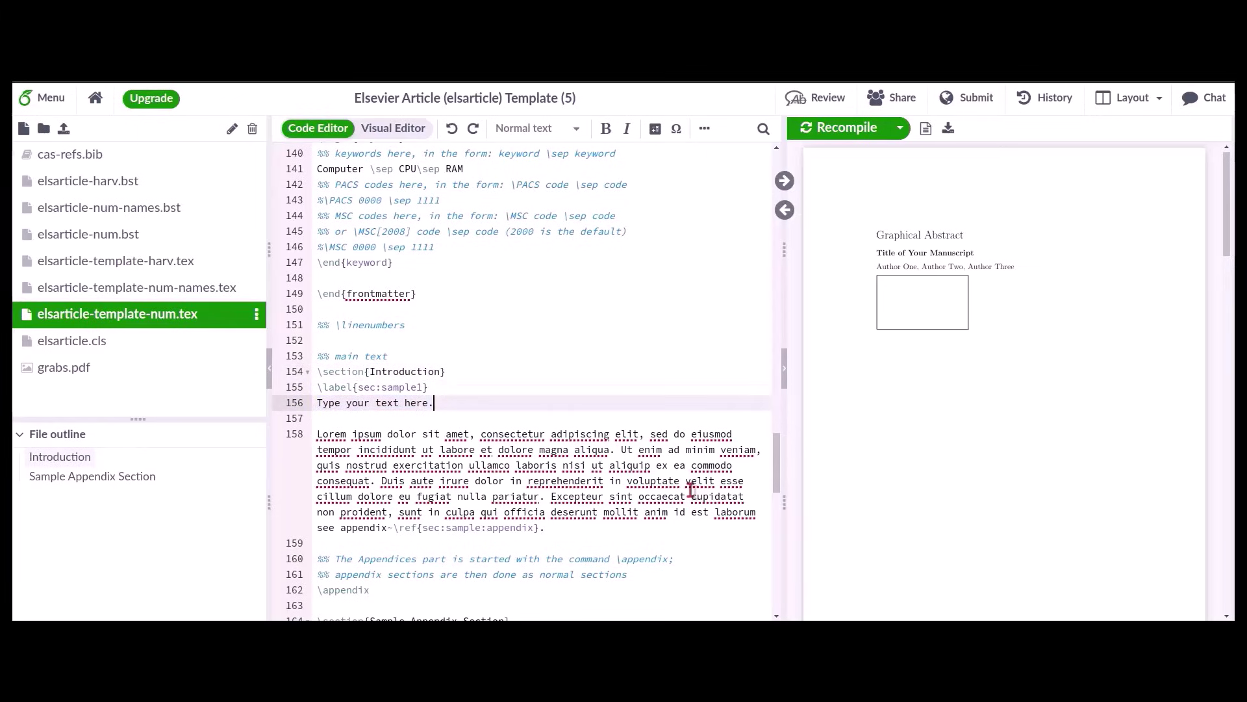
pyautogui.hotkey('ctrl', 'v')
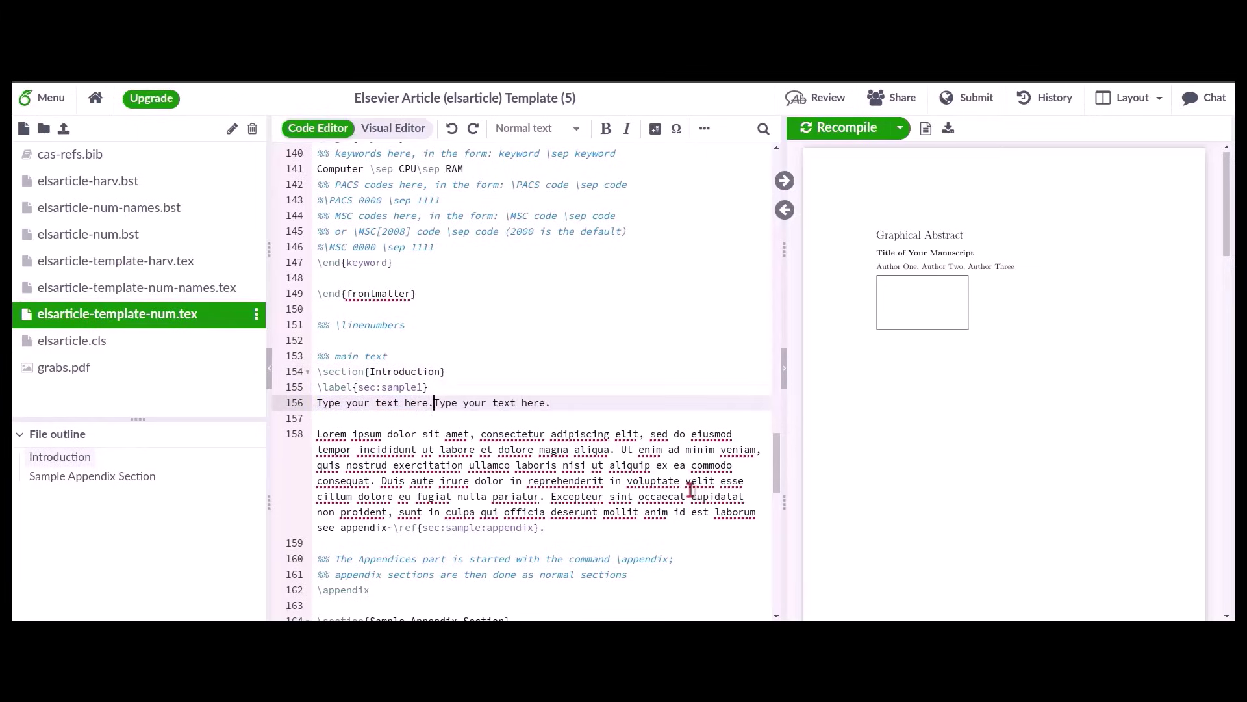
pyautogui.hotkey('ctrl', 'v')
pyautogui.hotkey('ctrl', 'v')
pyautogui.press('Home')
pyautogui.press('Right')
pyautogui.press('Right')
pyautogui.press('Right')
pyautogui.press('Right')
pyautogui.press('Right')
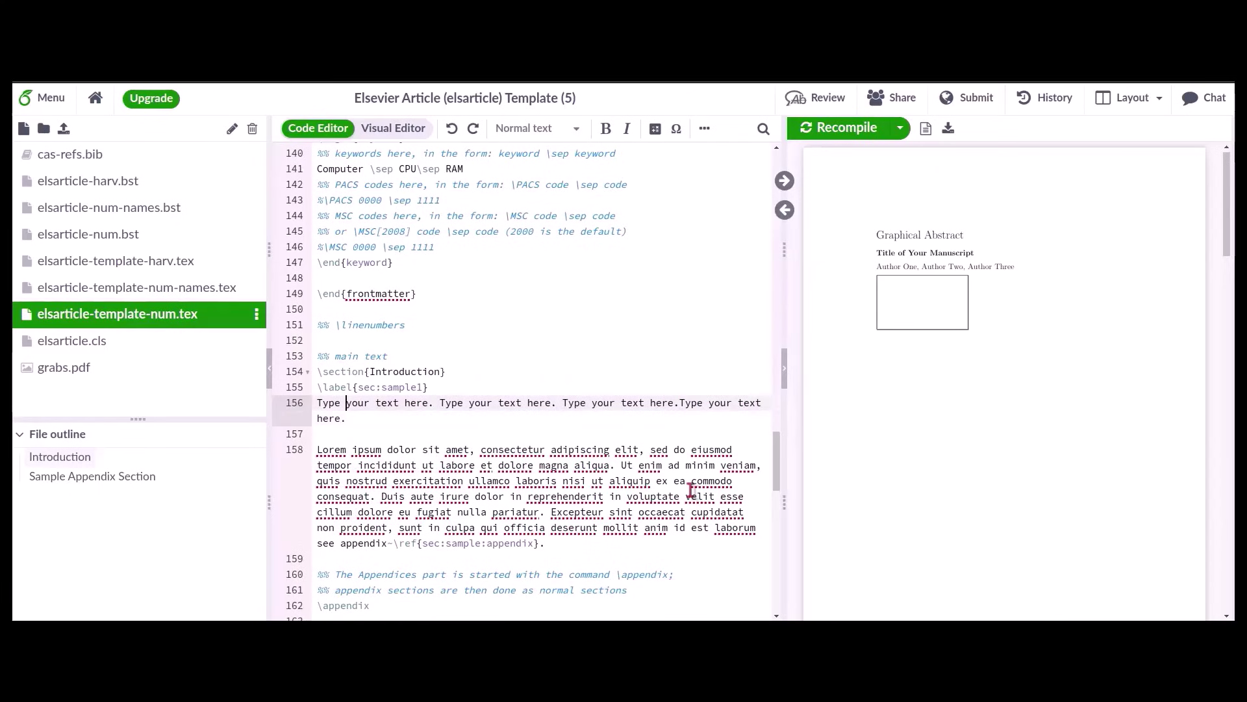
pyautogui.press('End')
pyautogui.hotkey('ctrl', 'v')
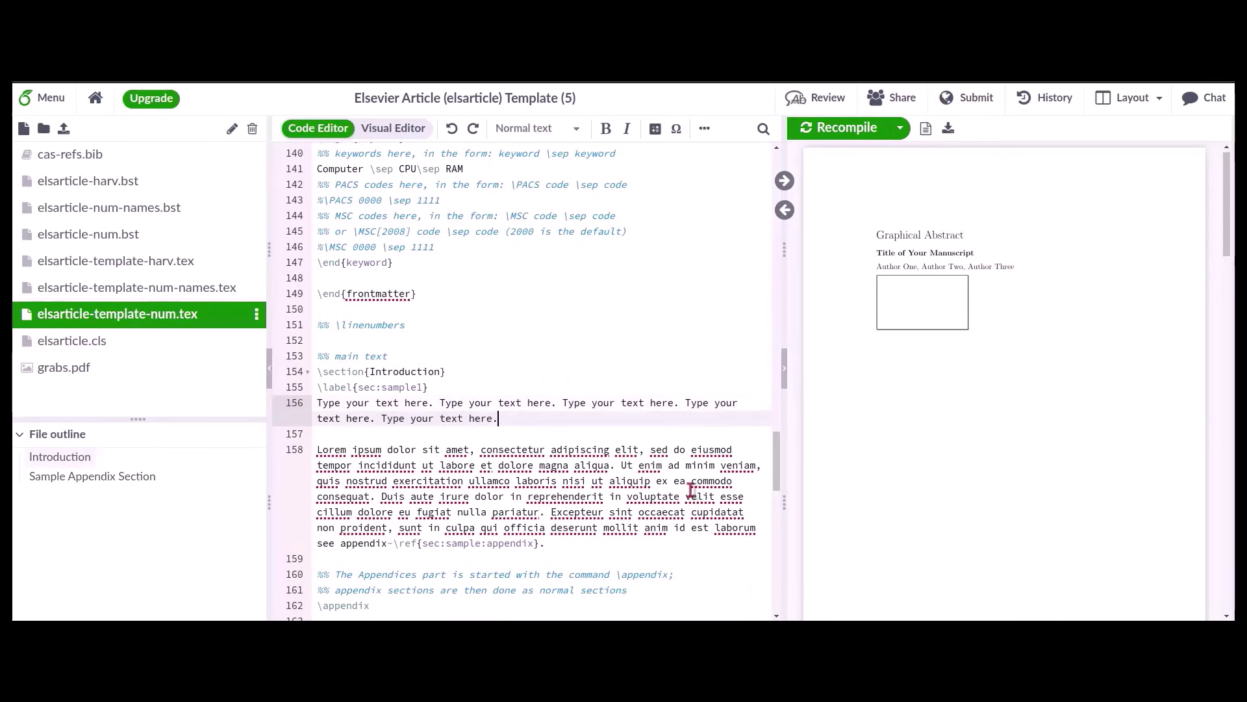
# Duplicate the filler paragraph into several more paragraphs
pyautogui.hotkey('ctrl', 'v')
pyautogui.hotkey('ctrl', 'v')
pyautogui.press('Home')
pyautogui.hotkey('shift', 'End')
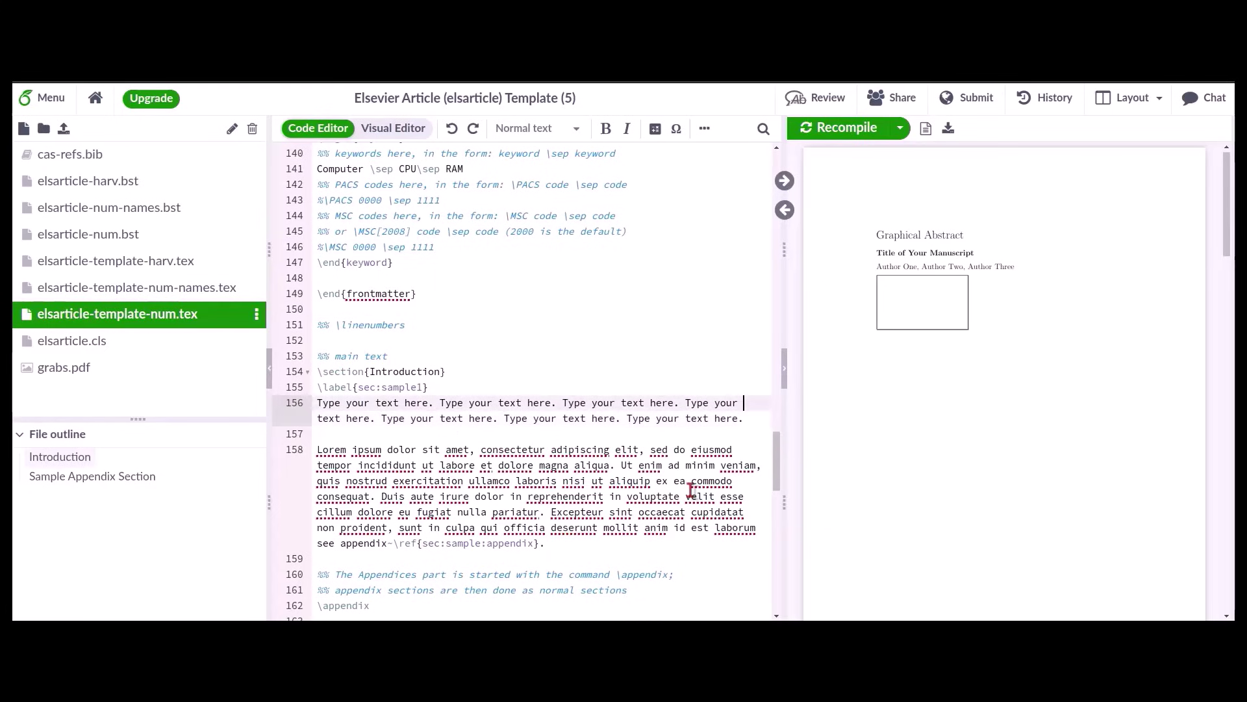
pyautogui.hotkey('shift', 'Right')
pyautogui.hotkey('ctrl', 'c')
pyautogui.hotkey('ctrl', 'v')
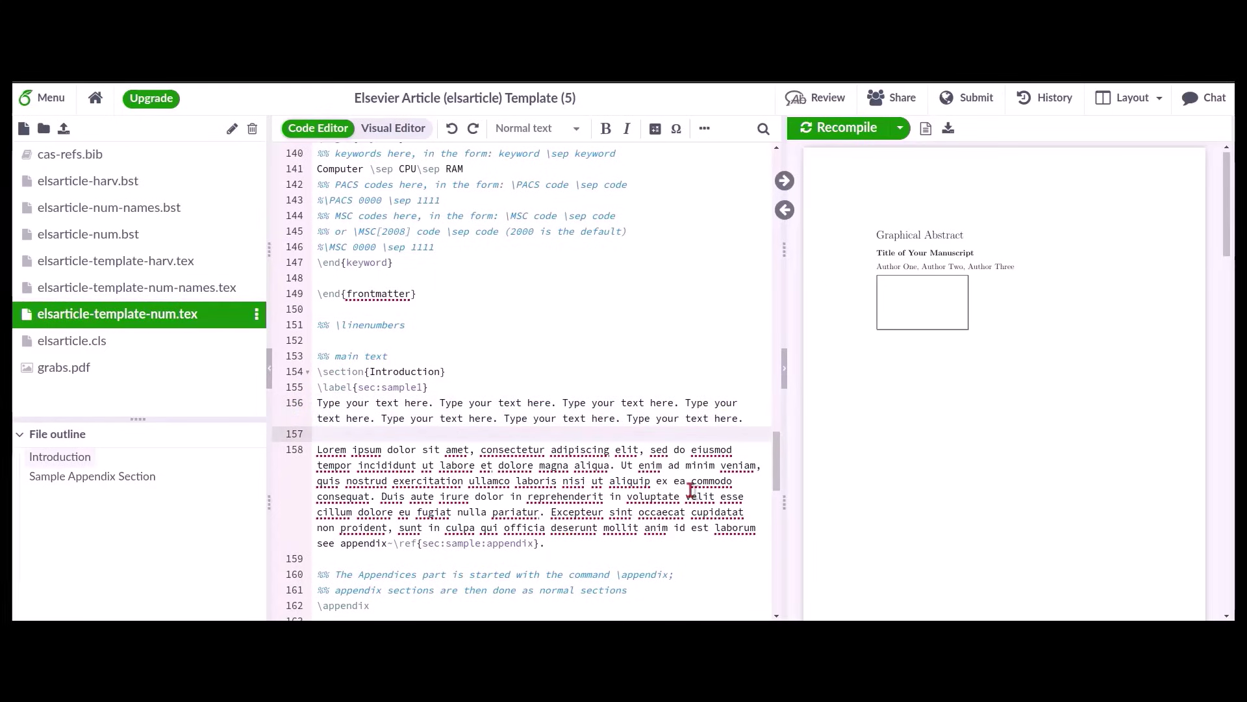
pyautogui.hotkey('ctrl', 'v')
pyautogui.hotkey('ctrl', 'v')
pyautogui.hotkey('ctrl', 'v')
pyautogui.press('Down')
# Delete the remaining Lorem ipsum paragraph and the extra blank line
pyautogui.hotkey('shift', 'Down')
pyautogui.hotkey('shift', 'Down')
pyautogui.hotkey('shift', 'Down')
pyautogui.hotkey('shift', 'Down')
pyautogui.hotkey('shift', 'Down')
pyautogui.hotkey('shift', 'Down')
pyautogui.hotkey('shift', 'Down')
pyautogui.hotkey('shift', 'Down')
pyautogui.hotkey('shift', 'Down')
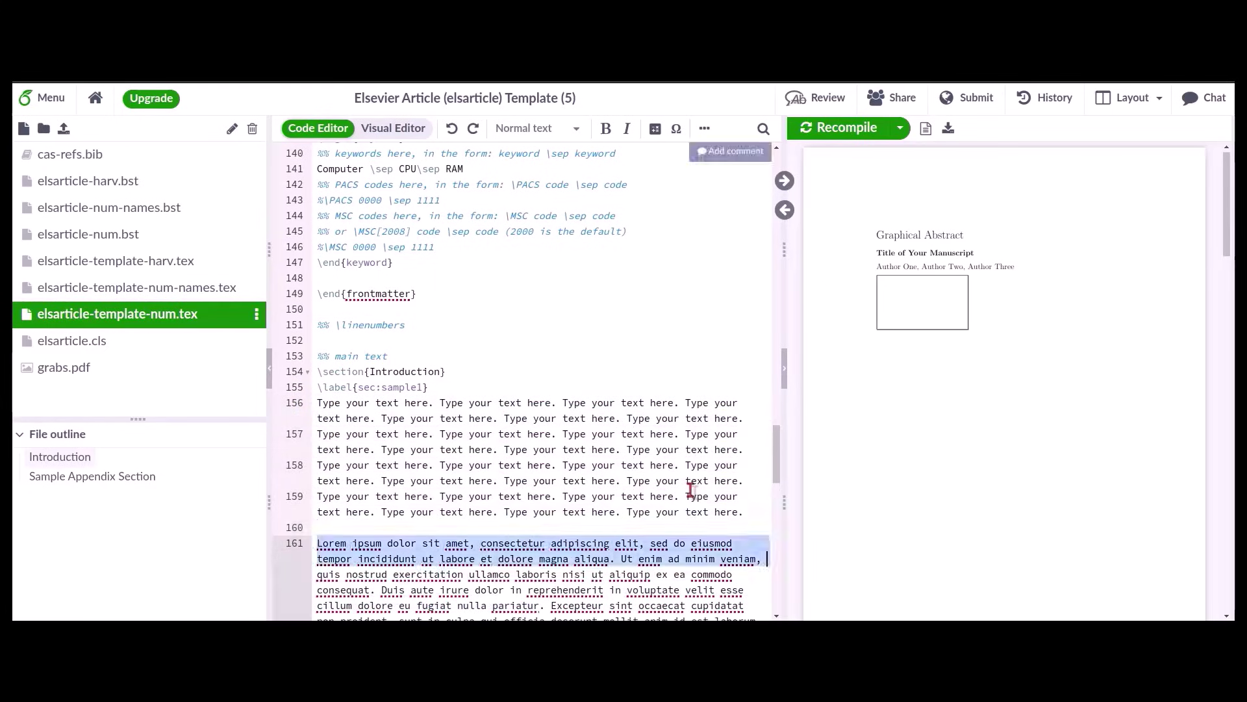
pyautogui.hotkey('shift', 'Up')
pyautogui.hotkey('shift', 'Up')
pyautogui.hotkey('shift', 'Up')
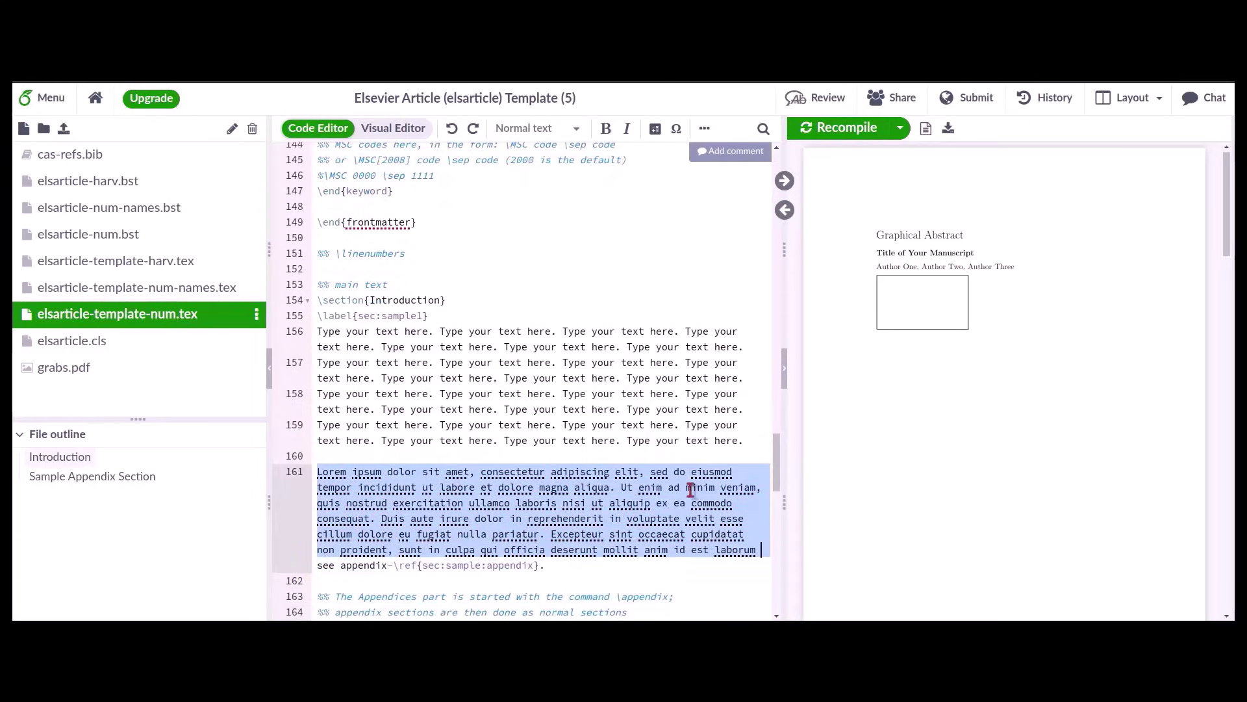
pyautogui.hotkey('shift', 'Down')
pyautogui.press('BackSpace')
pyautogui.press('Up')
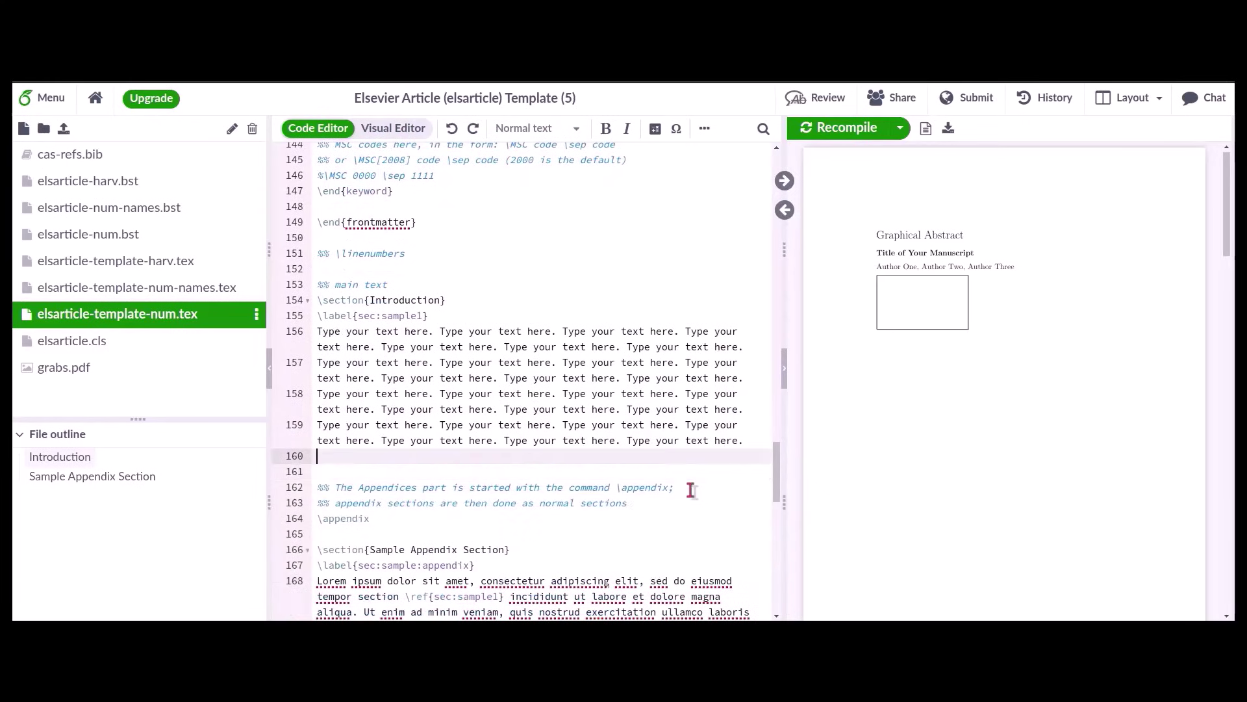
pyautogui.press('Delete')
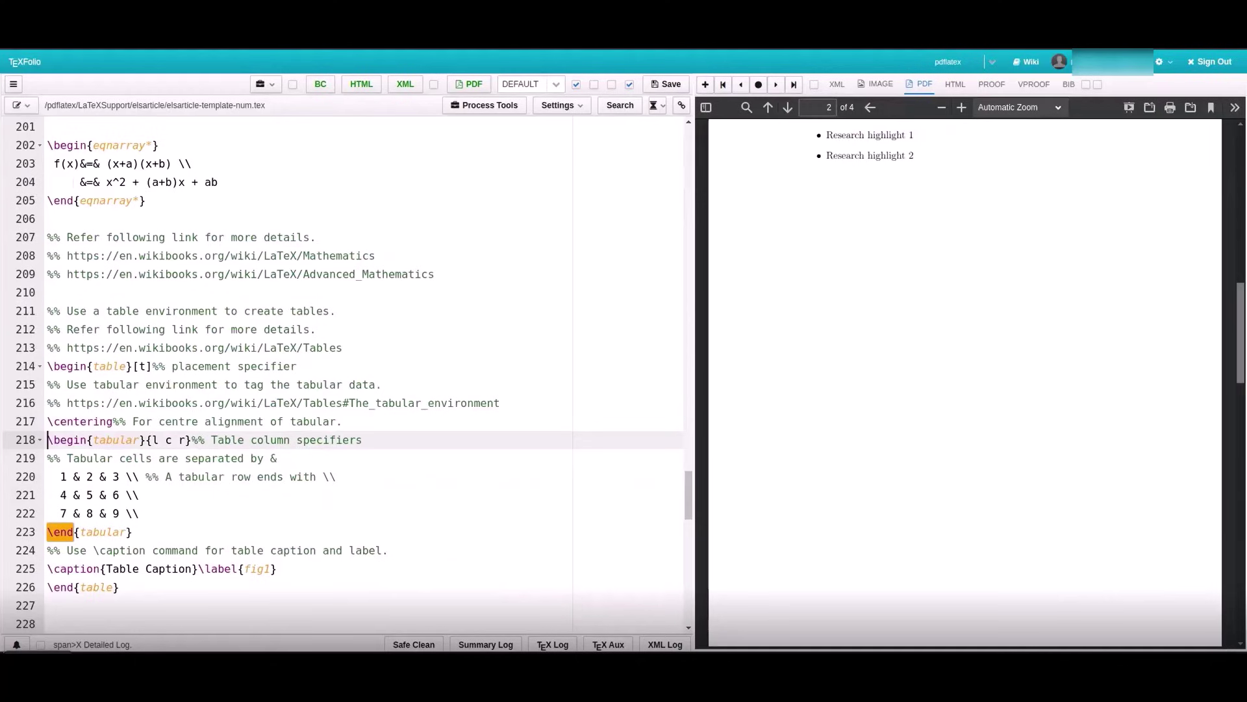
# Relabel the three table rows Jan, Feb and Mar
pyautogui.press('Up')
pyautogui.press('Up')
pyautogui.press('Up')
pyautogui.press('Up')
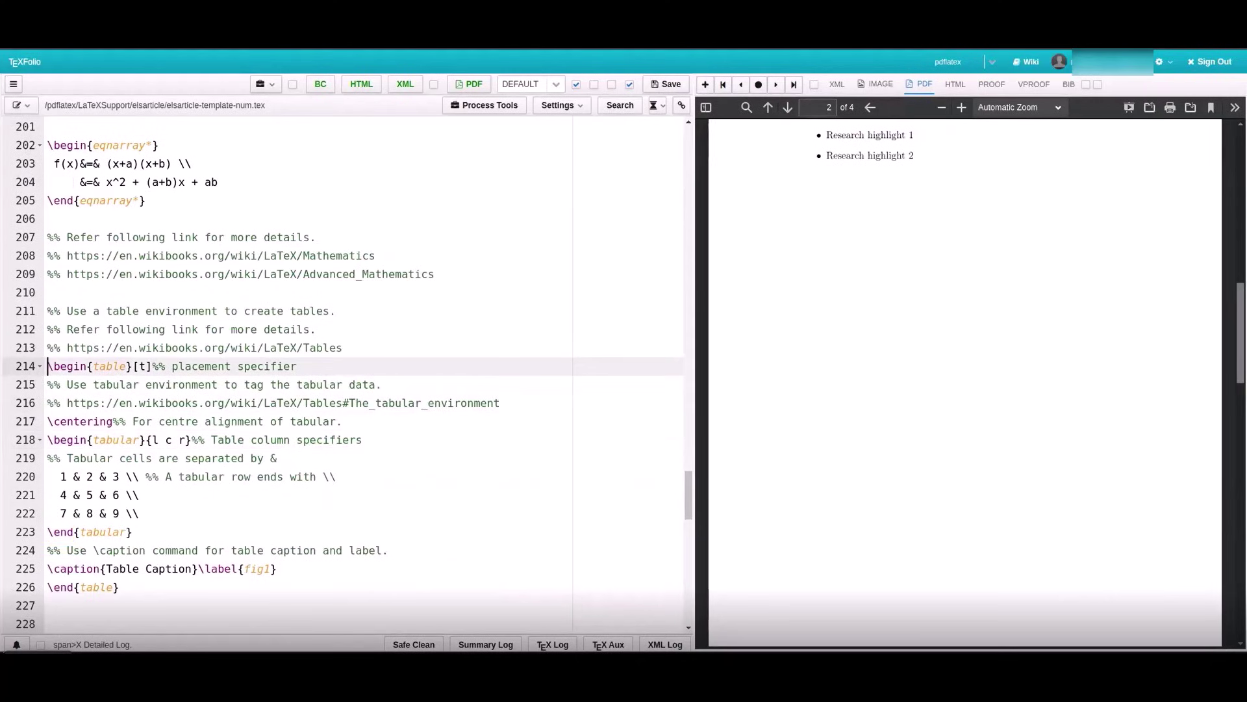
pyautogui.press('Down')
pyautogui.press('Down')
pyautogui.press('Down')
pyautogui.press('Down')
pyautogui.press('Down')
pyautogui.press('Down')
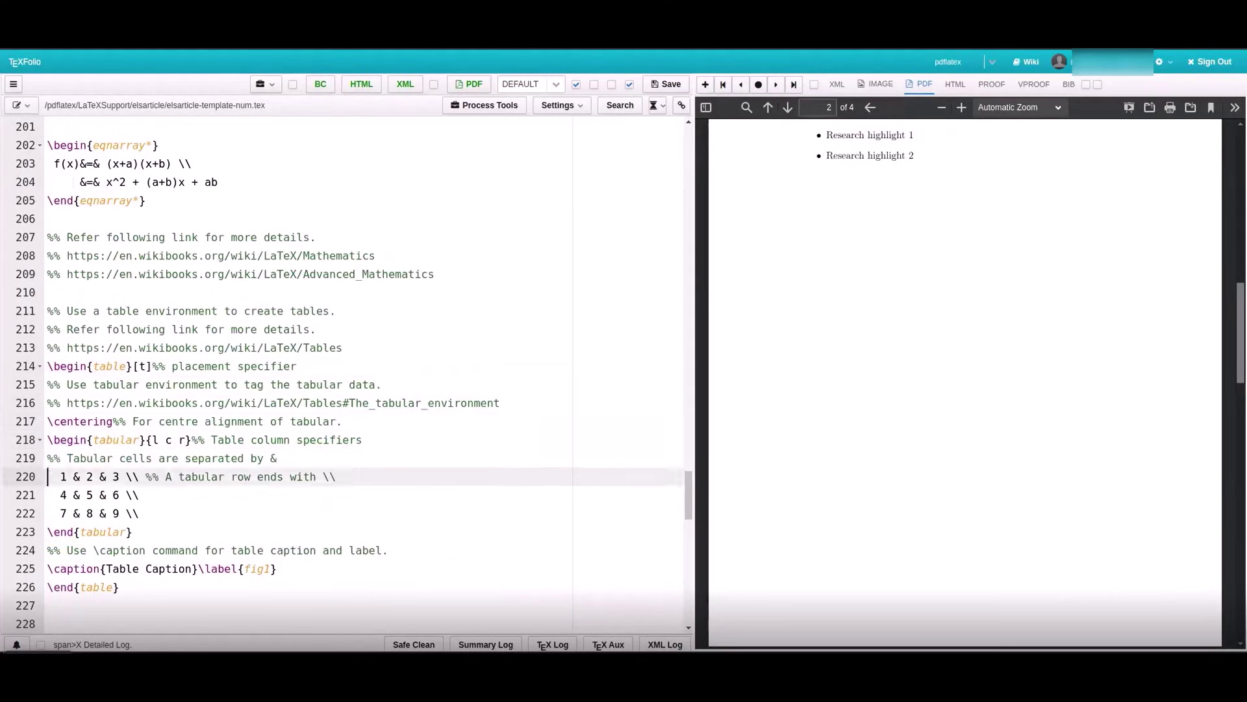
pyautogui.press('BackSpace')
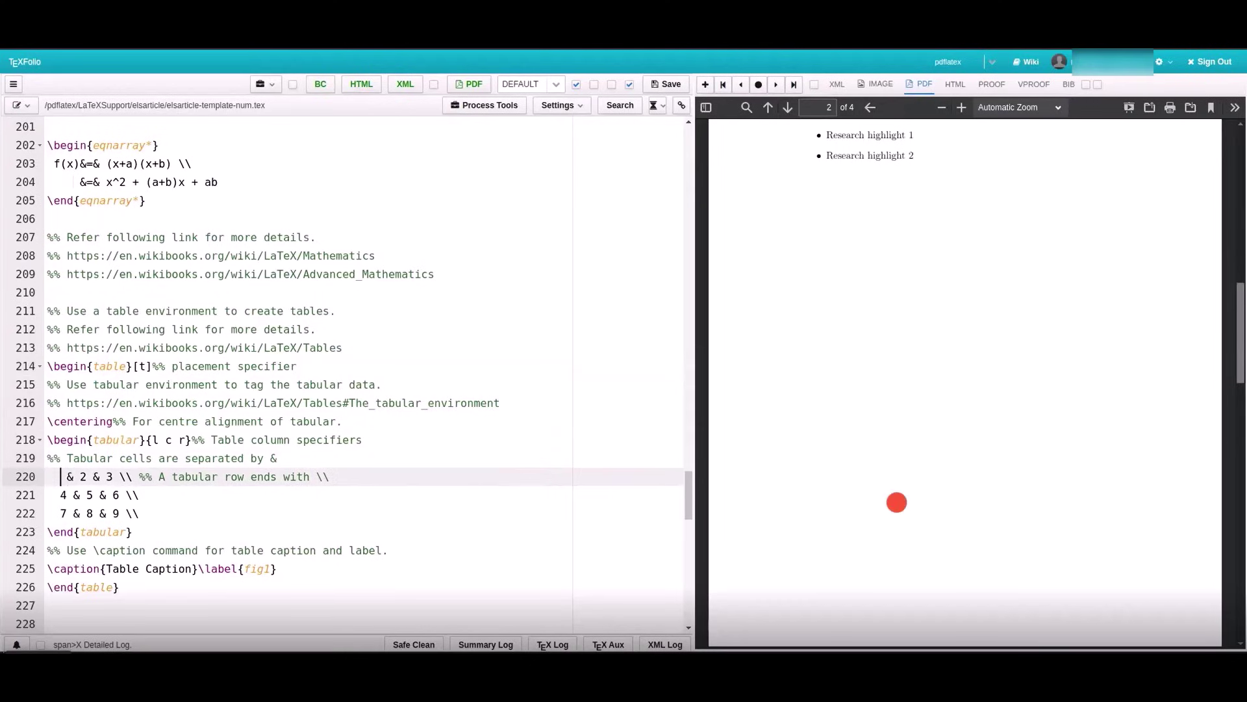
pyautogui.write('Jan')
pyautogui.press('Down')
pyautogui.press('BackSpace')
pyautogui.write('Feb')
pyautogui.press('Down')
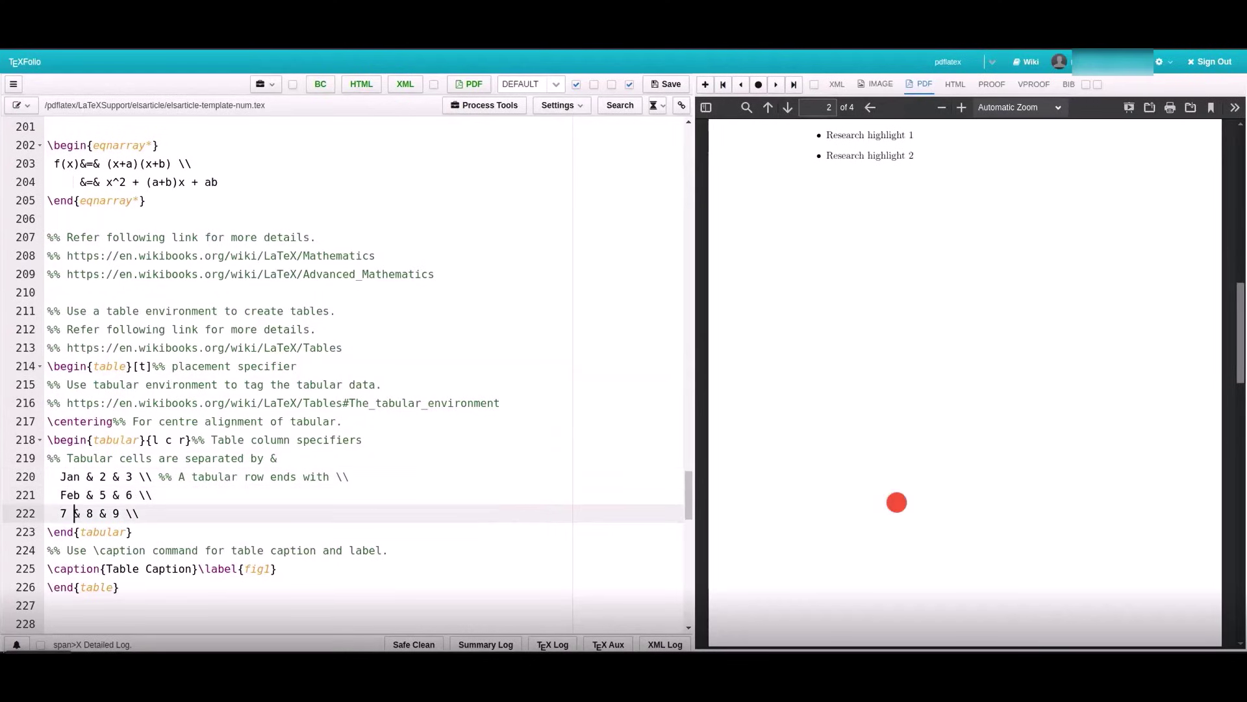
pyautogui.press('BackSpace')
pyautogui.write('Mar')
# Set the second-column values to 222.15, 111.10 and 888.13
pyautogui.press('Up')
pyautogui.press('Up')
pyautogui.press('Right')
pyautogui.press('Right')
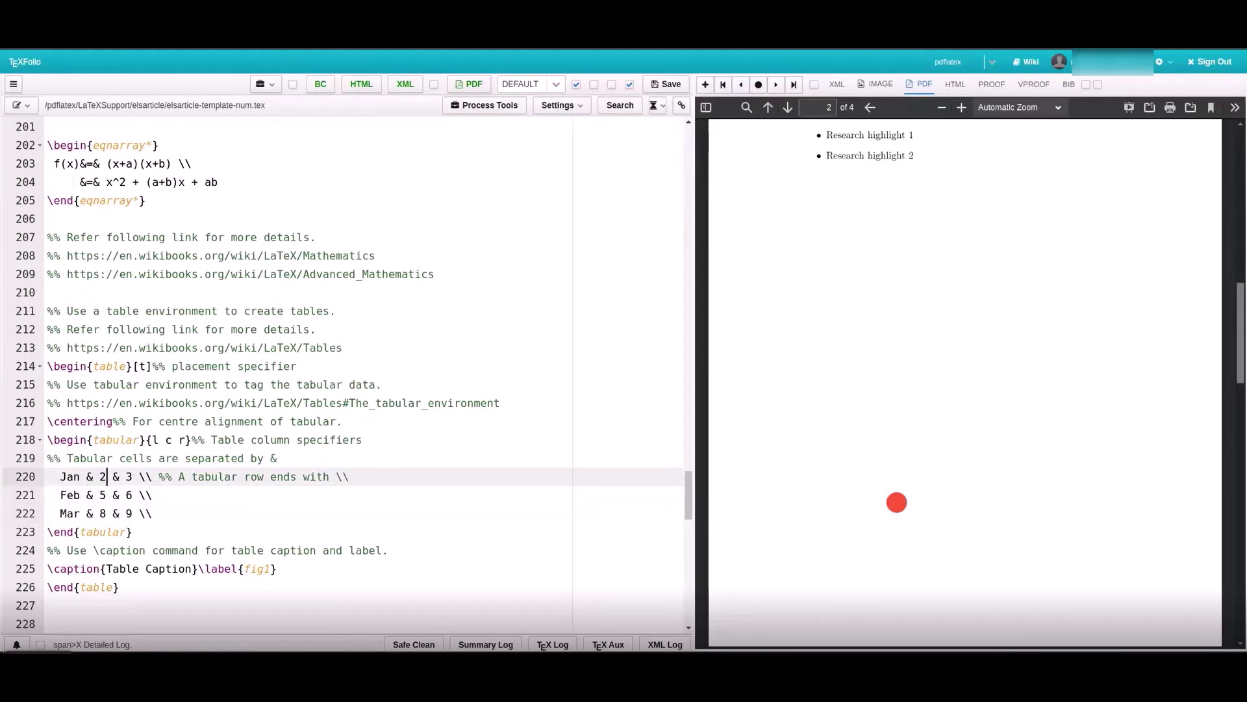
pyautogui.write('22.')
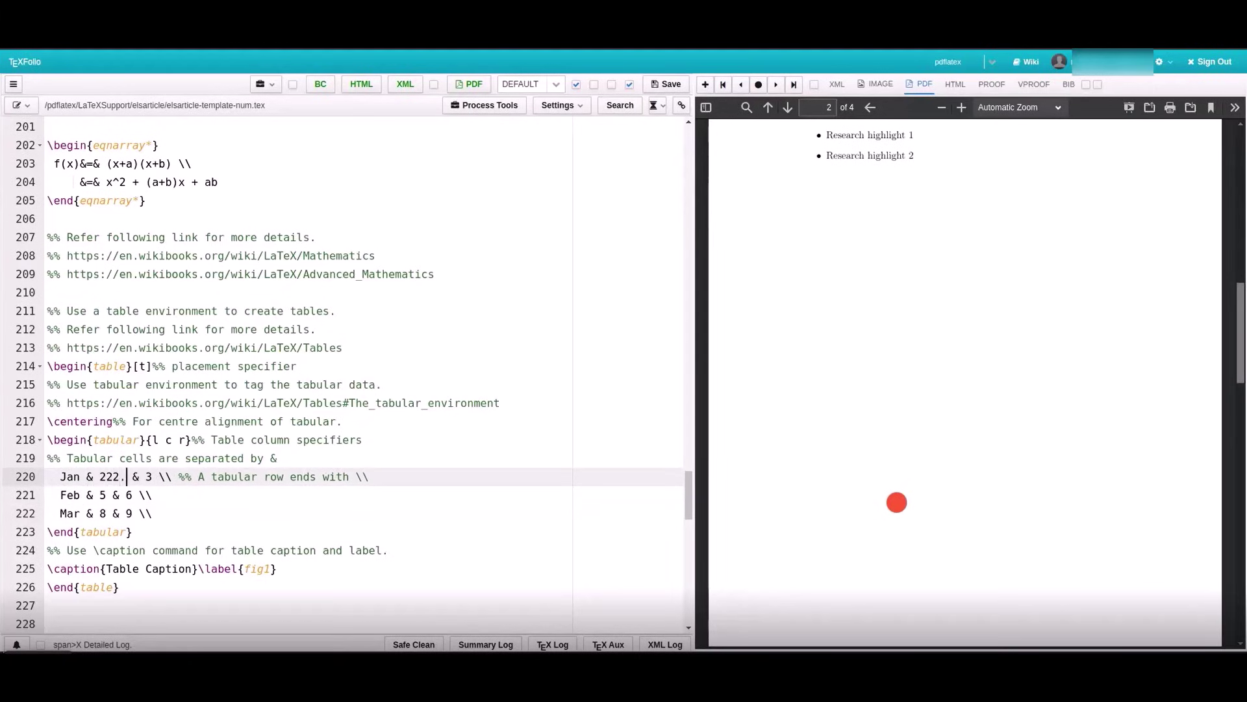
pyautogui.write('15')
pyautogui.press('Down')
pyautogui.press('Left')
pyautogui.press('BackSpace')
pyautogui.write('111.10')
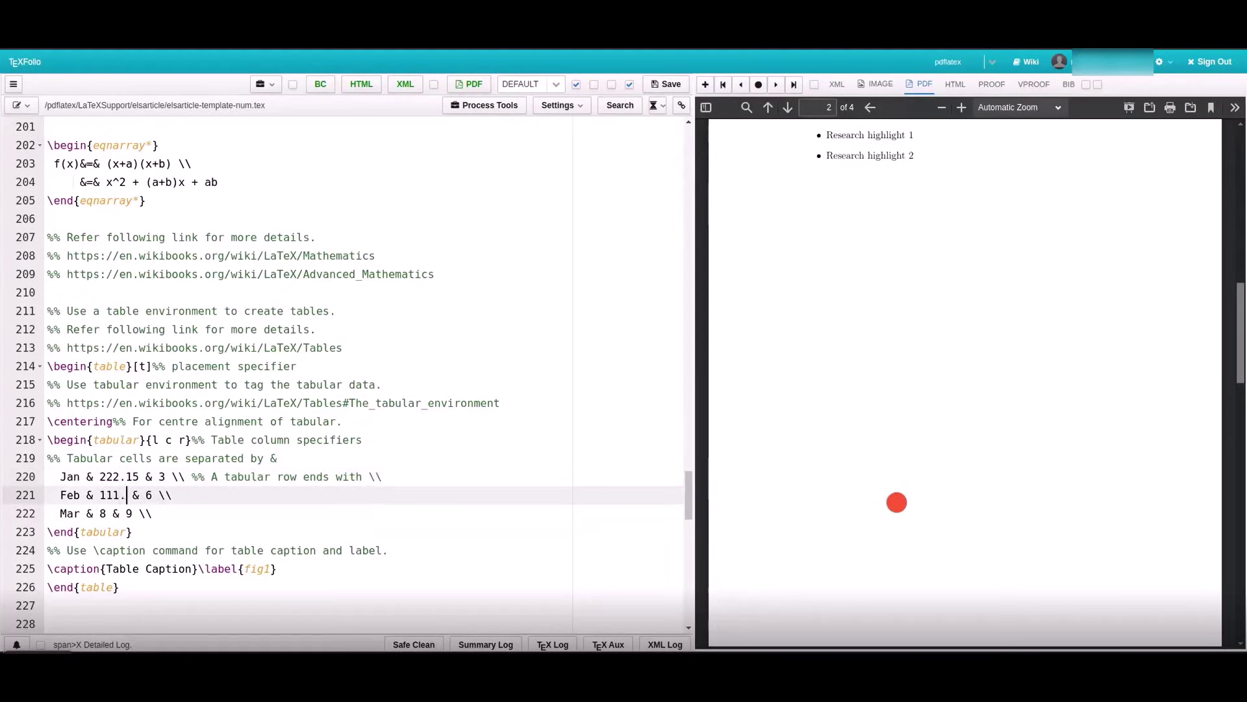
pyautogui.press('Down')
pyautogui.press('Left')
pyautogui.press('Left')
pyautogui.press('Left')
pyautogui.press('Left')
pyautogui.press('Left')
pyautogui.press('BackSpace')
pyautogui.write('888.1')
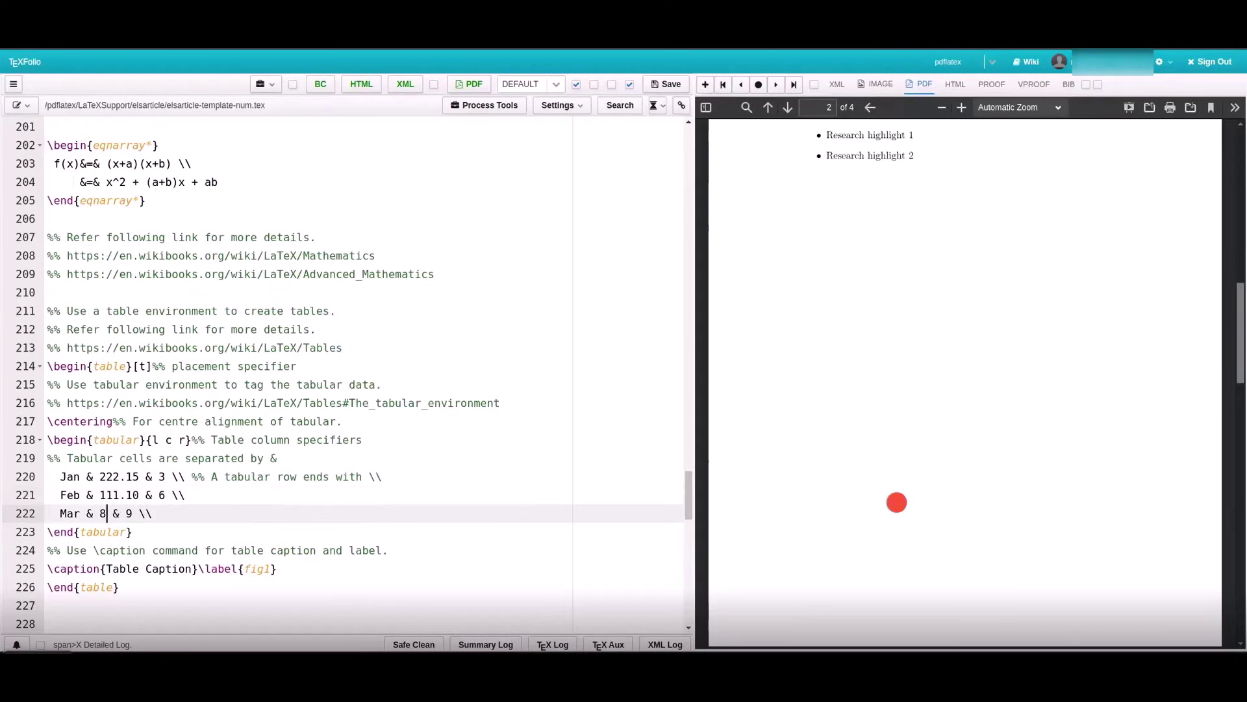
pyautogui.write('3')
# Set the last-column values to 45, 55 and 66
pyautogui.press('Up')
pyautogui.press('Up')
pyautogui.press('Right')
pyautogui.press('Right')
pyautogui.press('Right')
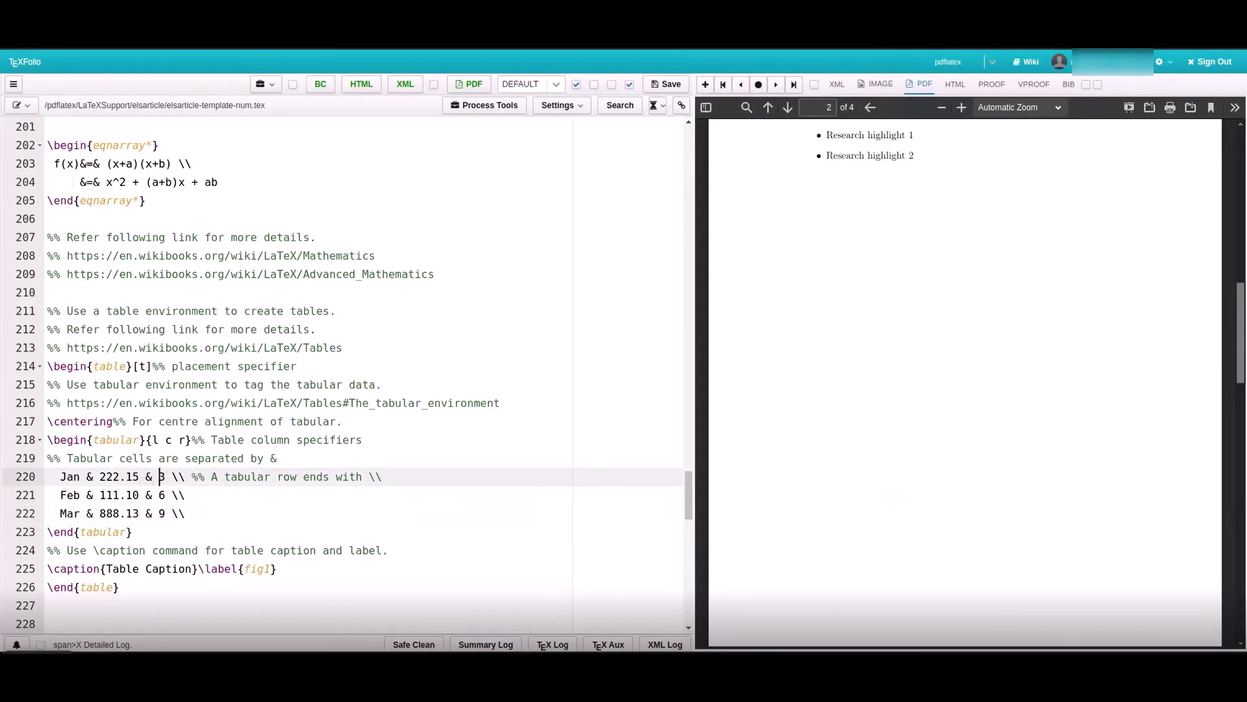
pyautogui.press('Right')
pyautogui.press('BackSpace')
pyautogui.write('45')
pyautogui.press('Down')
pyautogui.press('Left')
pyautogui.press('BackSpace')
pyautogui.write('55')
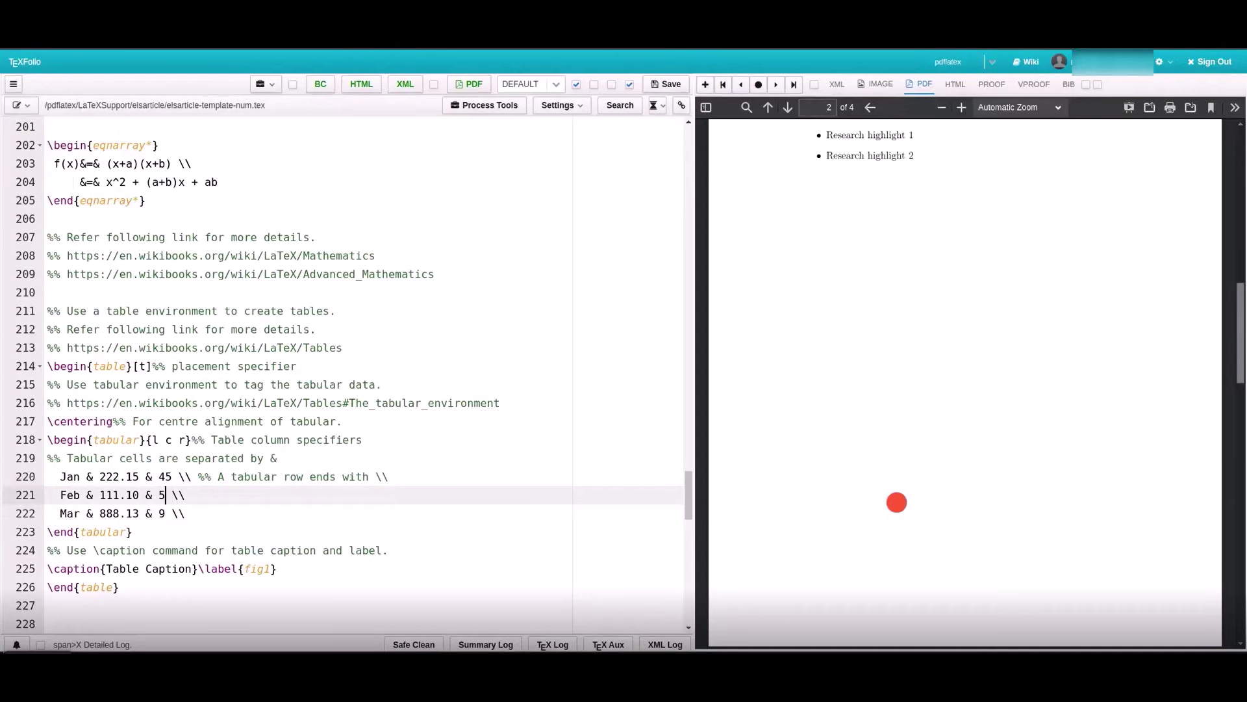
pyautogui.press('Down')
pyautogui.press('Left')
pyautogui.press('BackSpace')
pyautogui.write('66')
# Add \hline rules after the Jan row and the Mar row
pyautogui.press('Up')
pyautogui.press('Up')
pyautogui.press('Up')
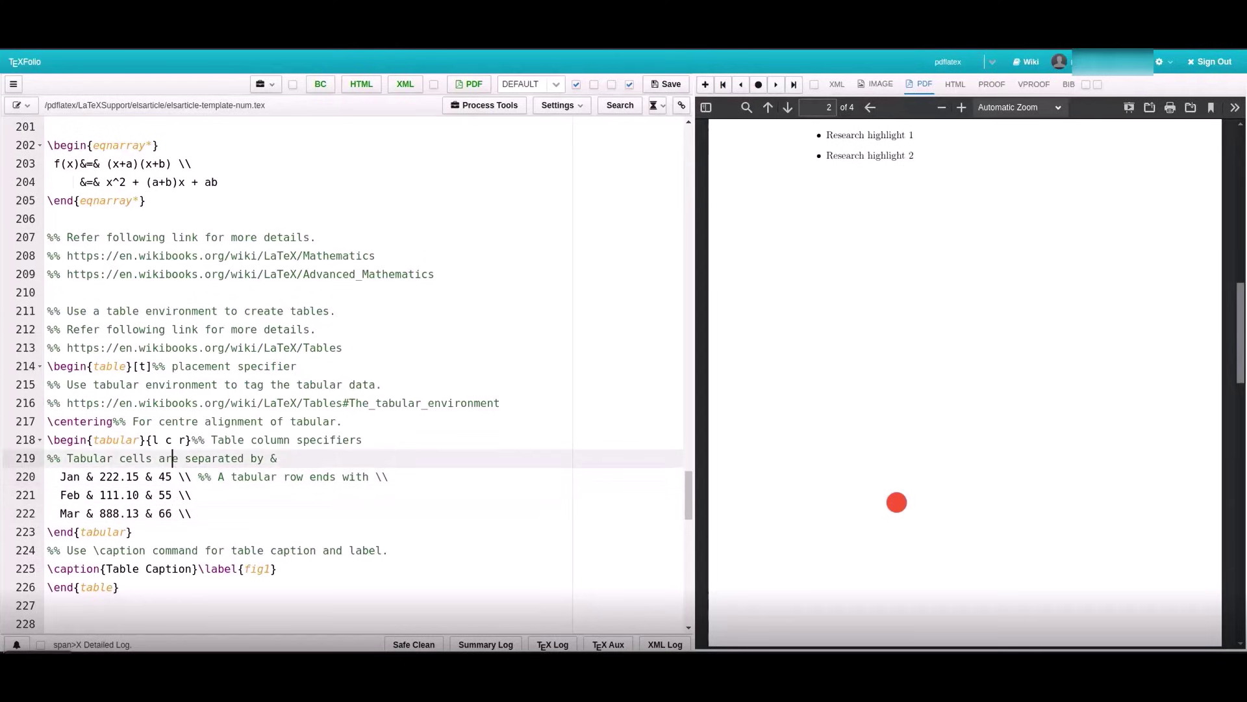
pyautogui.press('Up')
pyautogui.press('Down')
pyautogui.press('Left')
pyautogui.click(152, 477)
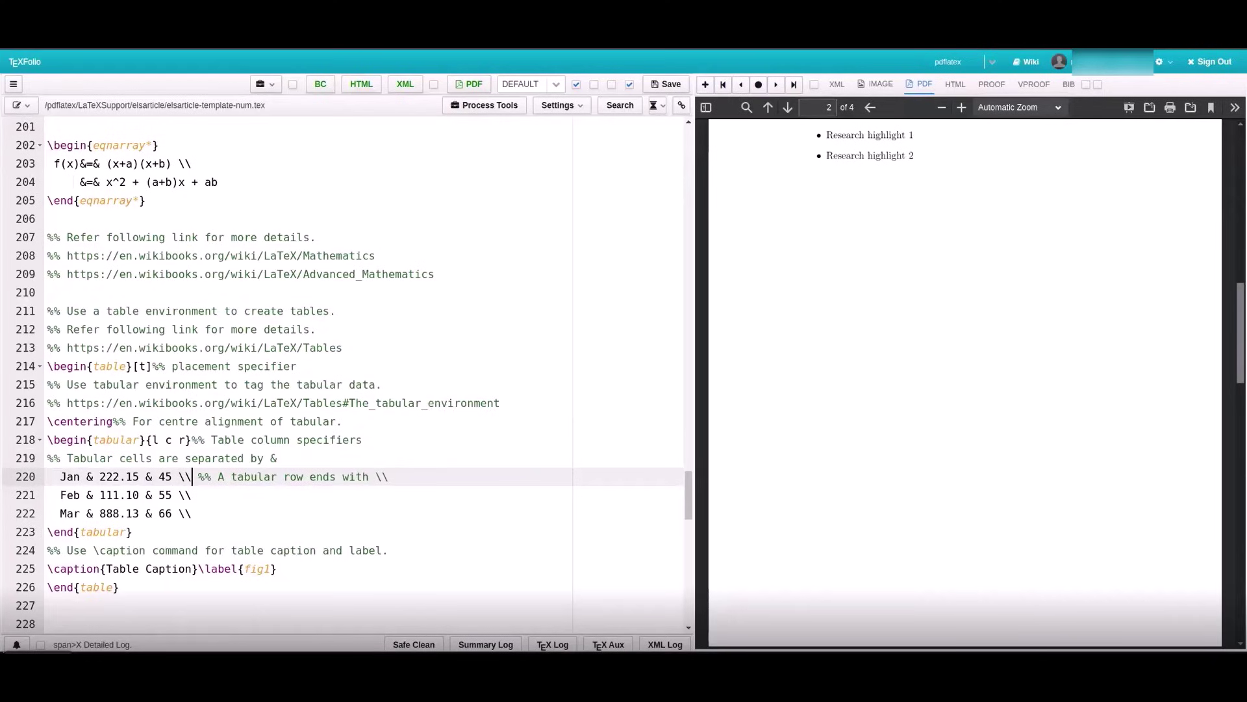
pyautogui.write('\\hline')
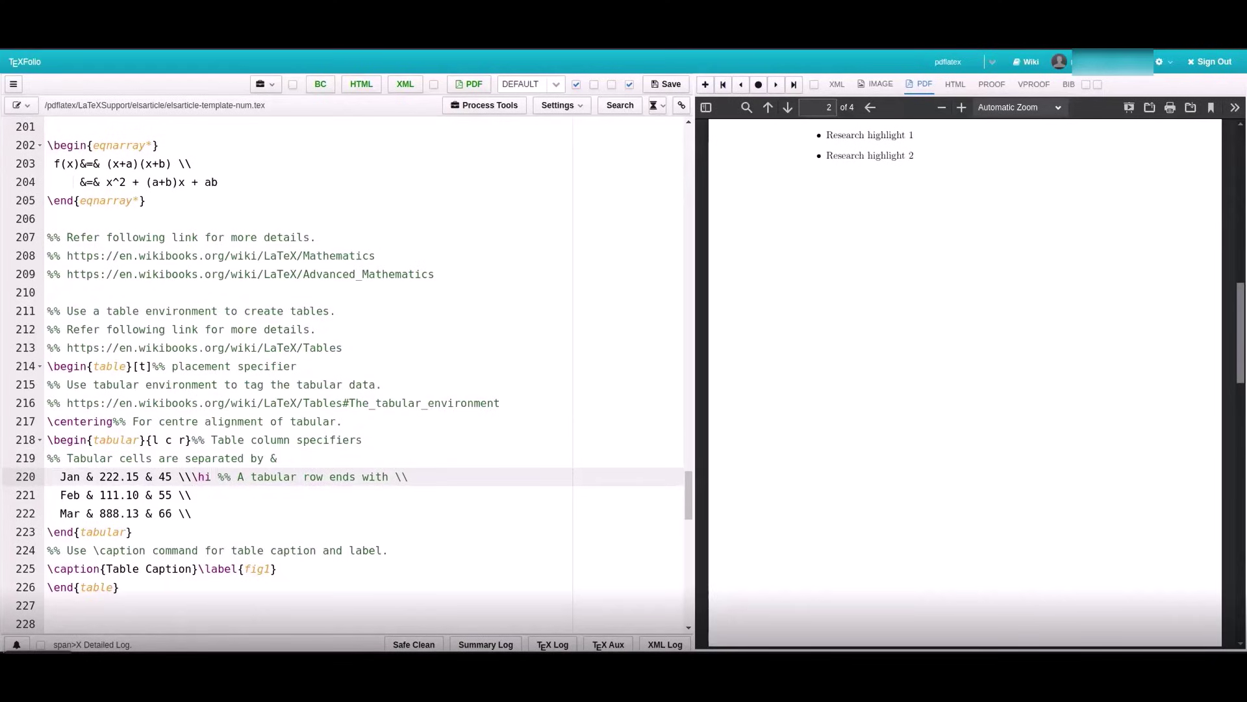
pyautogui.press('Down')
pyautogui.press('Down')
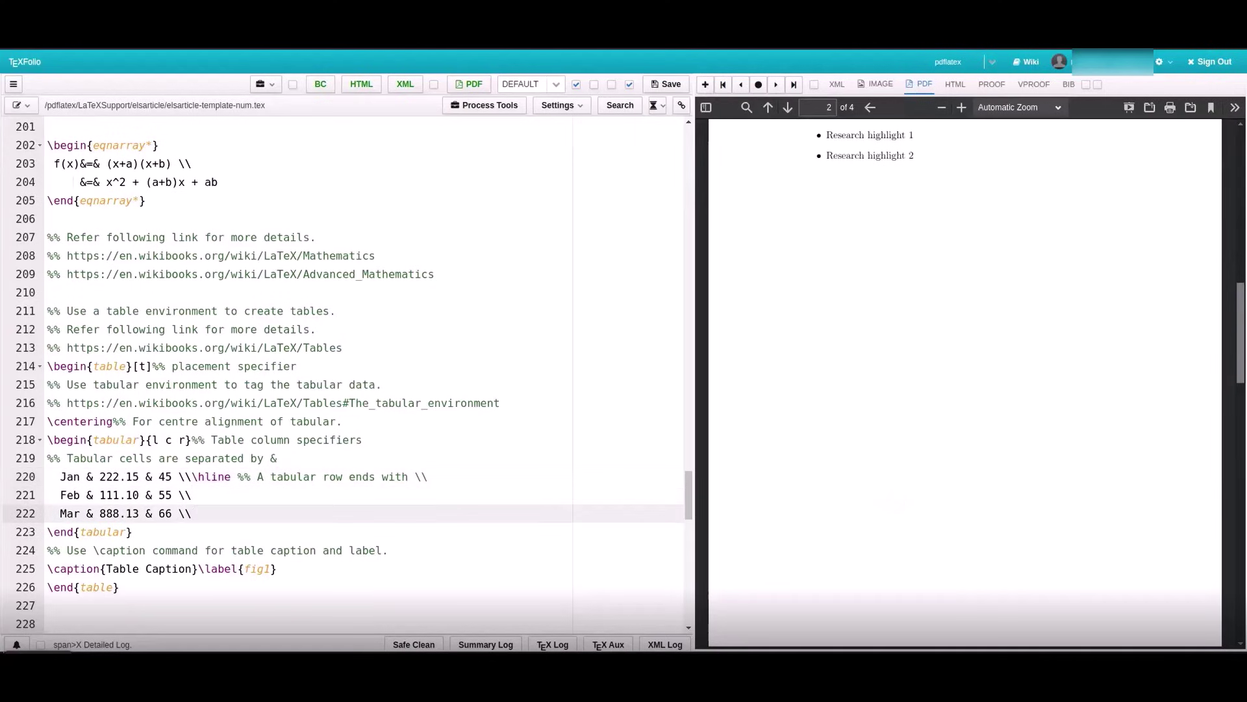
pyautogui.write('\\hline')
pyautogui.press('BackSpace')
# Finish the Mar row's \hline, then change \includegraphics from example-image-a to figure1
pyautogui.write('ne')
pyautogui.click(233, 569)
pyautogui.scroll(-4, 263, 531)
pyautogui.click(263, 532)
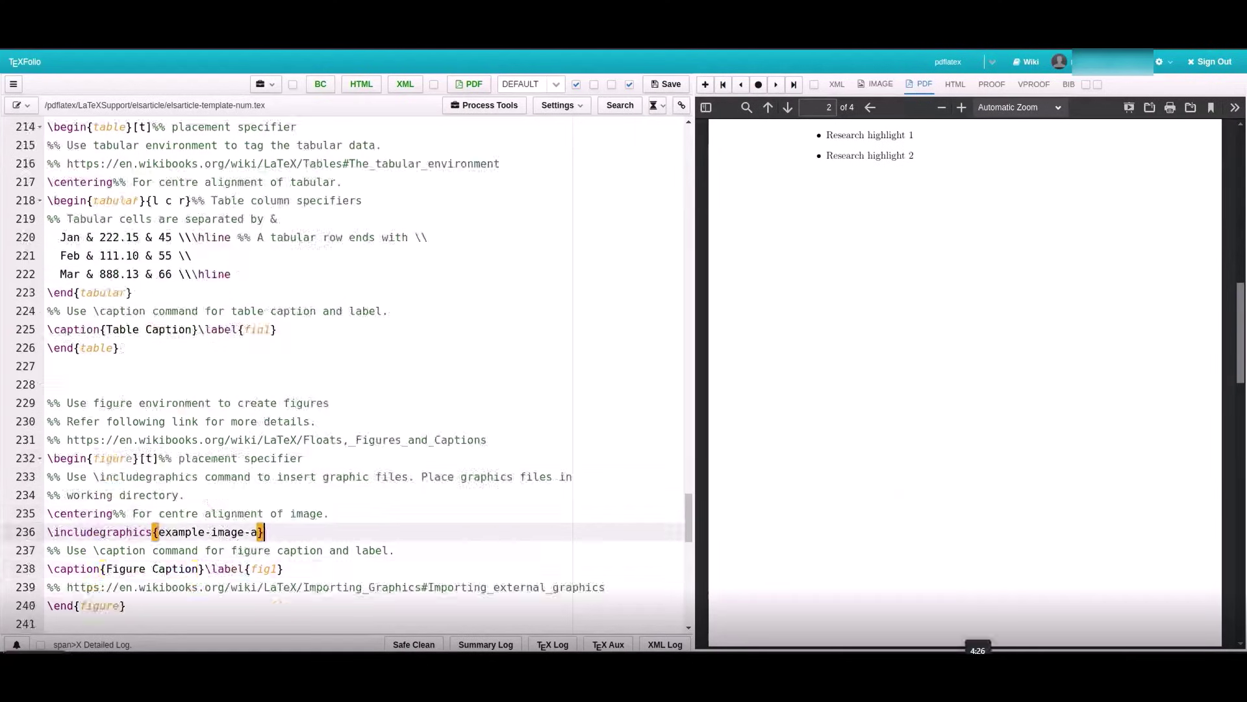
pyautogui.press('BackSpace')
pyautogui.press('BackSpace')
pyautogui.press('BackSpace')
pyautogui.press('BackSpace')
pyautogui.press('BackSpace')
pyautogui.press('BackSpace')
pyautogui.press('BackSpace')
pyautogui.press('BackSpace')
pyautogui.press('BackSpace')
pyautogui.press('BackSpace')
pyautogui.press('BackSpace')
pyautogui.press('BackSpace')
pyautogui.press('BackSpace')
pyautogui.press('BackSpace')
pyautogui.press('BackSpace')
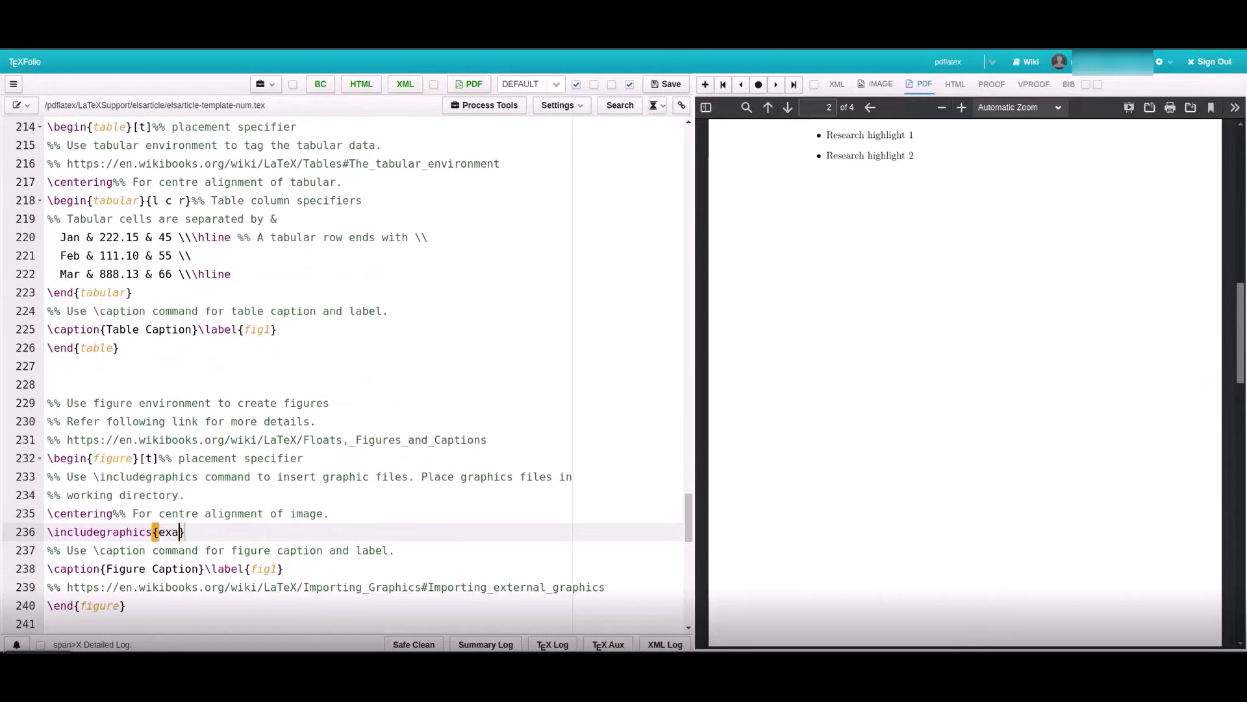
pyautogui.write('figure1')
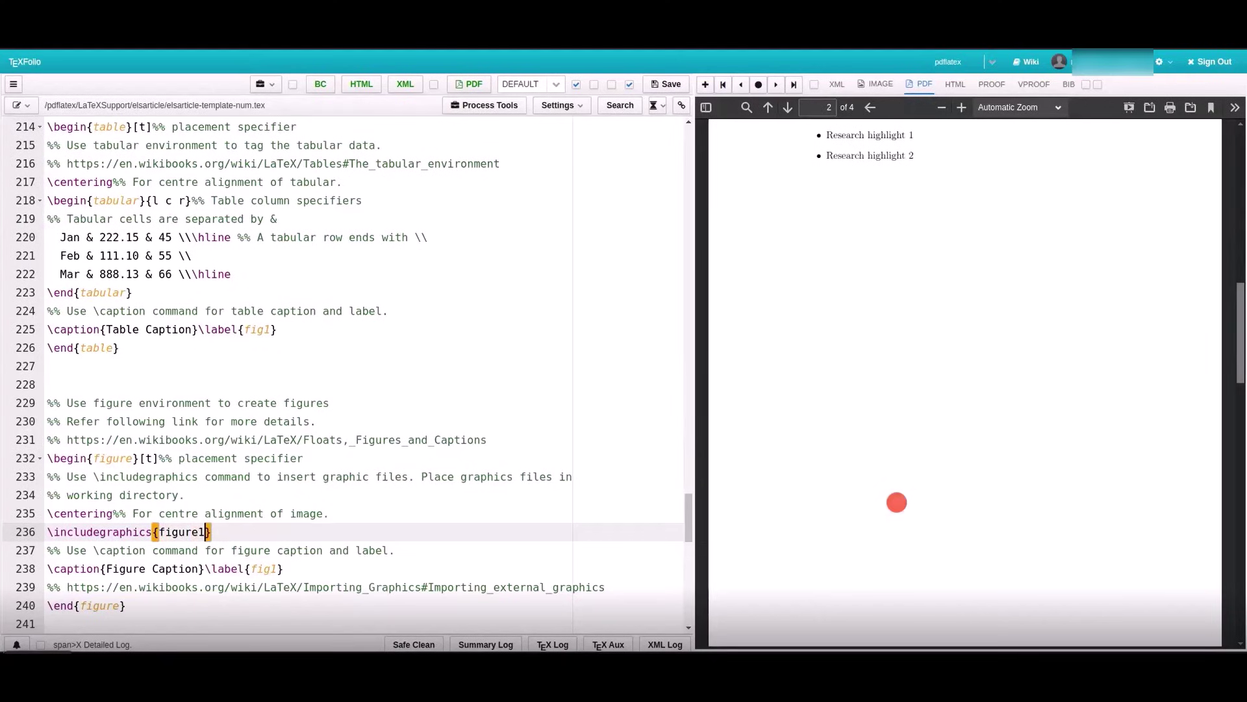
pyautogui.press('Down')
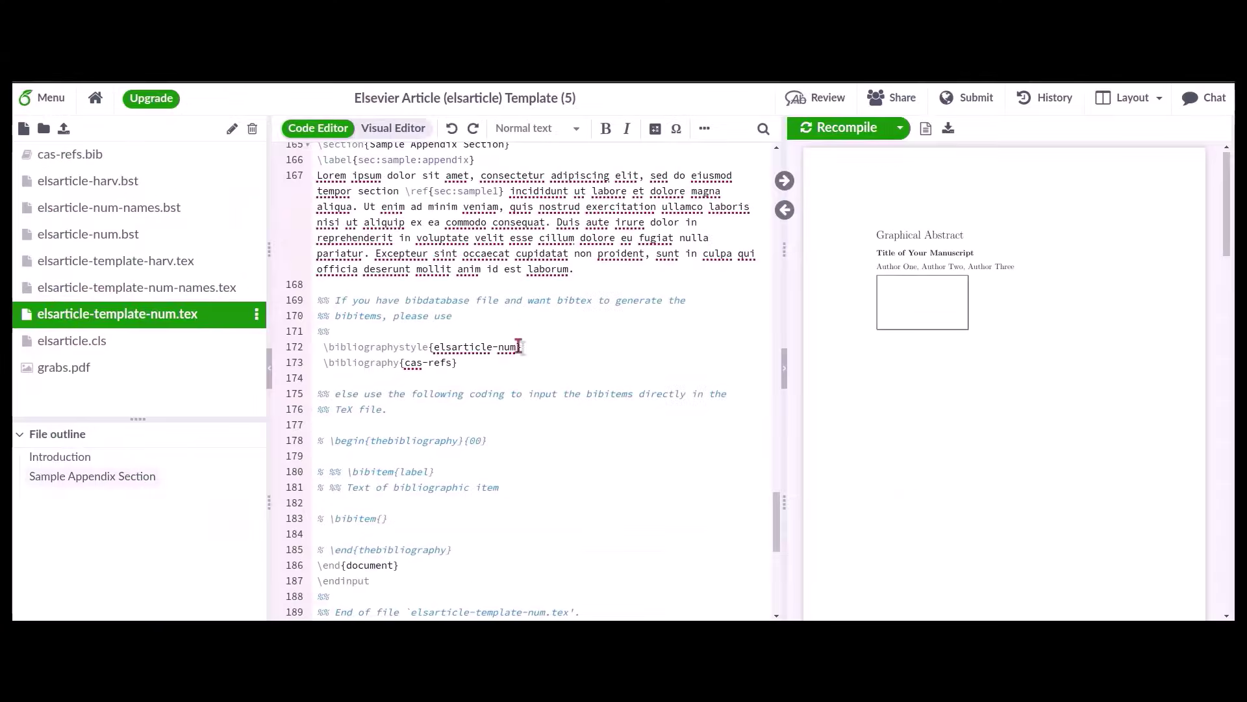
# Replace cas-refs with references inside the \bibliography{} command
pyautogui.click(422, 364)
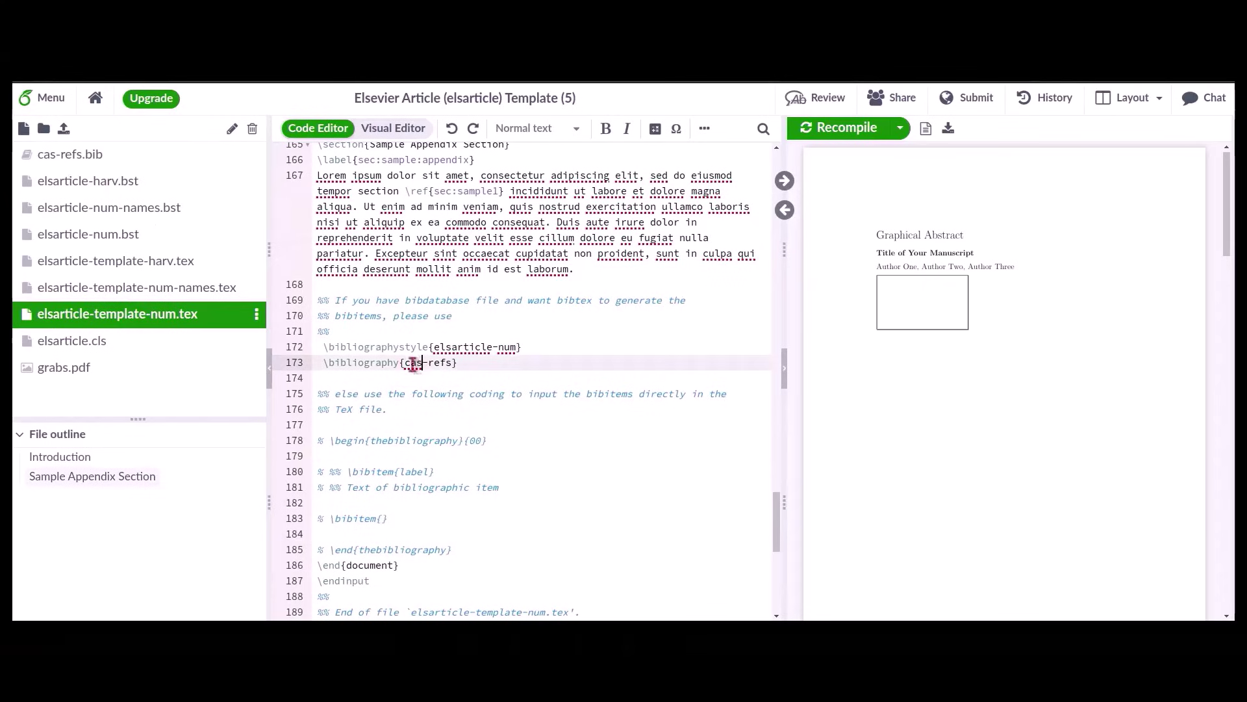
pyautogui.click(404, 363)
pyautogui.moveTo(403, 363); pyautogui.dragTo(448, 365)
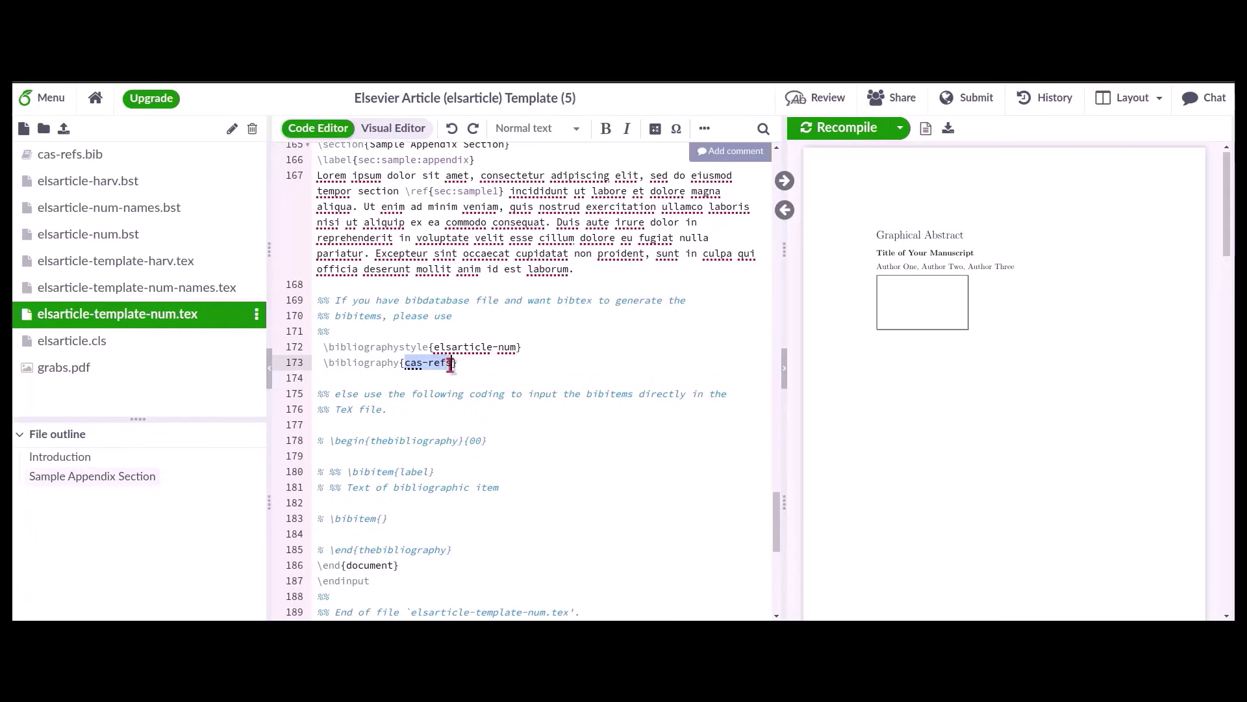
pyautogui.write('referen')
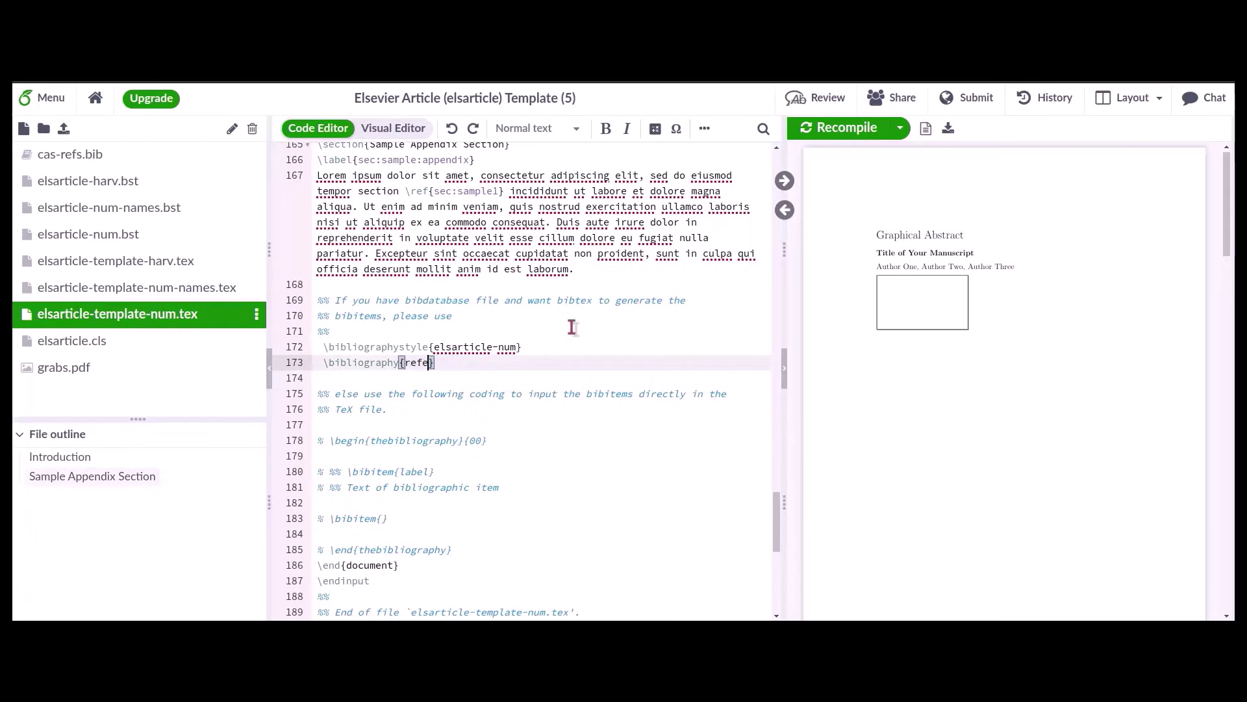
pyautogui.write('ces')
# Upload references.bib from the computer into the project's file tree
pyautogui.click(65, 130)
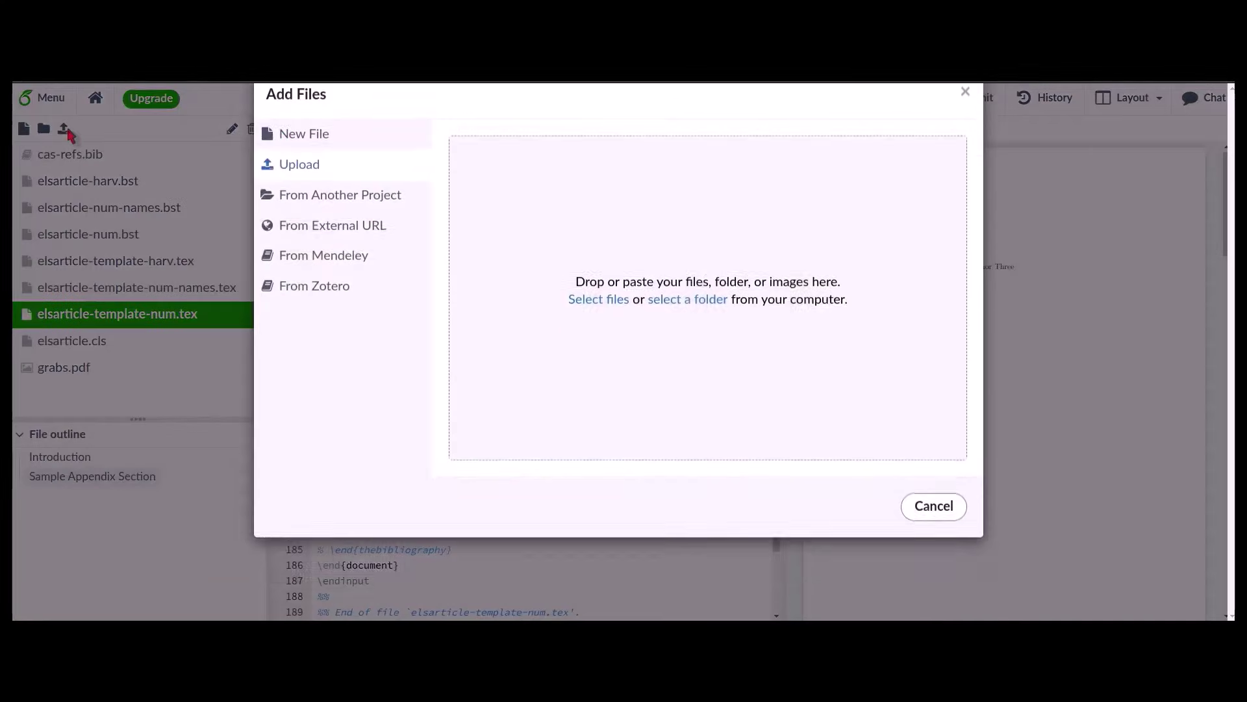
pyautogui.click(594, 337)
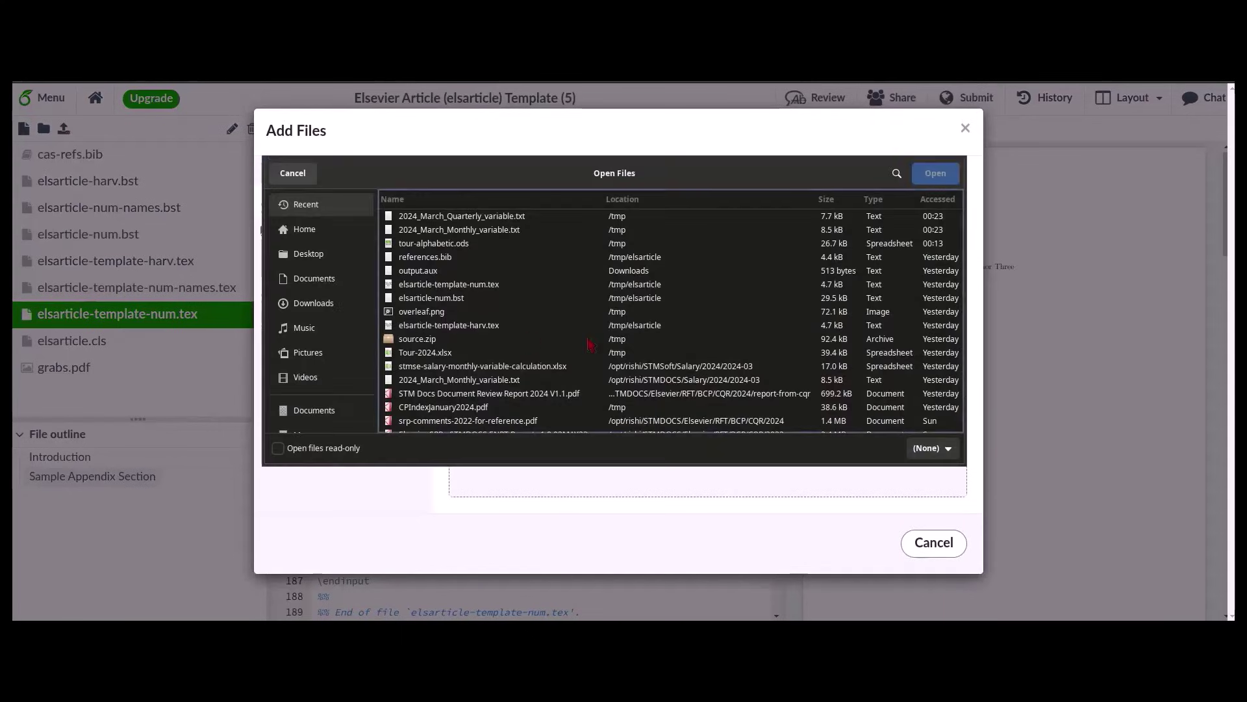
pyautogui.click(431, 258)
pyautogui.click(934, 174)
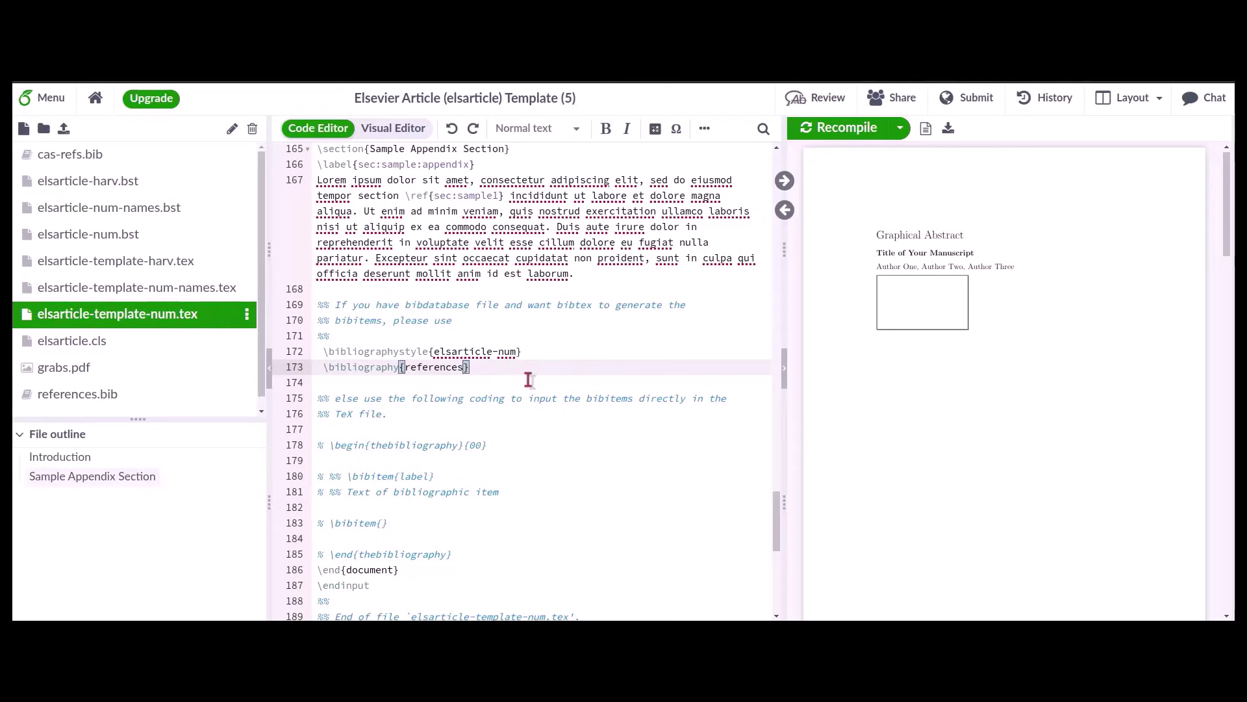
# Recompile with the references.bib bibliography and review the References list in the PDF
pyautogui.click(484, 385)
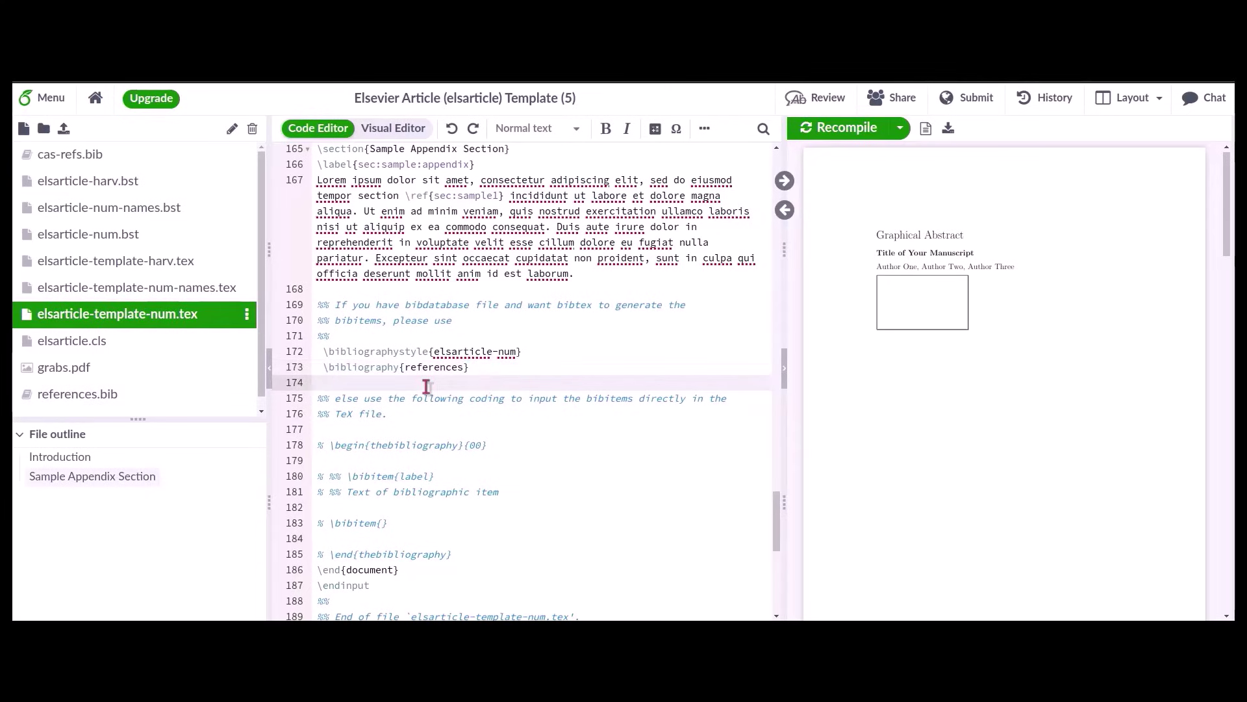
pyautogui.scroll(-3, 422, 393)
pyautogui.scroll(3, 406, 416)
pyautogui.scroll(5, 453, 374)
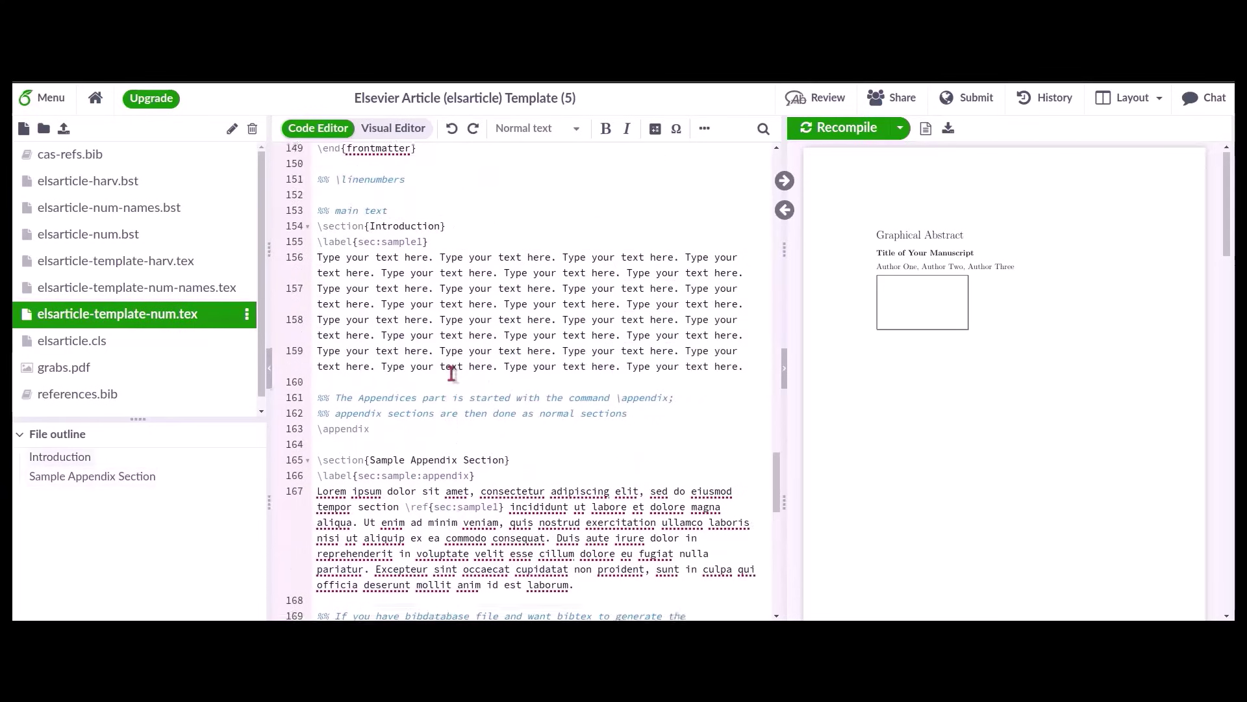
pyautogui.scroll(10, 453, 373)
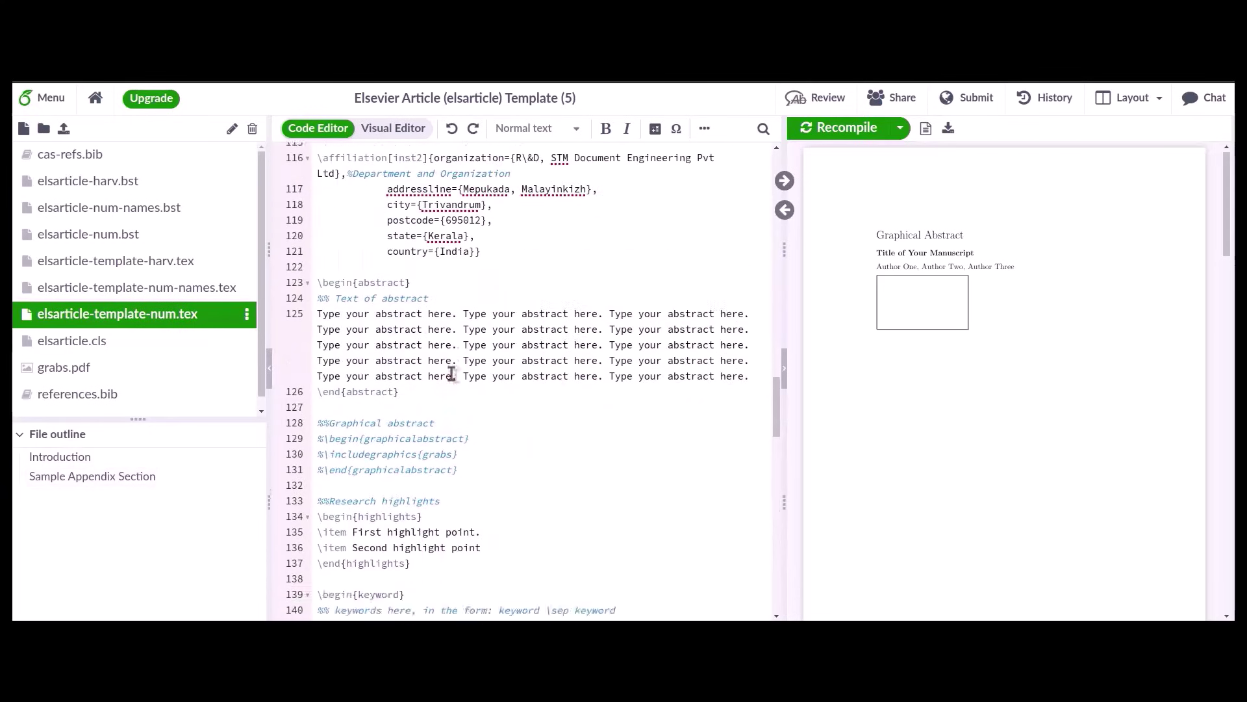
pyautogui.click(850, 128)
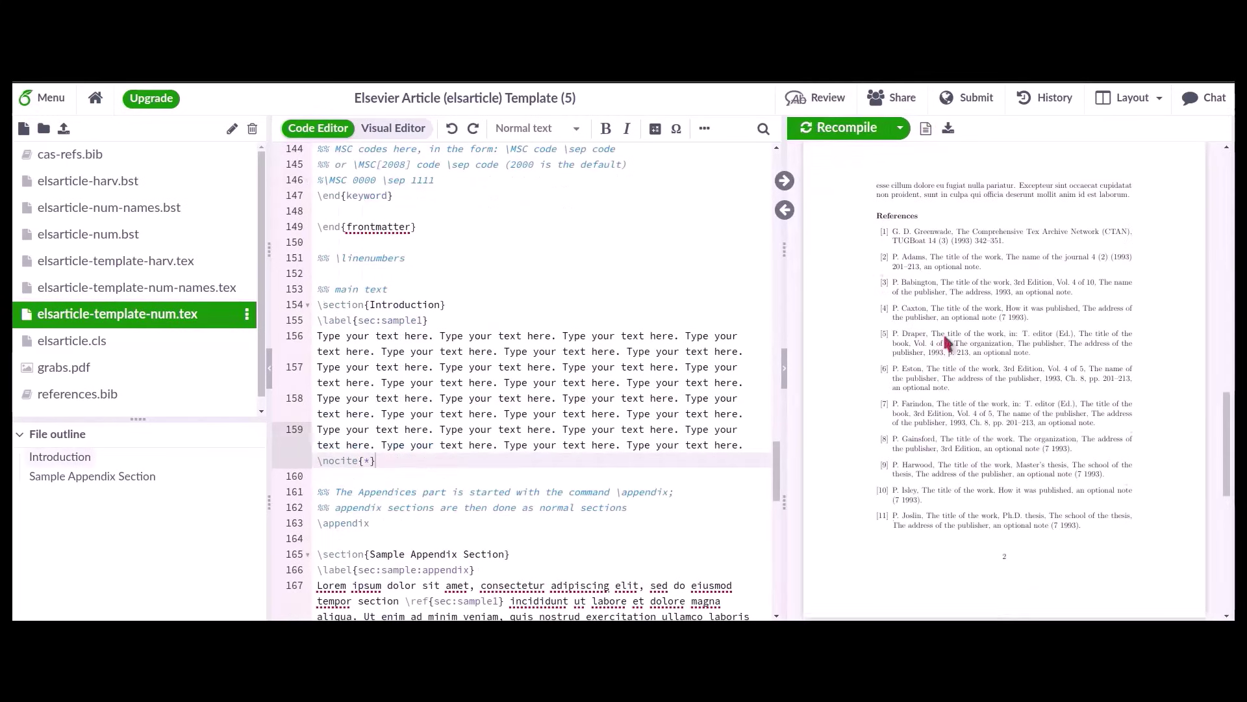
pyautogui.scroll(2, 947, 377)
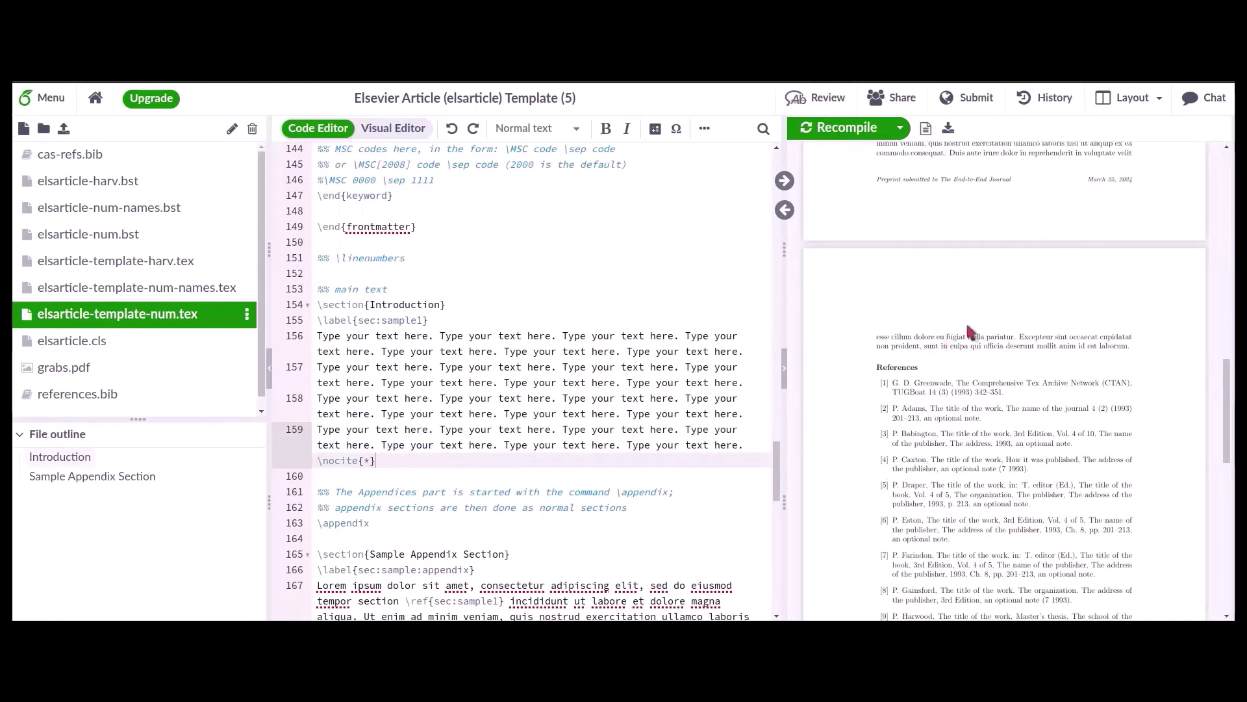
pyautogui.scroll(8, 960, 333)
pyautogui.scroll(3, 963, 332)
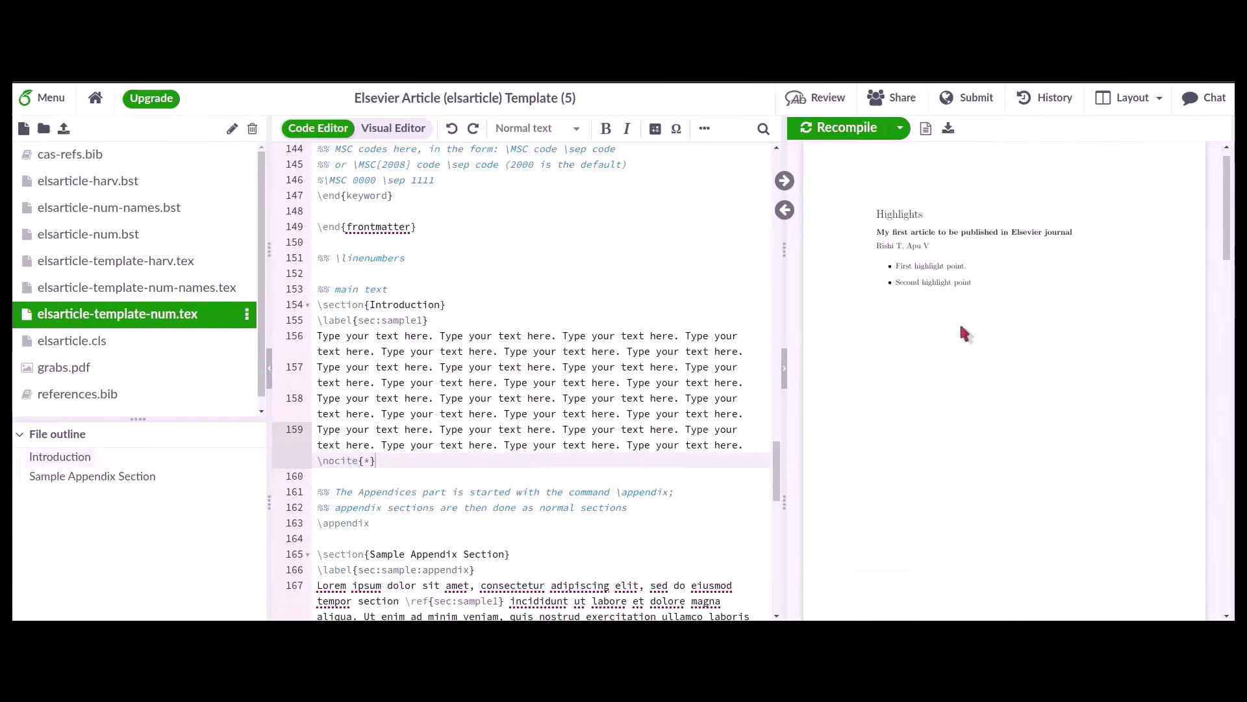